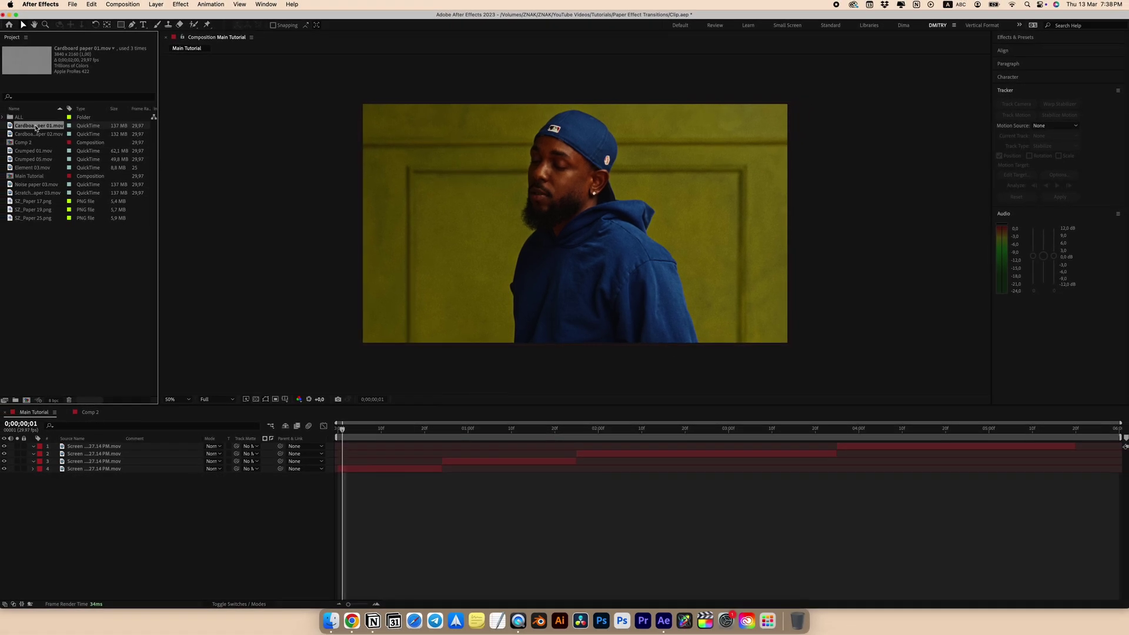
Place Cardboard paper 02.mov above the first clip, trim it to that clip's end and set its blending mode to Screen
click(34, 134)
drag(51, 279, 349, 463)
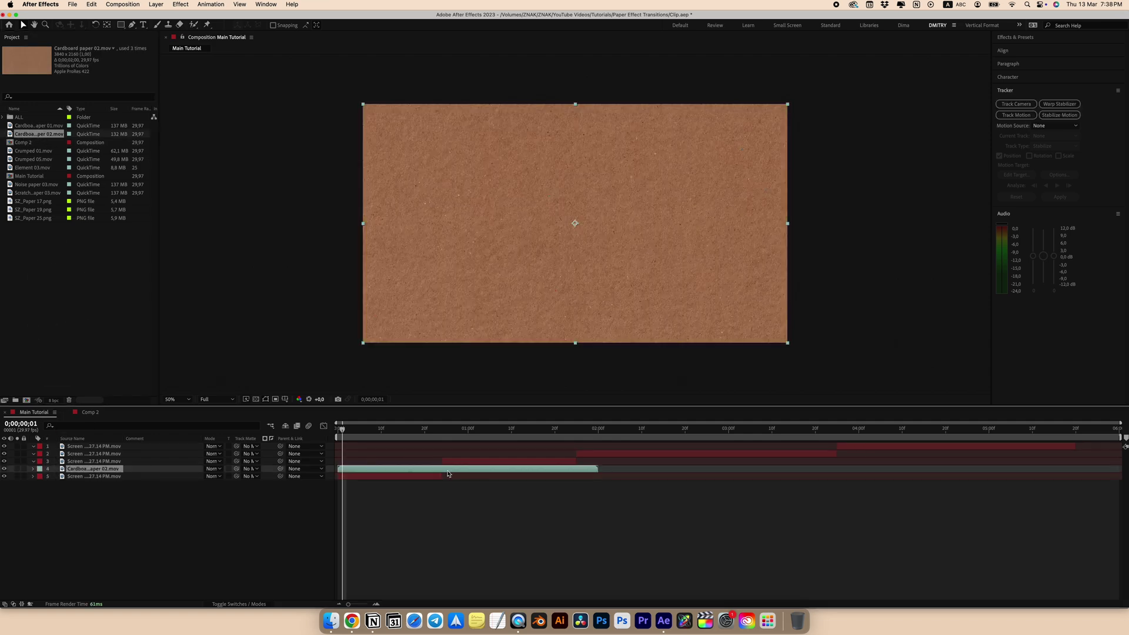
drag(598, 468, 455, 474)
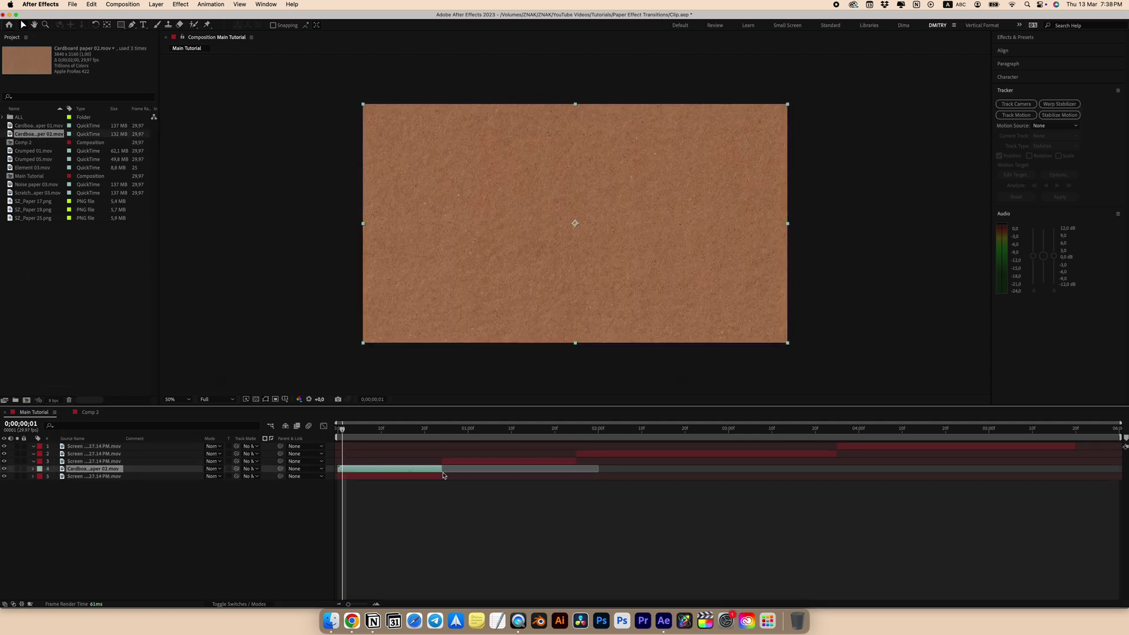
click(213, 468)
click(222, 321)
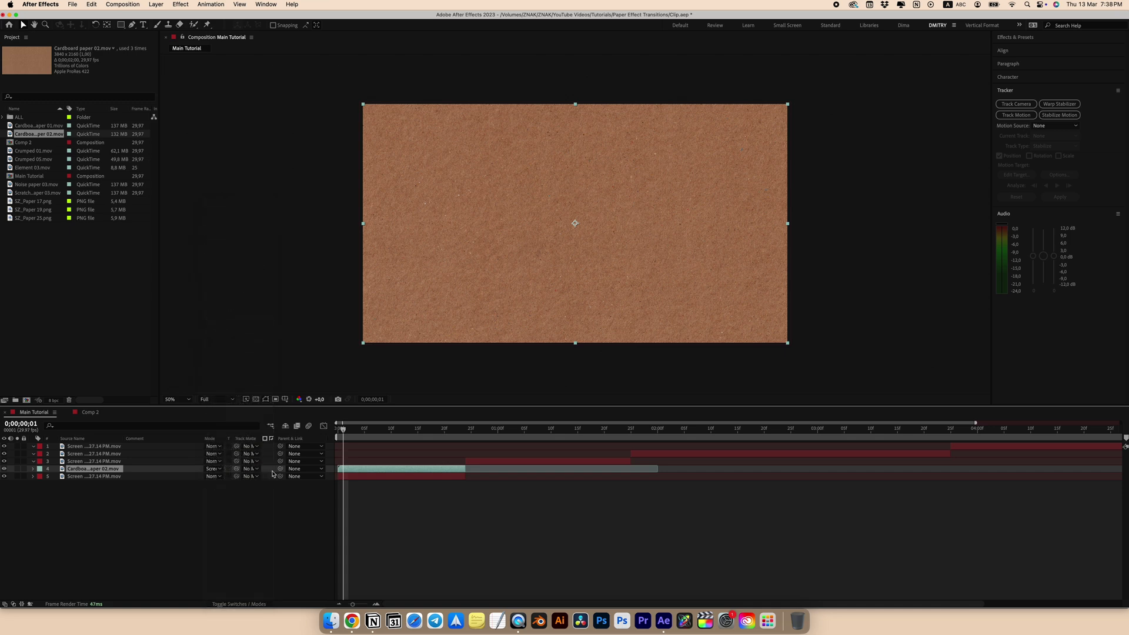
Apply Tint and Curves effects to the cardboard layer, lower the curve to reduce the haze, and save the project
key(ctrl+space)
text(tin)
click(340, 475)
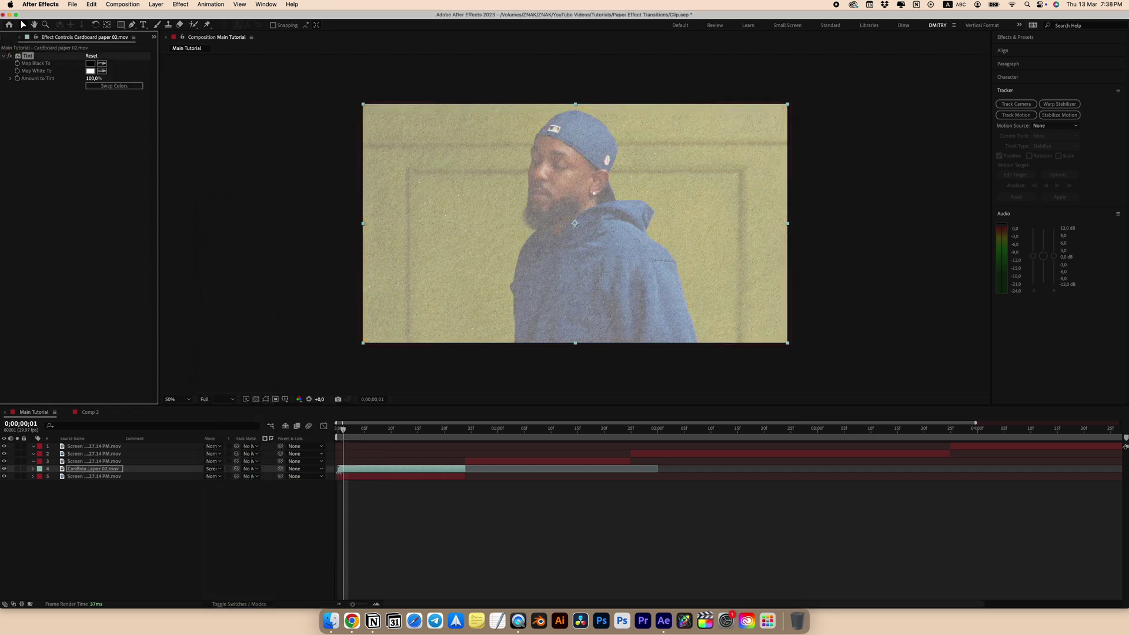
key(ctrl+space)
text(cu)
key(Return)
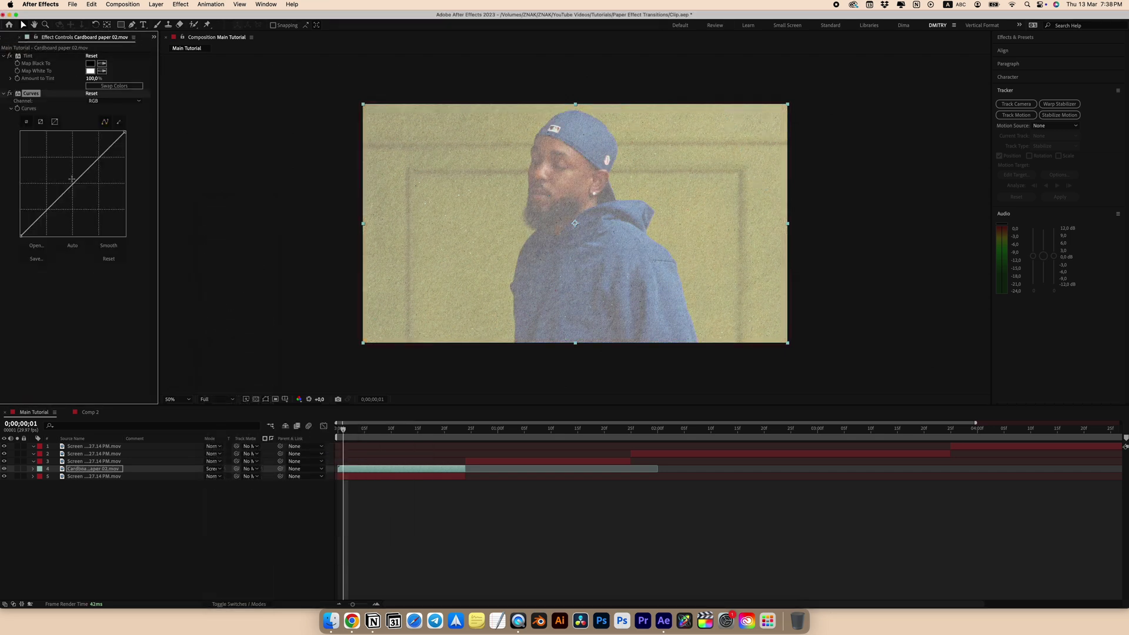
drag(40, 212, 44, 221)
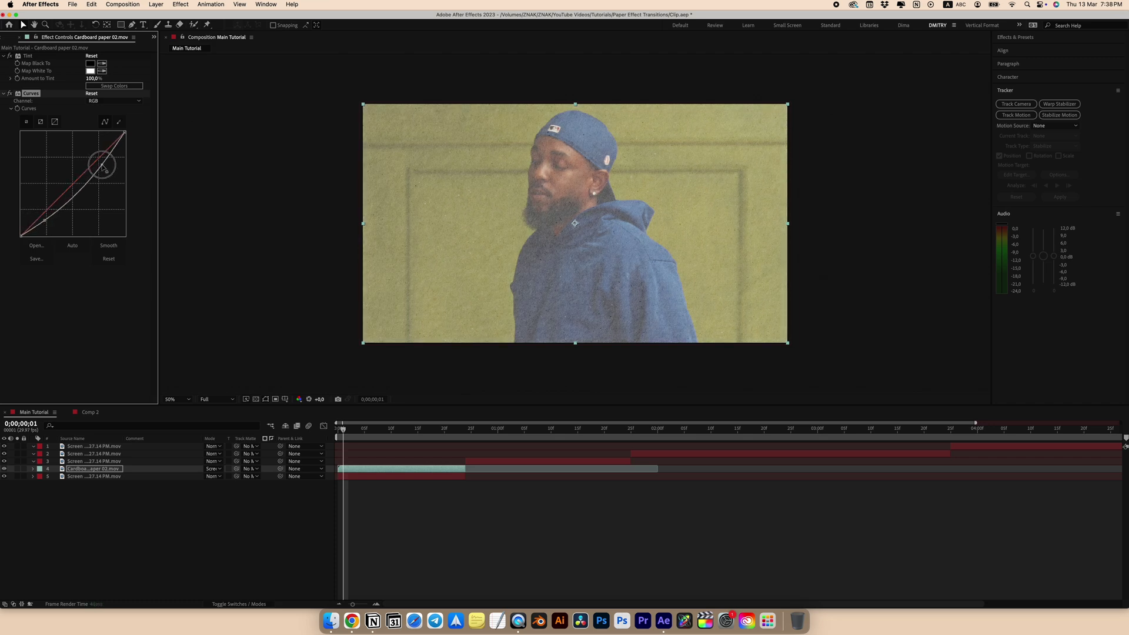
key(super+s)
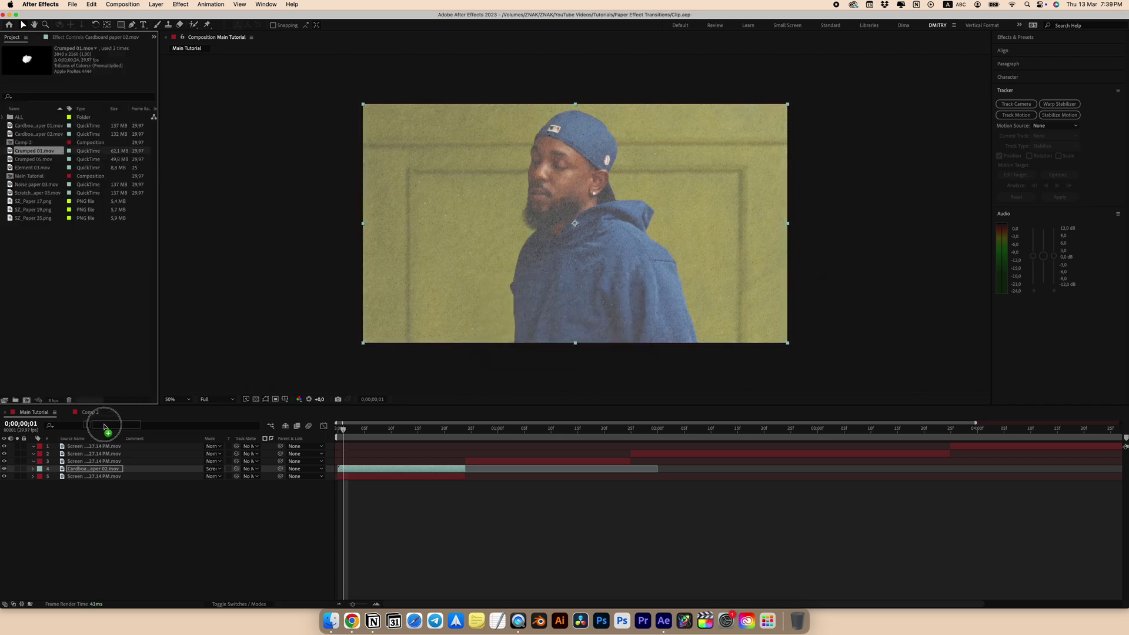
Add Crumped 01.mov above the cardboard layer and use it as the track matte for the cardboard and first clip layers
drag(105, 426, 71, 466)
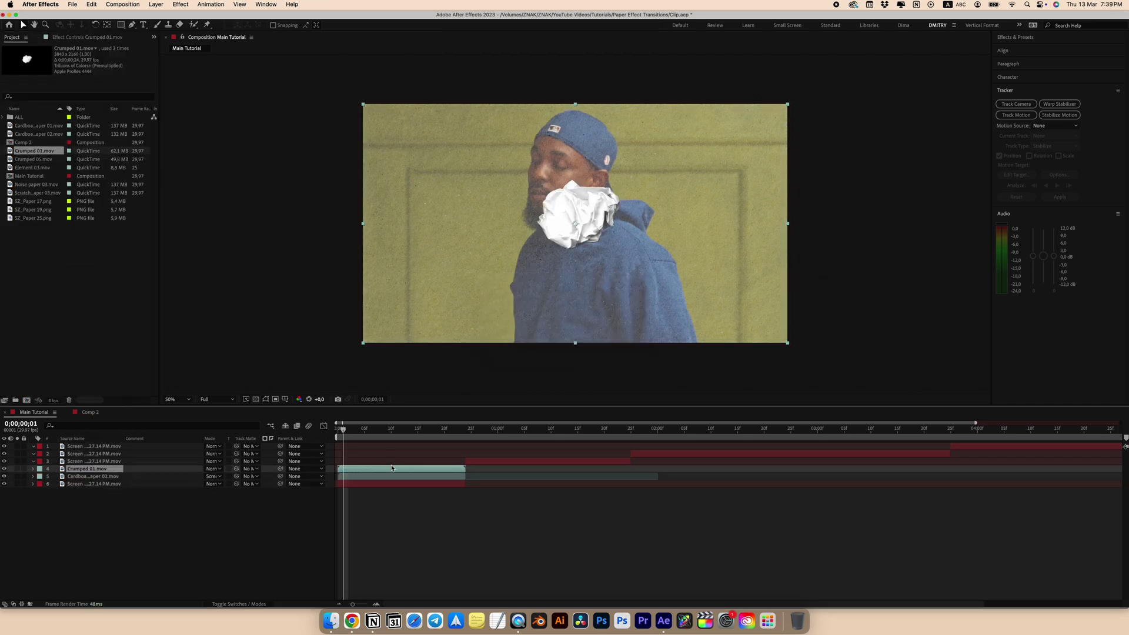
key(super+Down)
key(super+shift+Down)
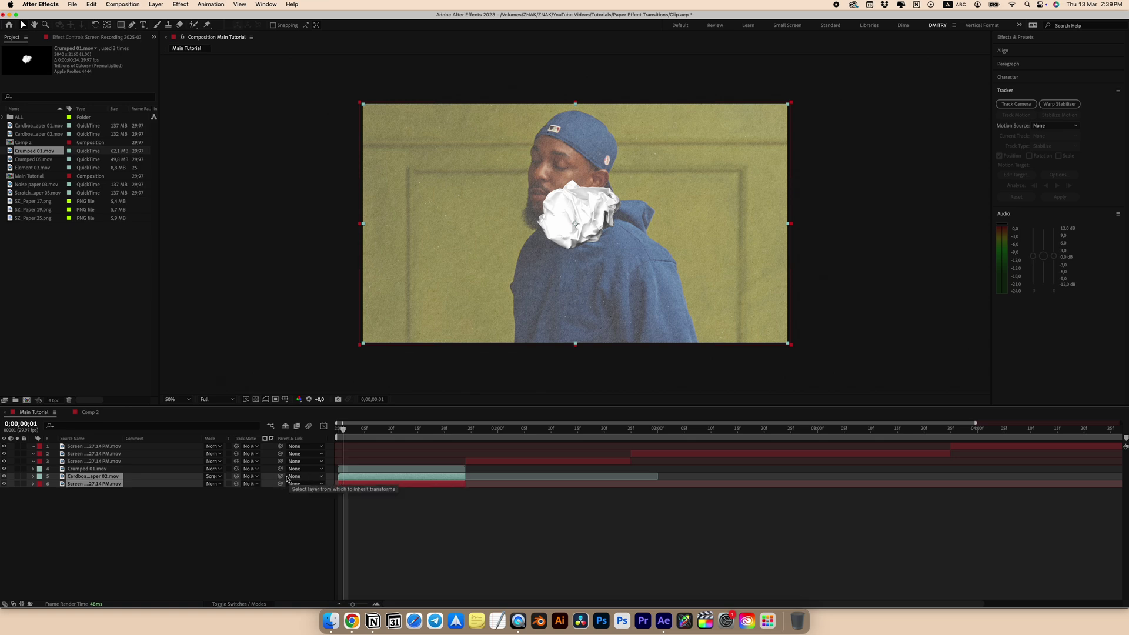
click(262, 479)
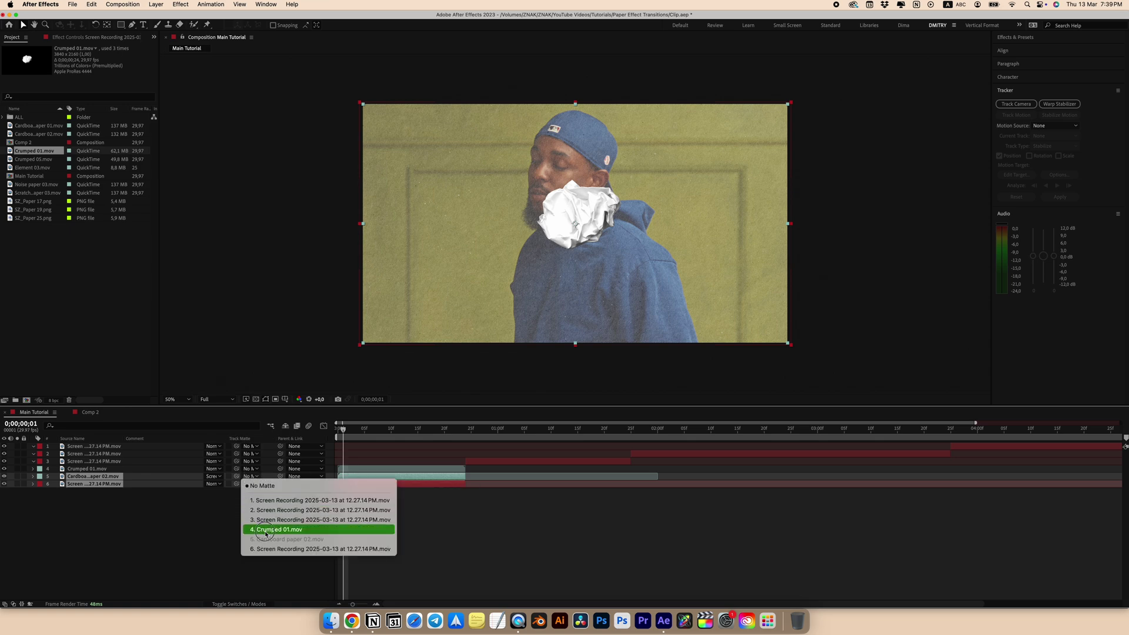
click(317, 535)
Duplicate the Crumped 01.mov matte layer and make the upper copy visible
click(93, 470)
key(super+d)
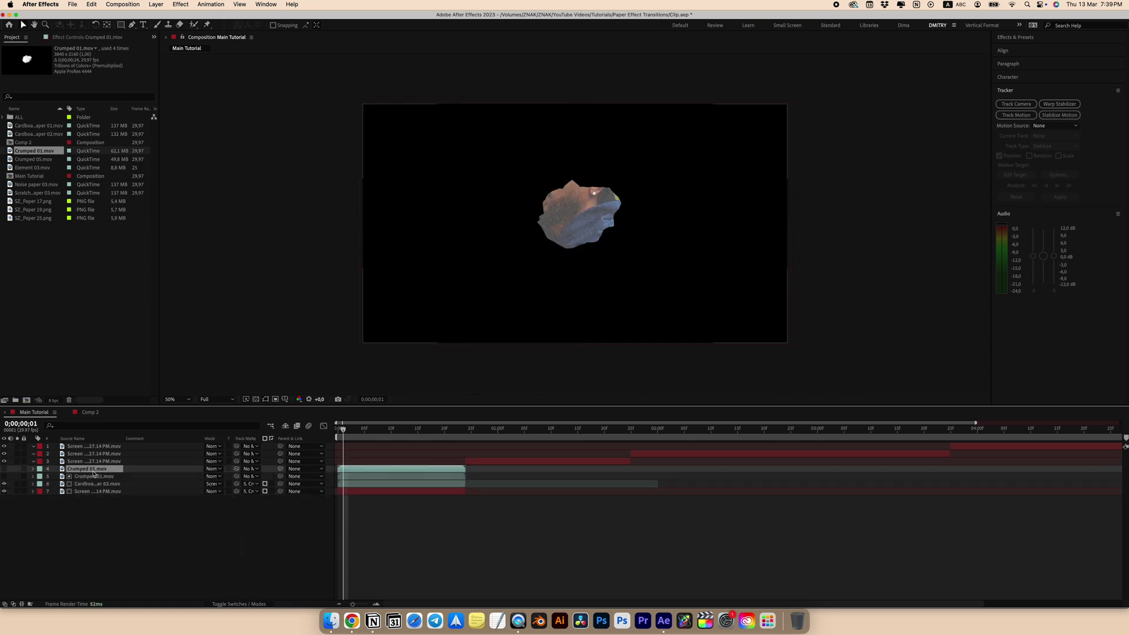
click(5, 470)
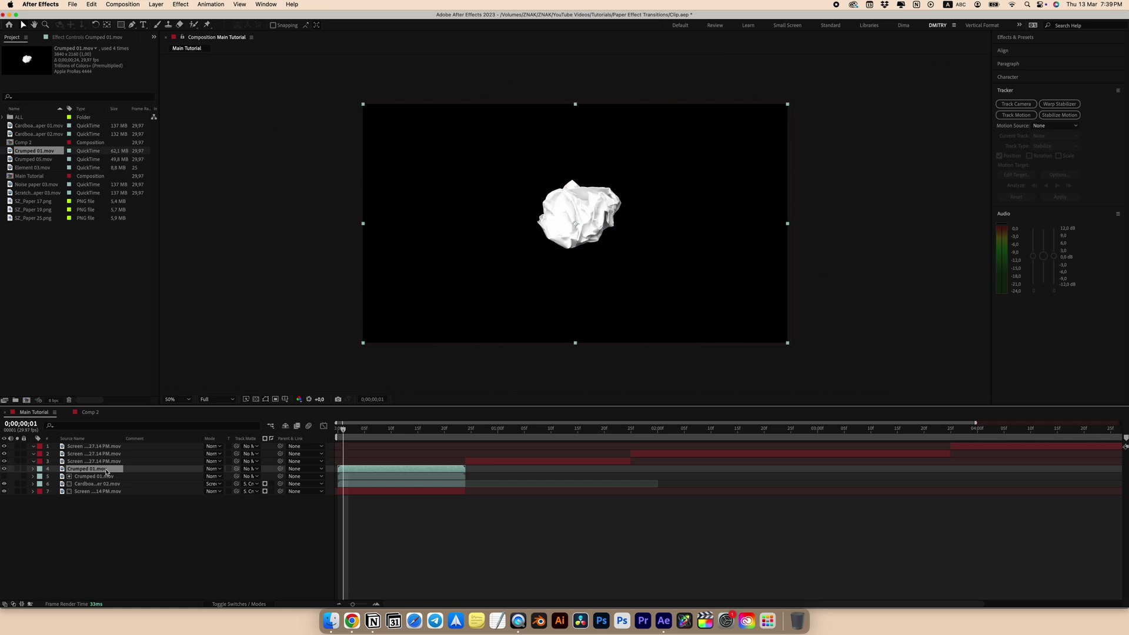
Apply the Invert effect to the upper Crumped 01.mov layer and set its blending mode to Screen
key(ctrl+space)
text(inve)
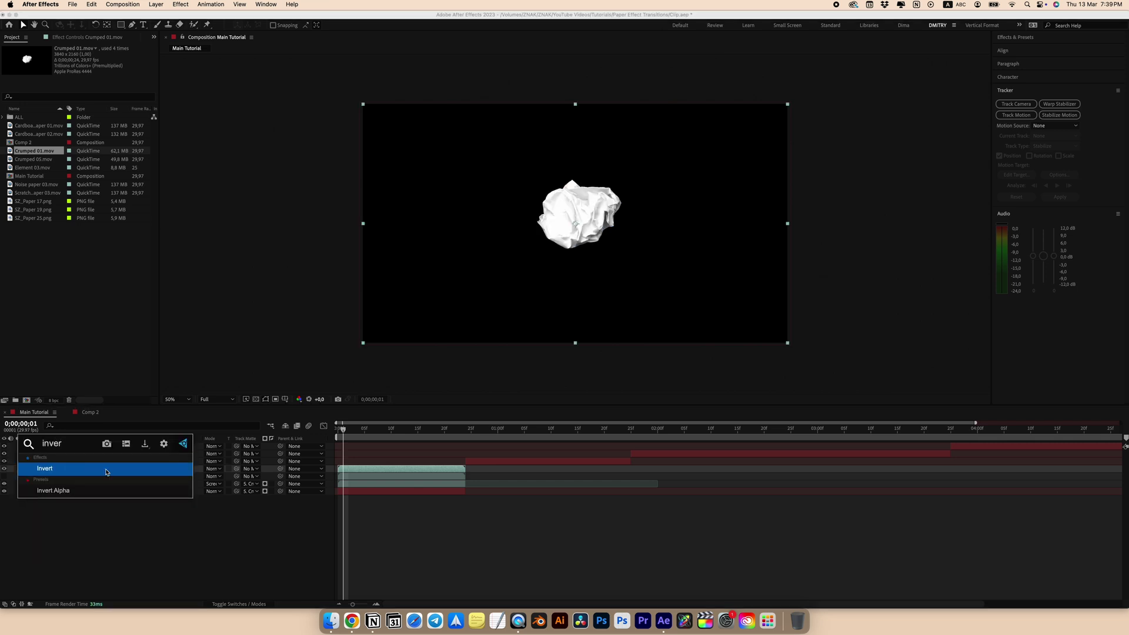
click(106, 469)
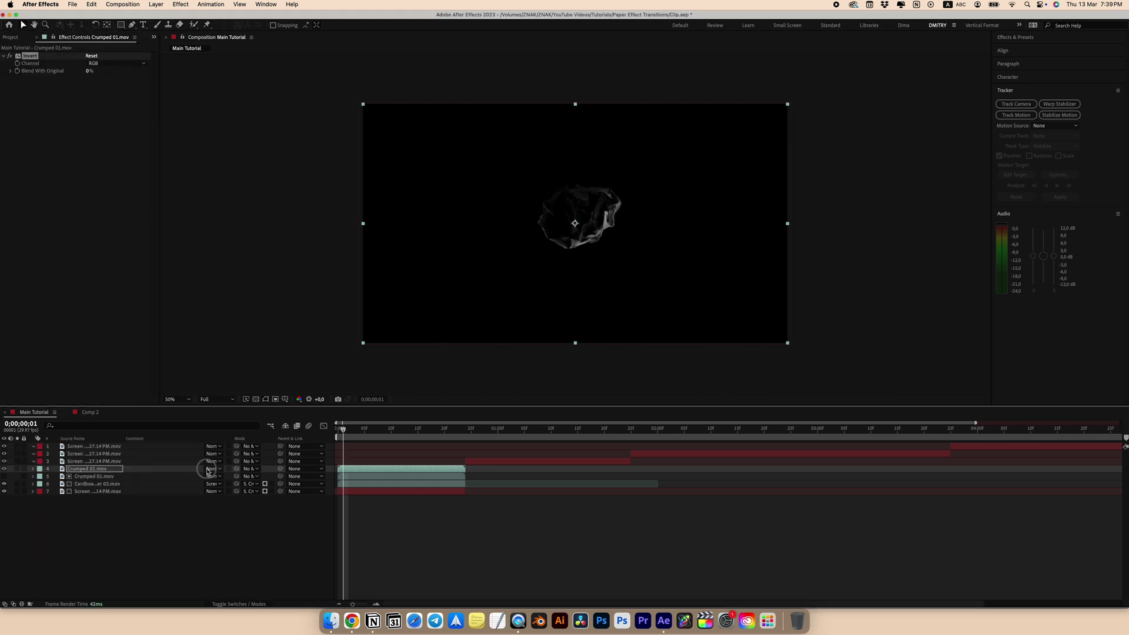
click(212, 470)
click(229, 323)
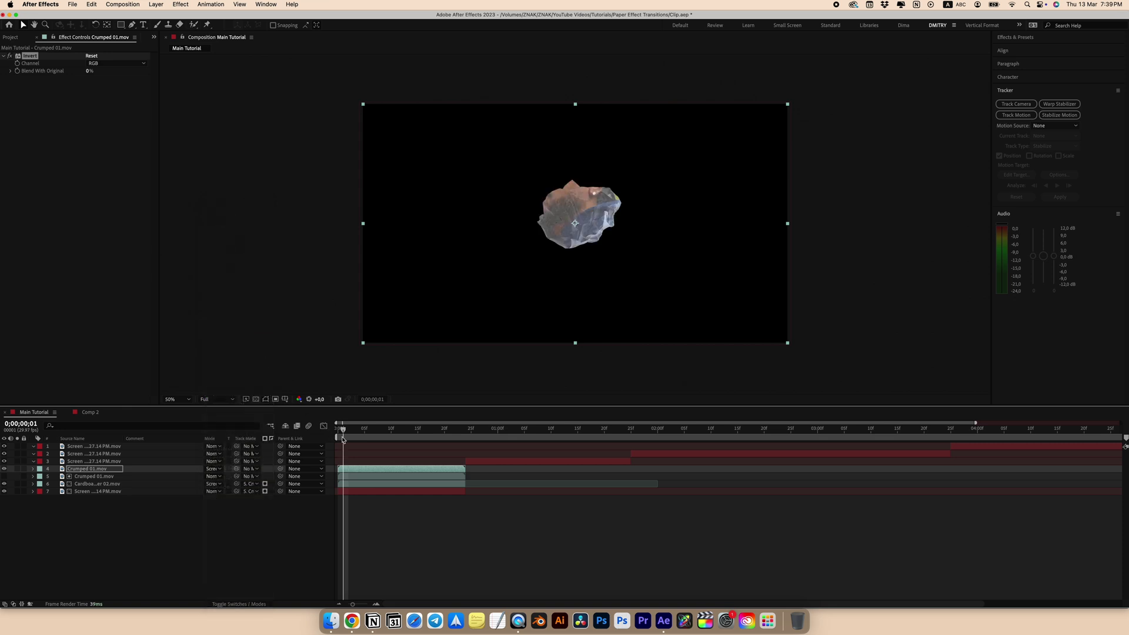
Add a Curves effect to the upper Crumped 01.mov layer and lower the curve's shadows to deepen the crease contrast
drag(346, 430, 407, 430)
key(ctrl+space)
text(curv)
key(Return)
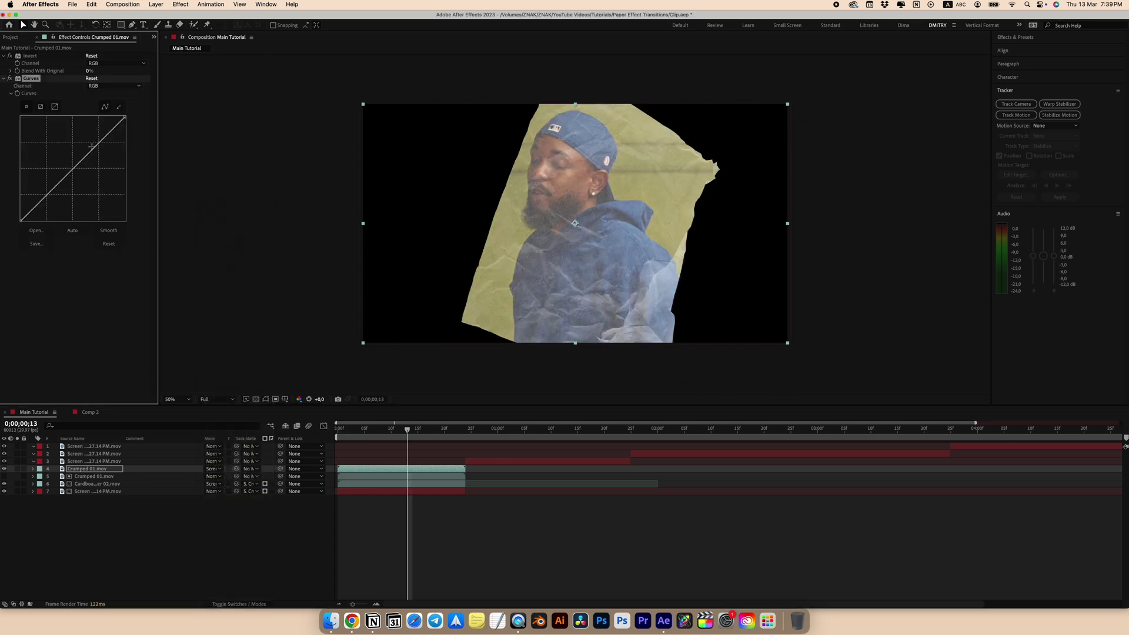
mouse_move(50, 187)
mouse_down()
mouse_move(68, 155)
mouse_move(51, 189)
mouse_up()
Apply Posterize Time to the first clip's layer with a frame rate of 12 and preview the crumpled paper transition
click(98, 491)
key(ctrl+space)
text(posteriz)
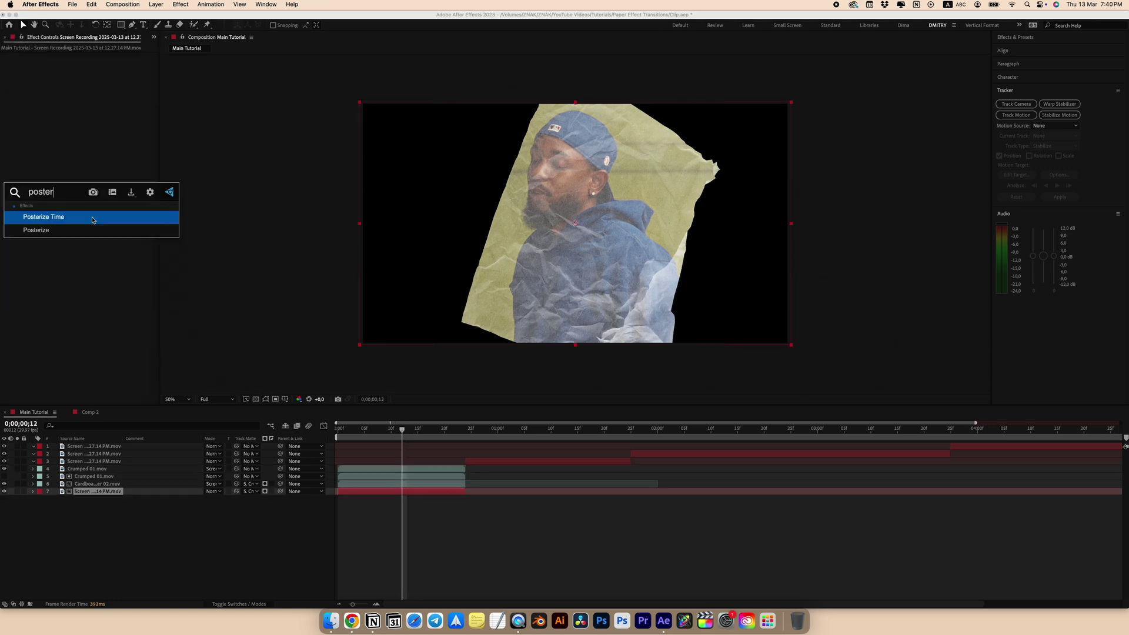
click(93, 220)
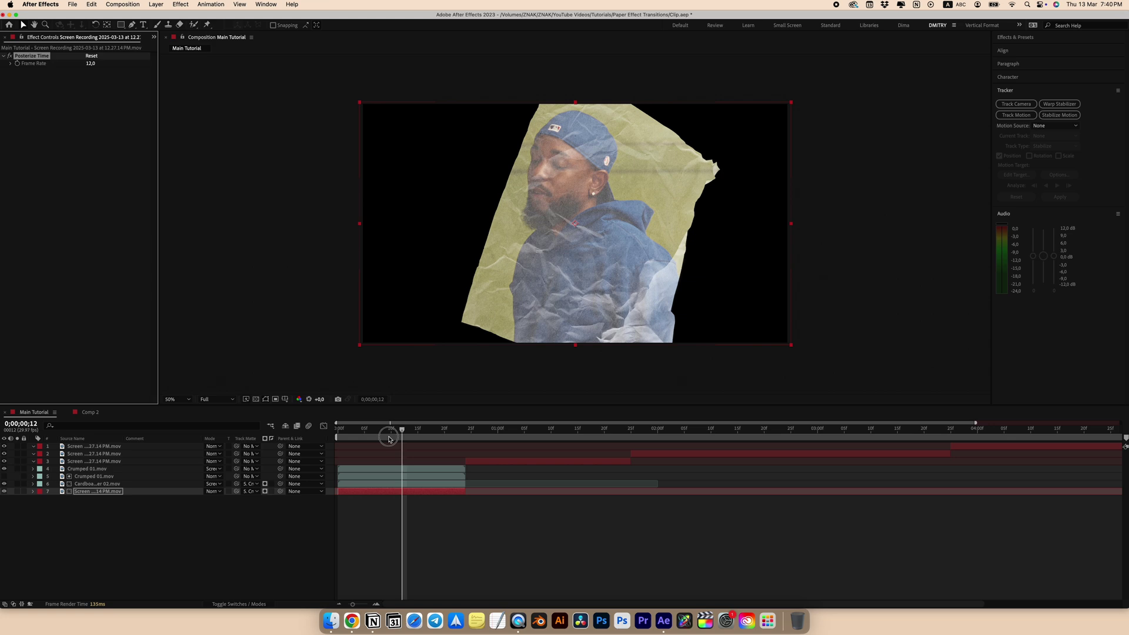
drag(389, 439, 347, 437)
key(space)
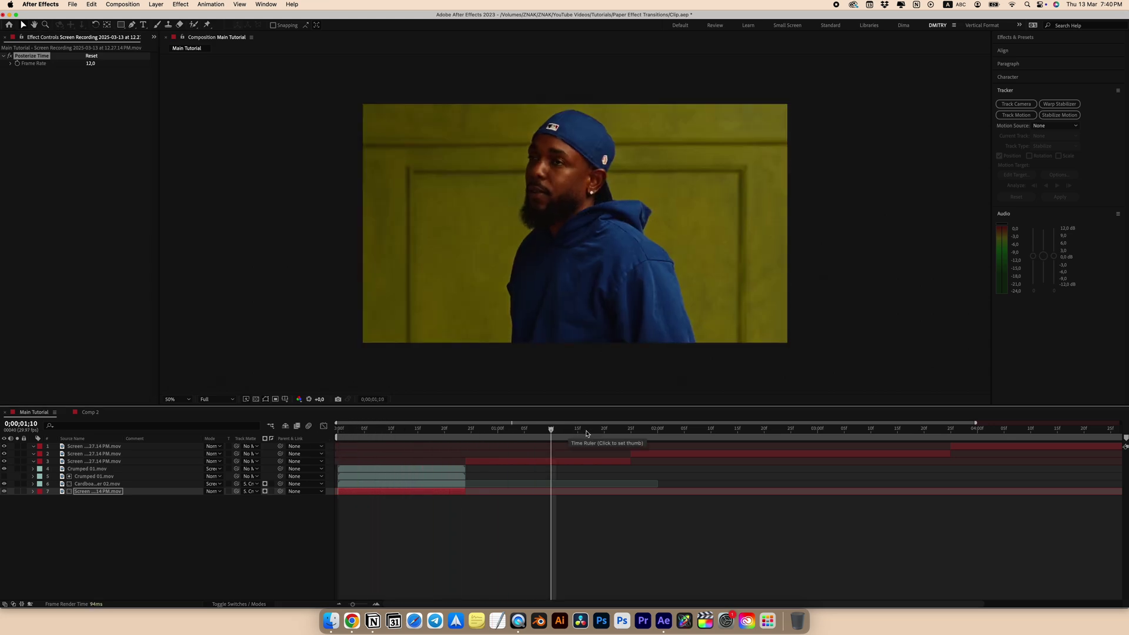
key(space)
key(space)
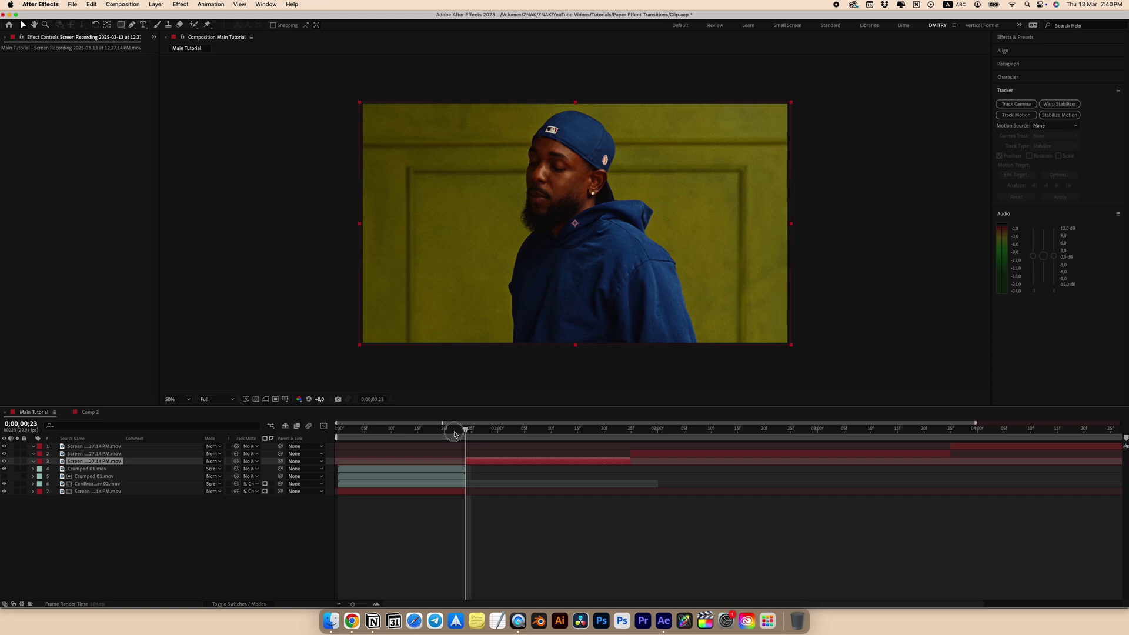
Freeze the second clip on its frame at 0;00;00;24
mouse_move(454, 435)
mouse_down()
mouse_move(432, 435)
mouse_move(464, 438)
mouse_up()
right_click(478, 465)
mouse_move(506, 384)
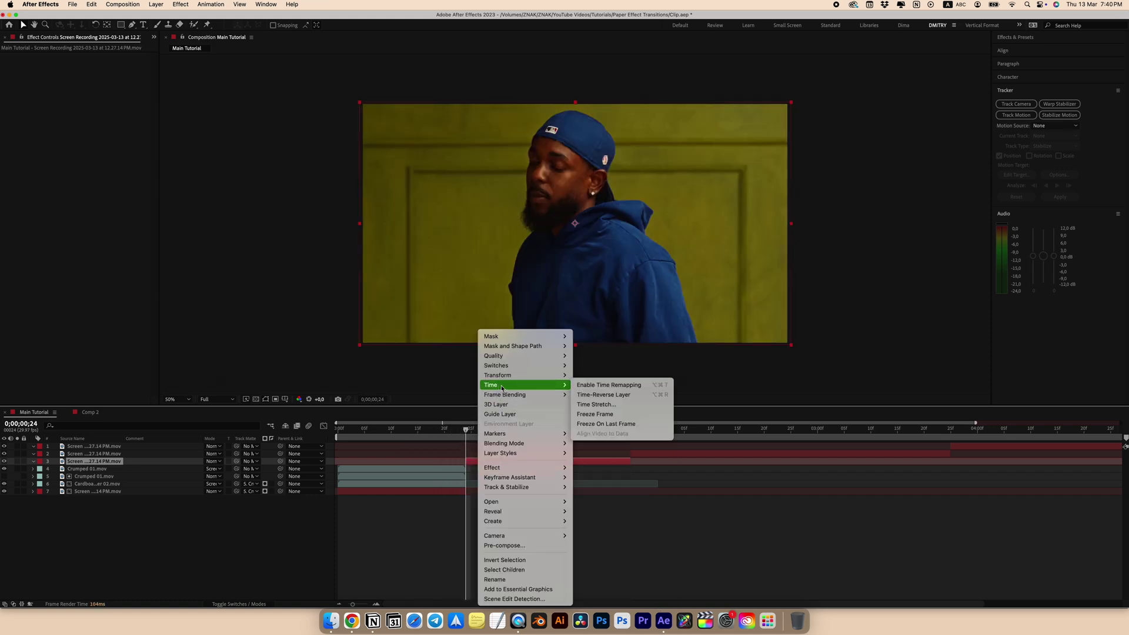
click(594, 415)
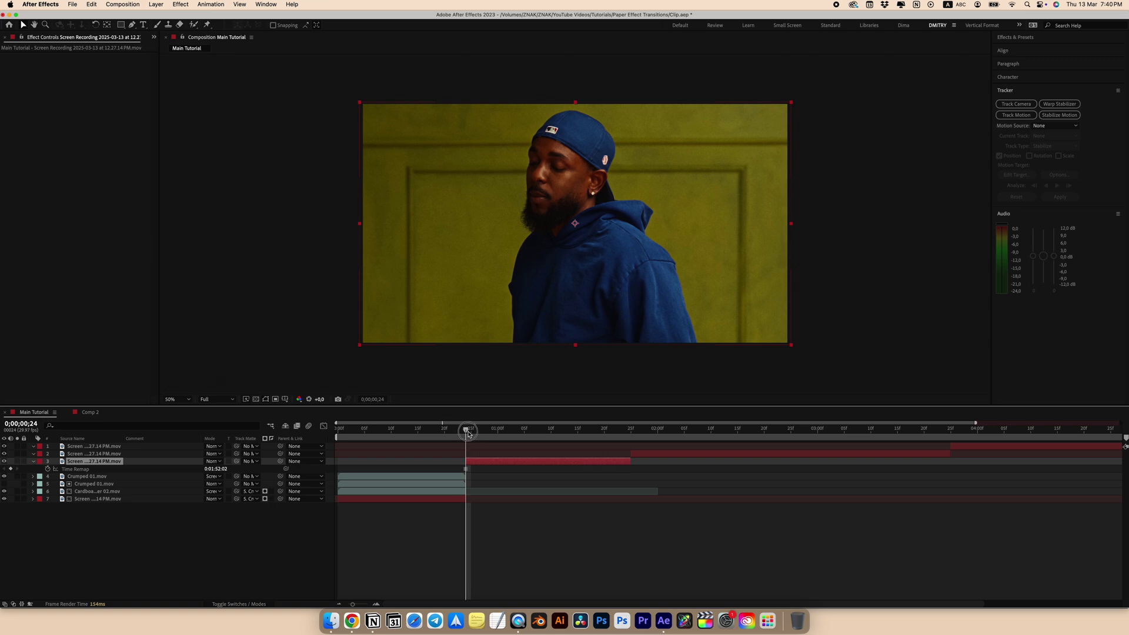
Place Cardboard paper 02.mov above the frozen clip, trim it to that clip's end and set its blending mode to Screen
drag(468, 434, 503, 433)
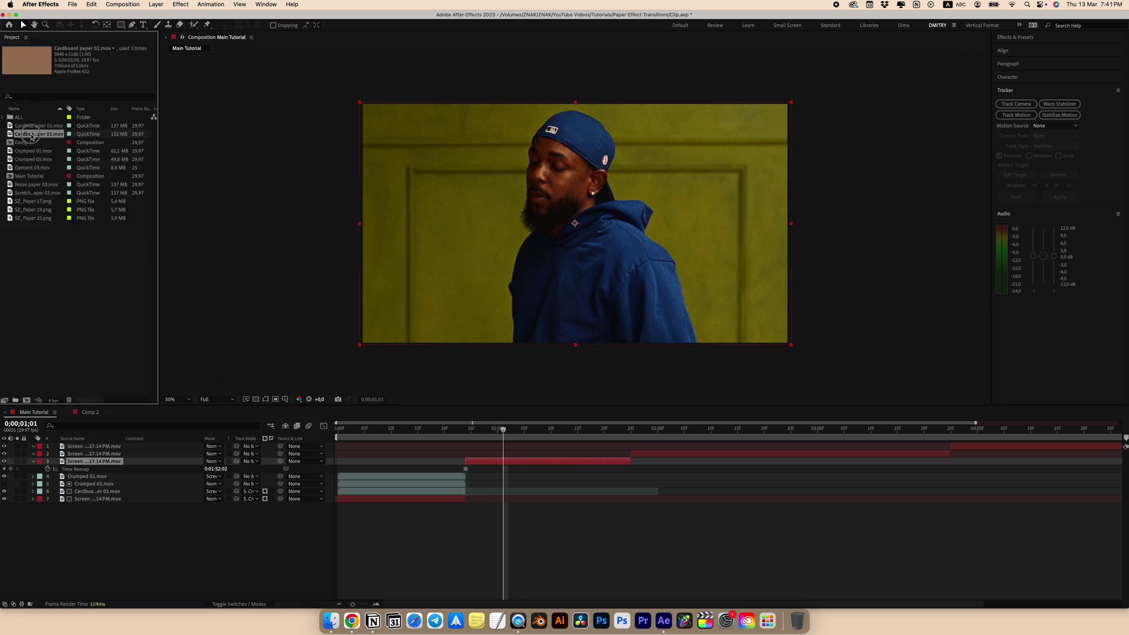
drag(30, 135, 468, 461)
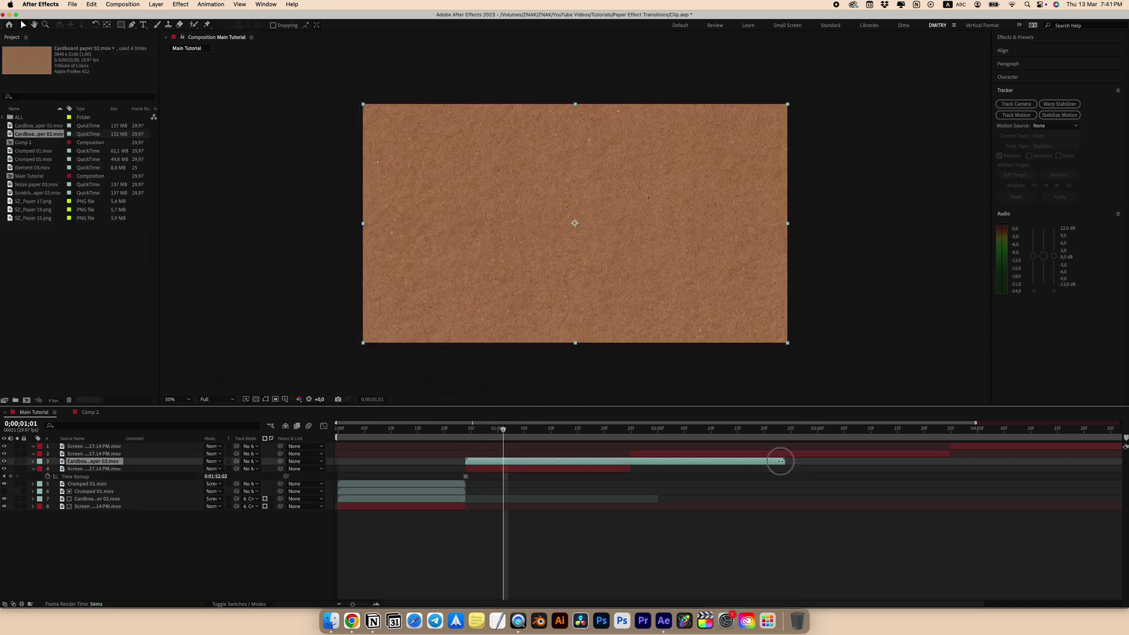
drag(781, 461, 613, 468)
click(213, 462)
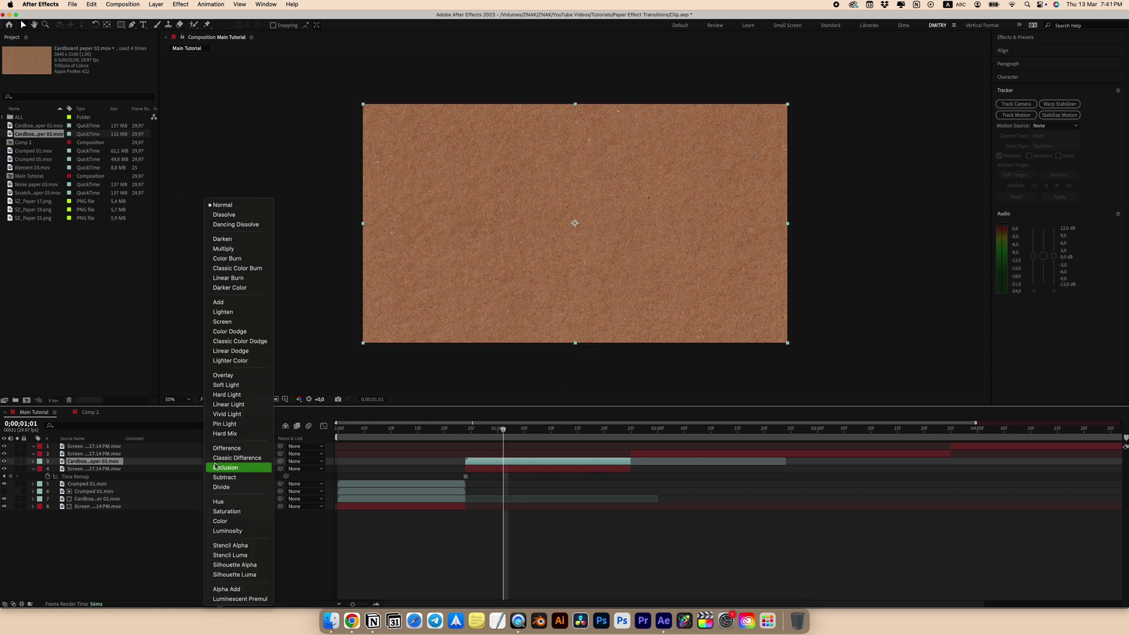
click(235, 323)
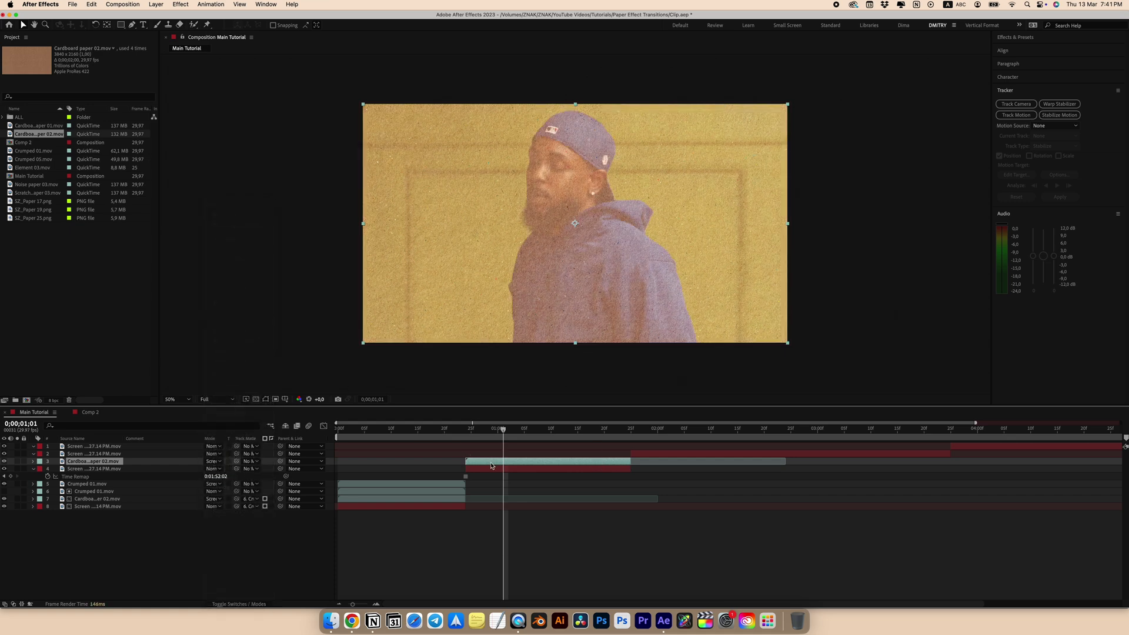
Apply Tint and Curves effects to the cardboard layer over the frozen clip, lower the curve, and save the project
key(ctrl+space)
click(491, 465)
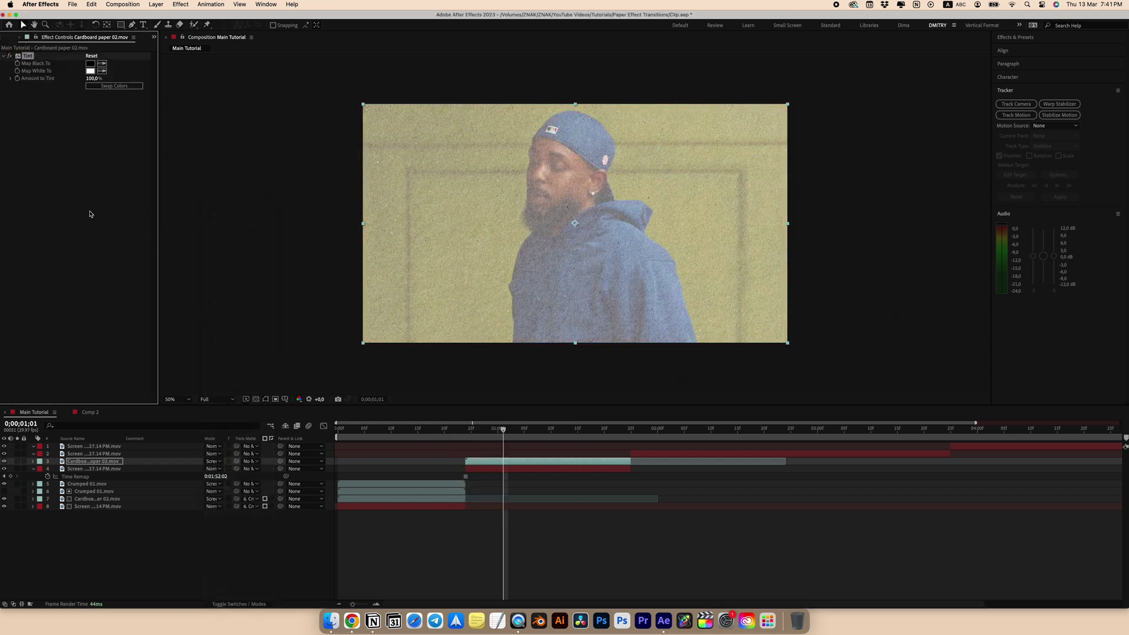
key(ctrl+space)
text(curves)
key(Return)
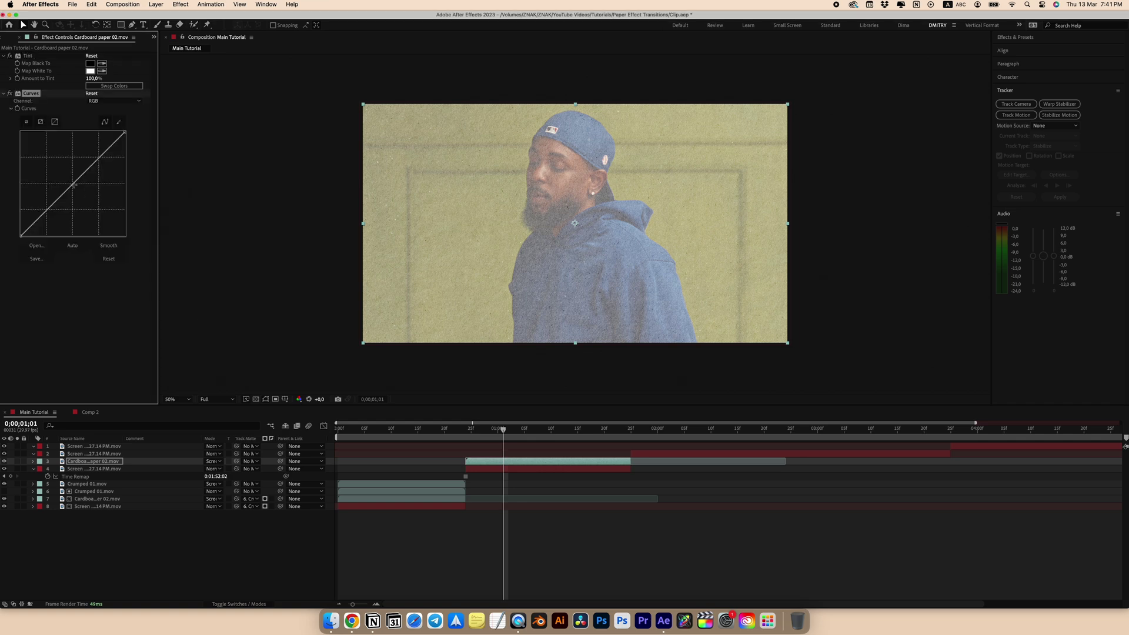
drag(74, 185, 87, 190)
key(super+s)
click(484, 455)
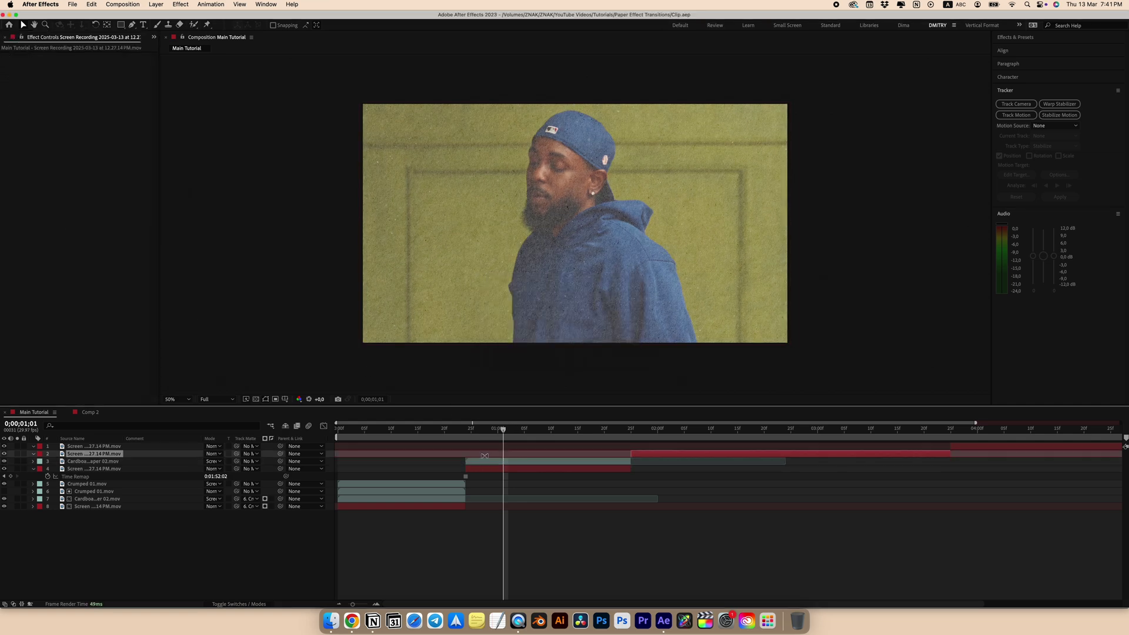
mouse_move(498, 434)
mouse_down()
mouse_move(487, 431)
mouse_move(673, 433)
mouse_move(726, 442)
mouse_move(525, 432)
mouse_move(695, 434)
mouse_move(775, 452)
mouse_move(446, 456)
mouse_move(577, 432)
mouse_move(503, 438)
mouse_up()
key(super+z)
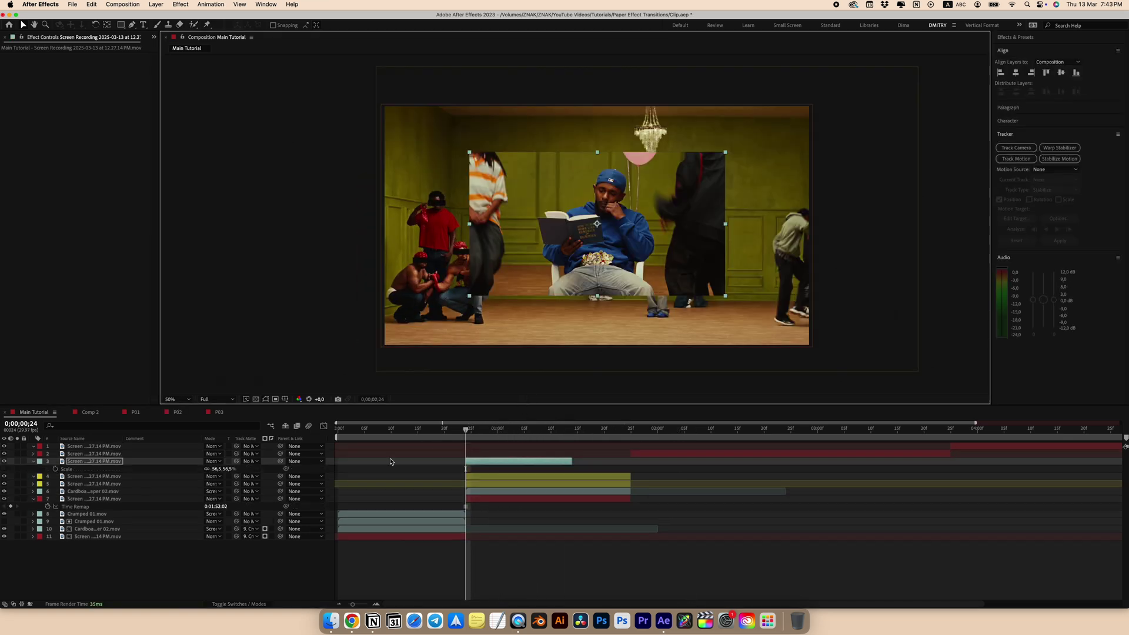
Center the book-reader clip horizontally and vertically in the composition and scale it up to fill the frame
click(1016, 73)
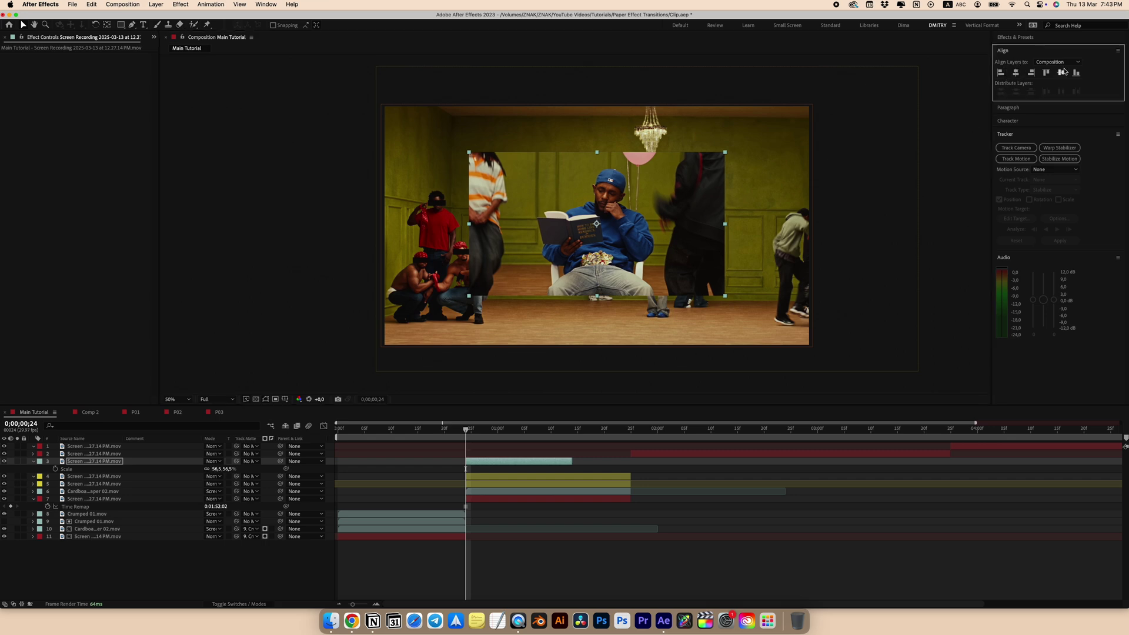
click(1061, 72)
click(219, 468)
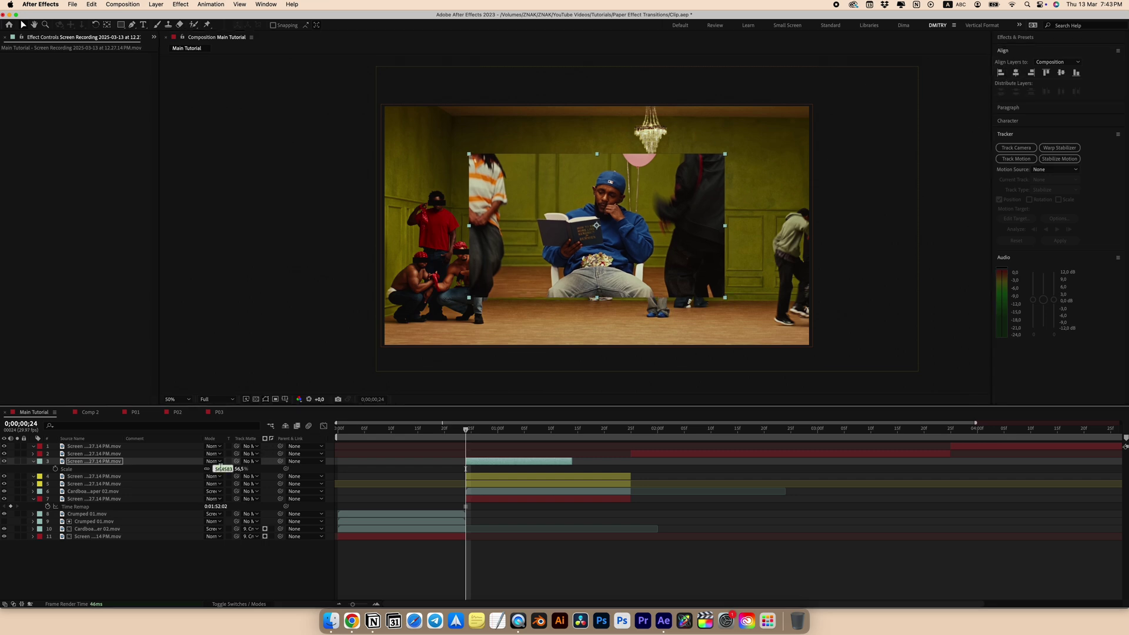
key(Return)
Freeze the three yellow clips on their frames at 0;00;00;24 and select the middle one
right_click(559, 286)
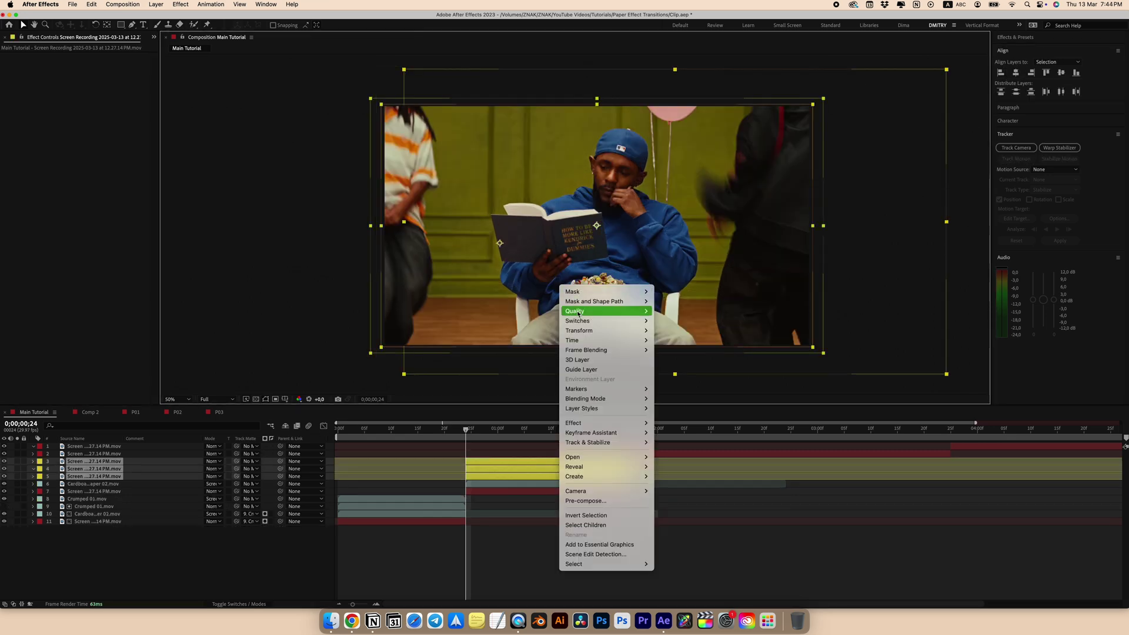
mouse_move(584, 341)
click(685, 371)
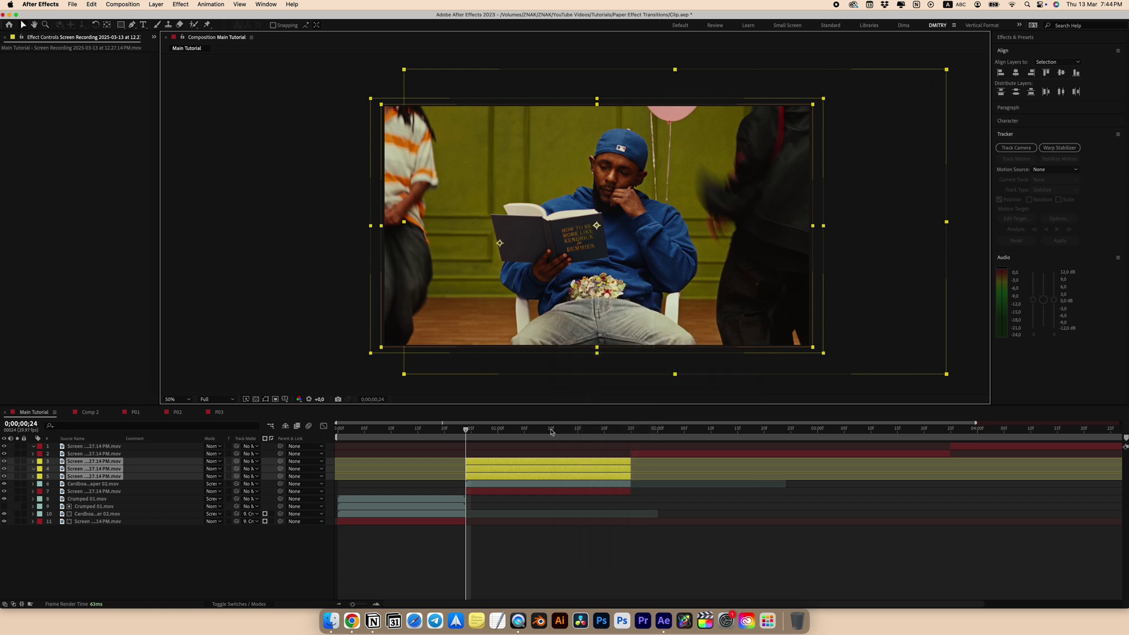
click(488, 444)
click(476, 462)
click(481, 476)
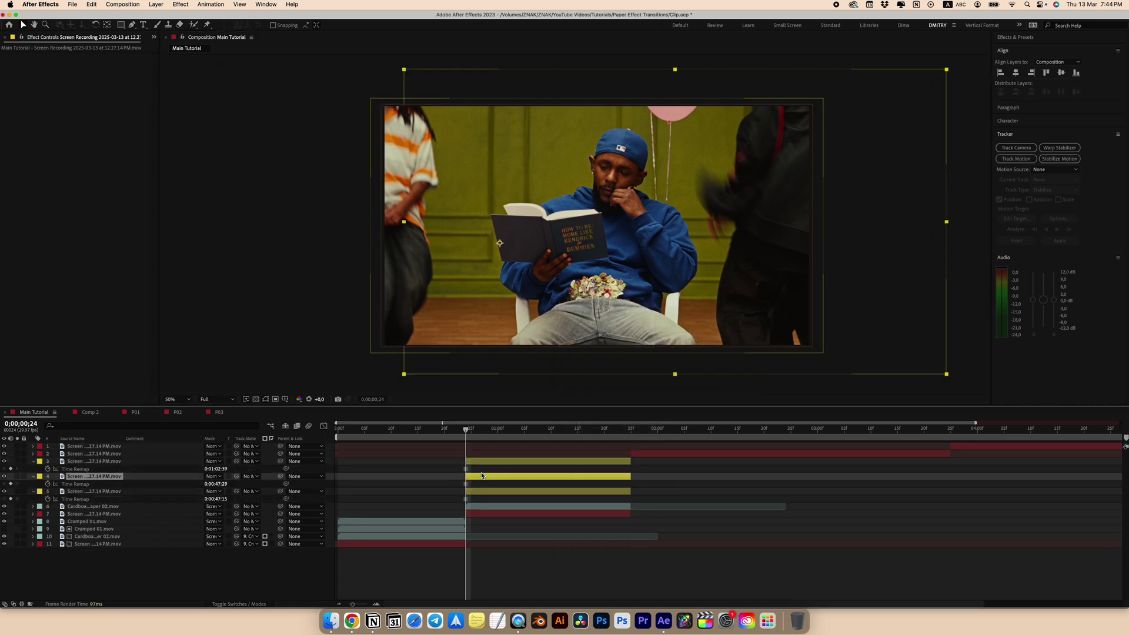
Hide the upper two yellow clips and scale down the lowest yellow clip at 0;00;00;24
click(483, 470)
key(u)
key(u)
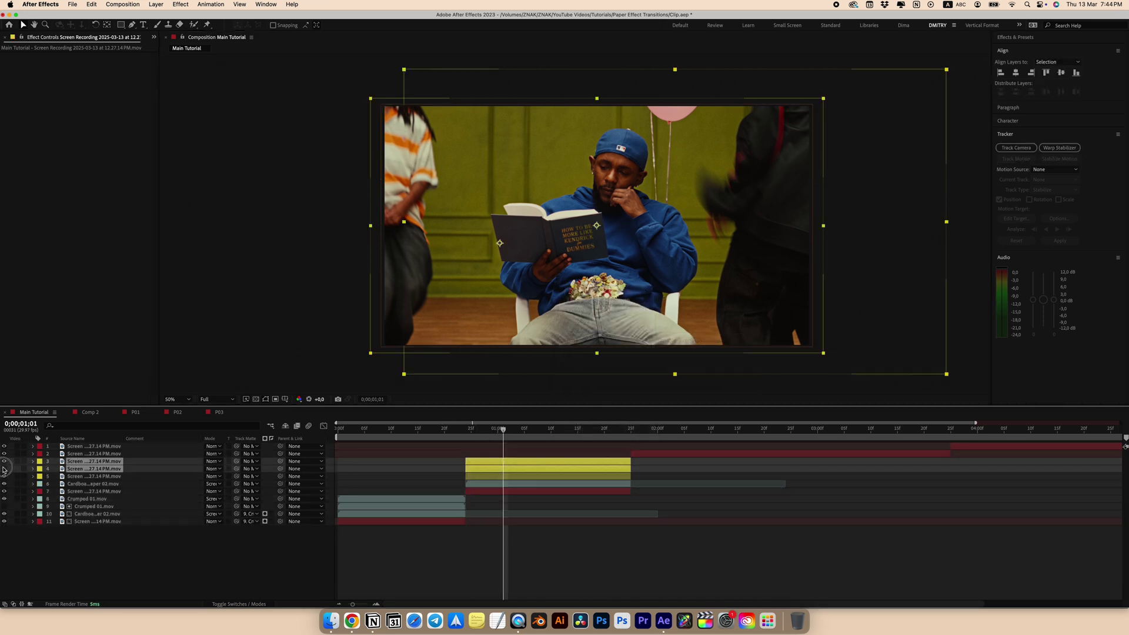
click(4, 469)
drag(500, 433, 466, 433)
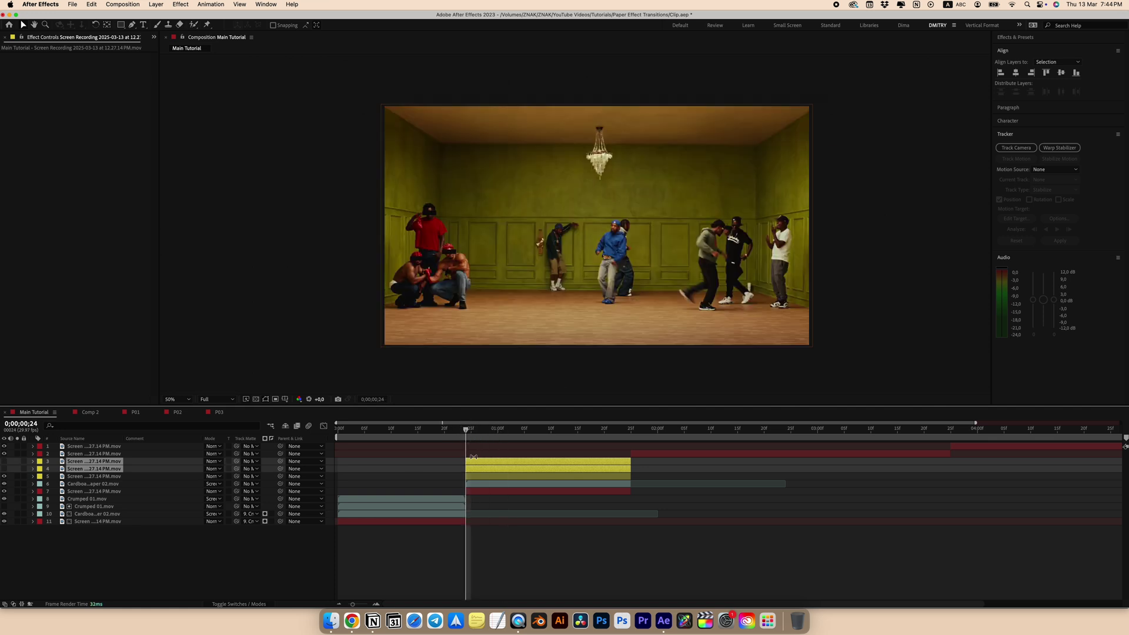
click(478, 477)
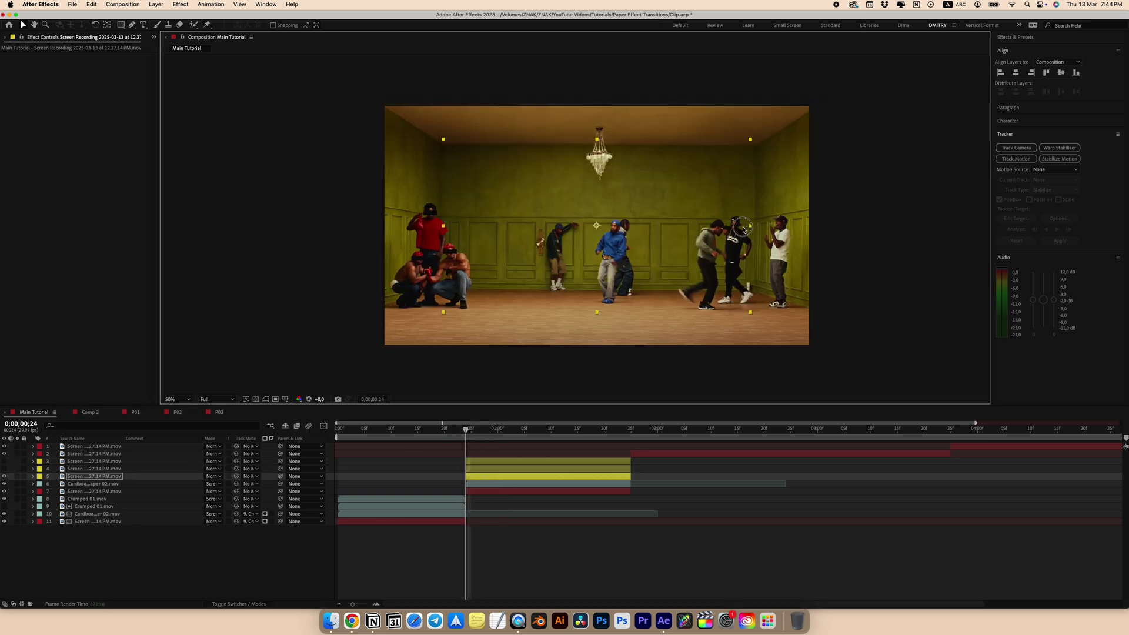
drag(816, 228, 665, 225)
Place SZ_Paper 19.png above the lowest yellow clip, starting it and the three yellow clips at 0;00;00;26
drag(35, 210, 491, 474)
key(Page_Down)
key(Page_Down)
click(478, 483)
shift+click(478, 463)
click(493, 451)
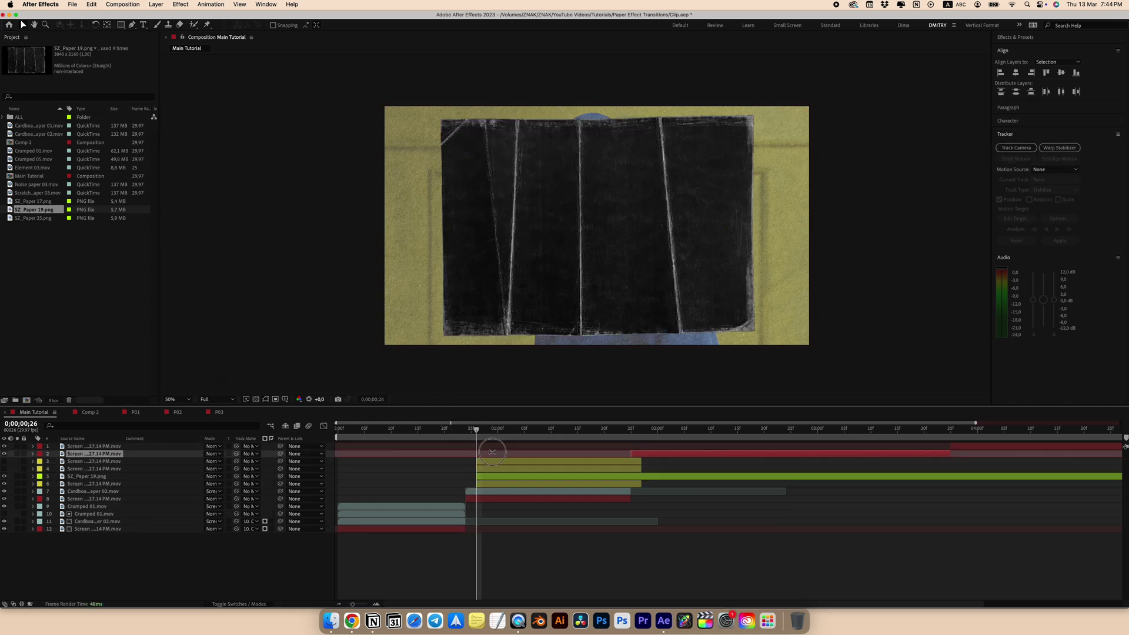
click(492, 484)
click(498, 475)
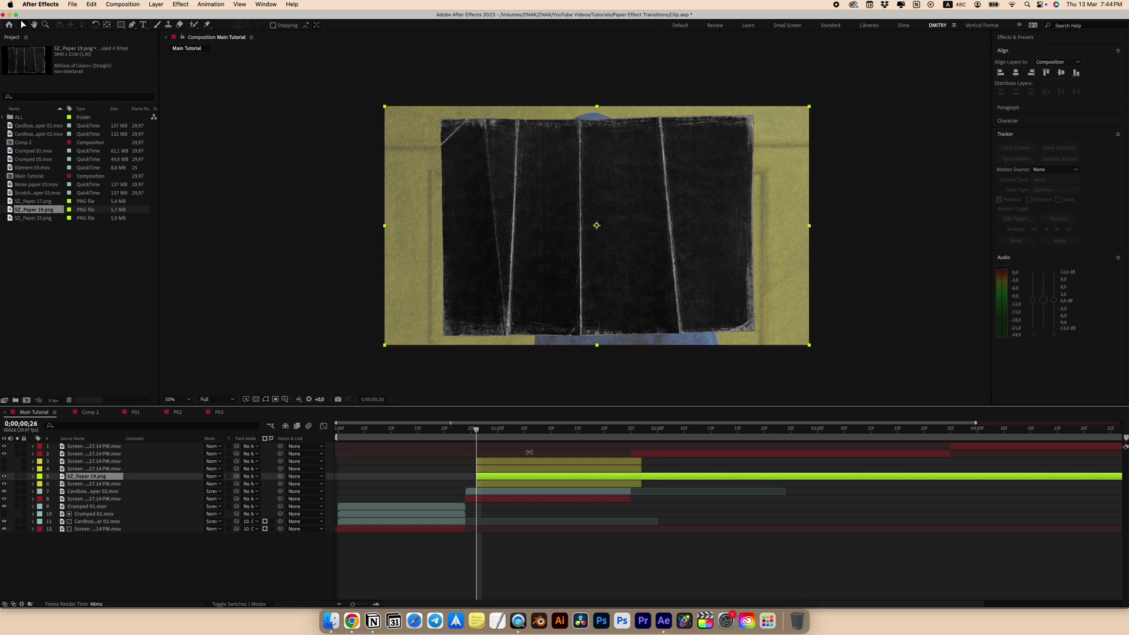
Matte the lowest yellow clip with the scaled-down SZ_Paper 19.png and enlarge the clip to fill the paper shape
click(93, 484)
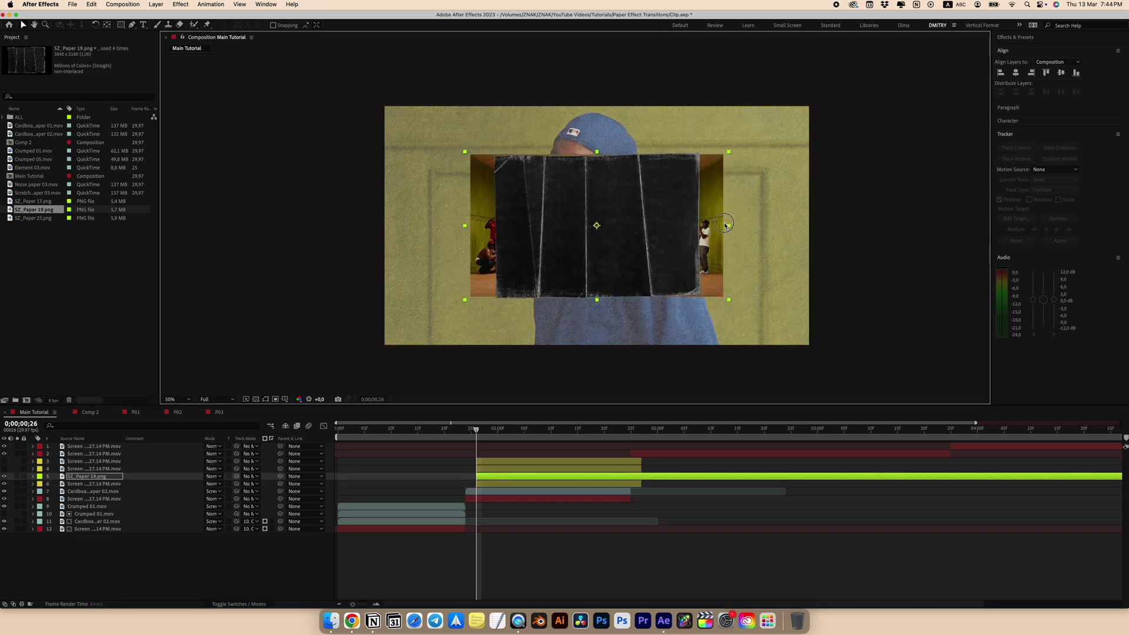
click(257, 486)
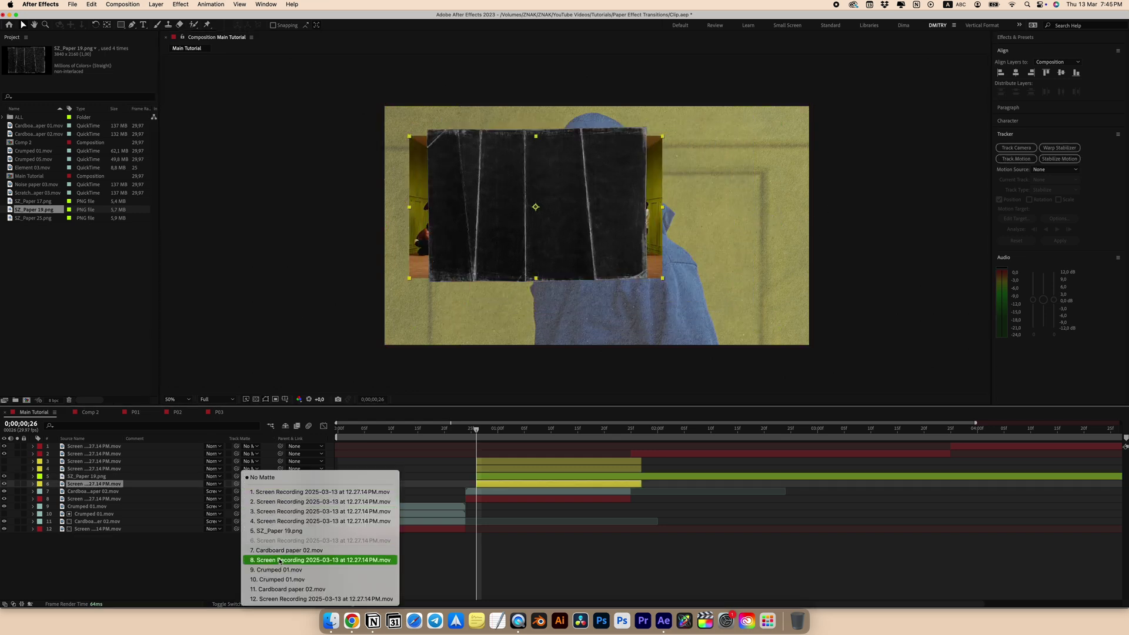
click(276, 532)
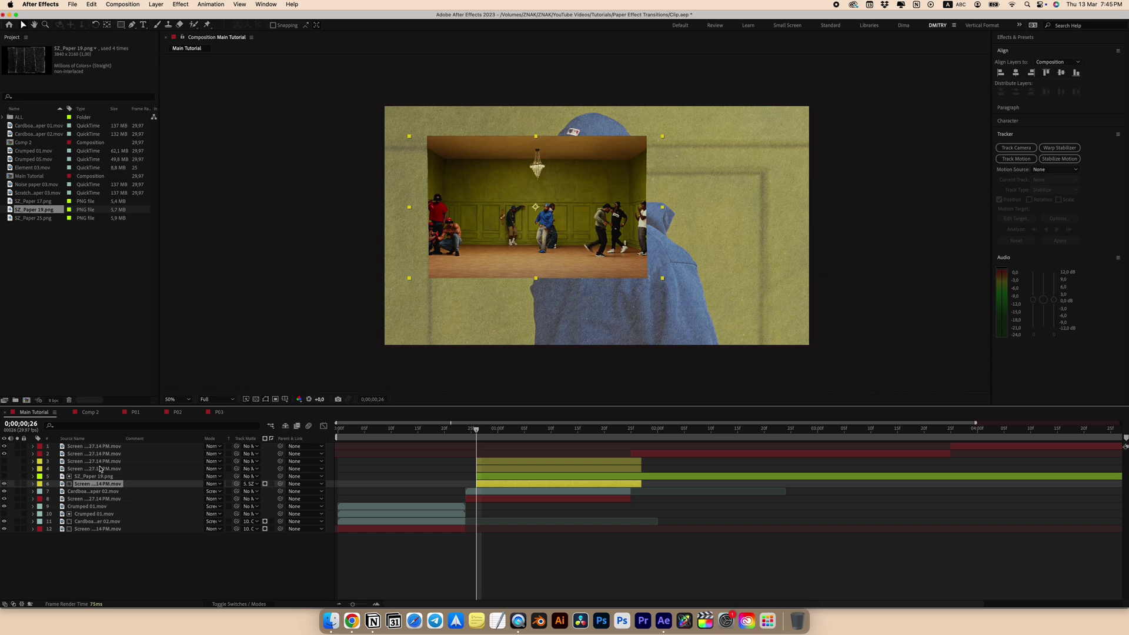
drag(660, 210, 684, 209)
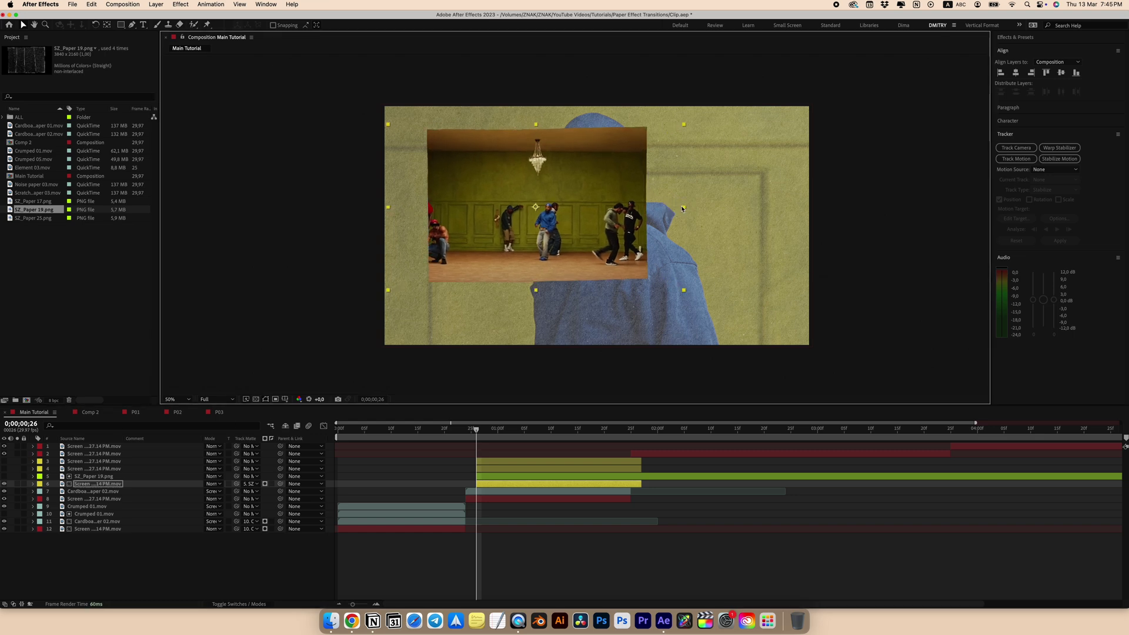
Duplicate the SZ_Paper 19.png matte layer, make the copy visible and set its blending mode to Screen
click(86, 476)
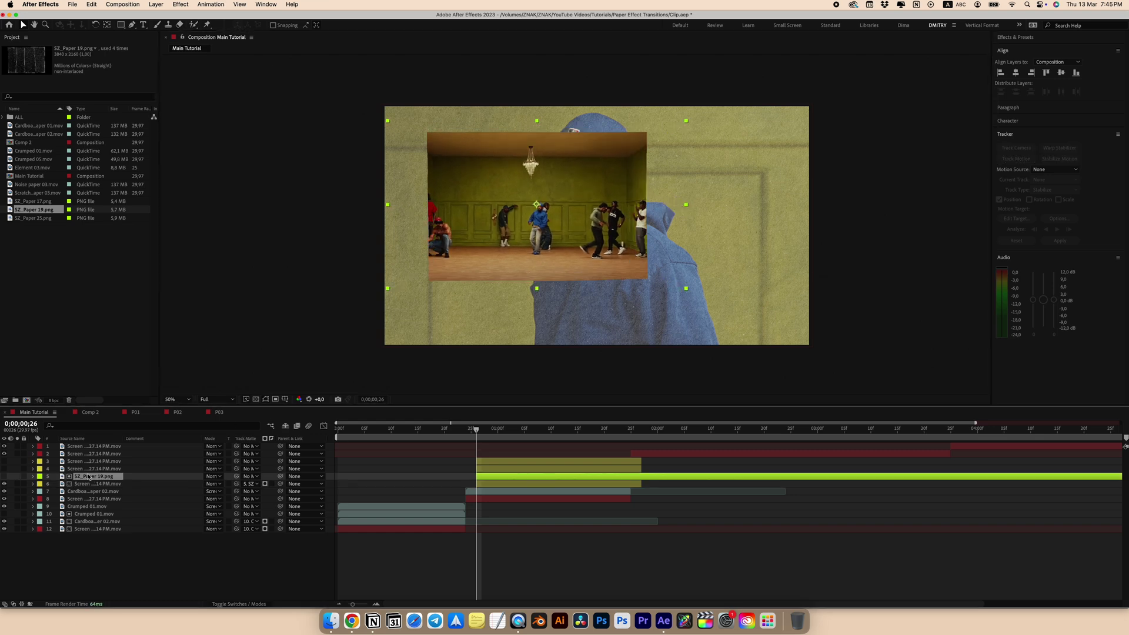
key(super+d)
click(5, 476)
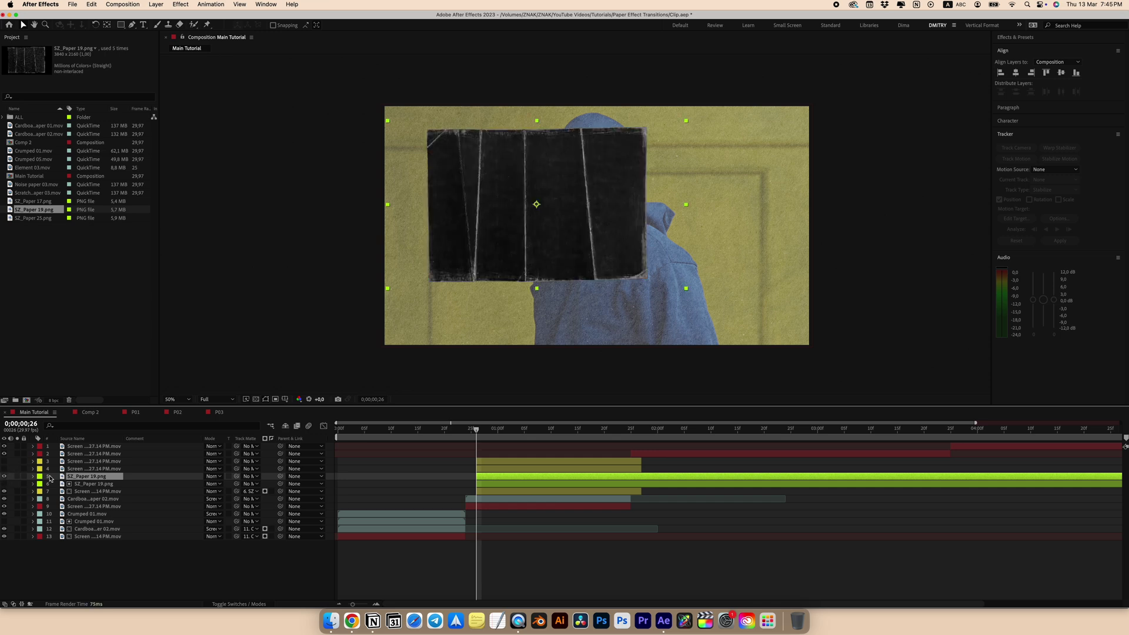
click(222, 480)
click(229, 477)
click(229, 480)
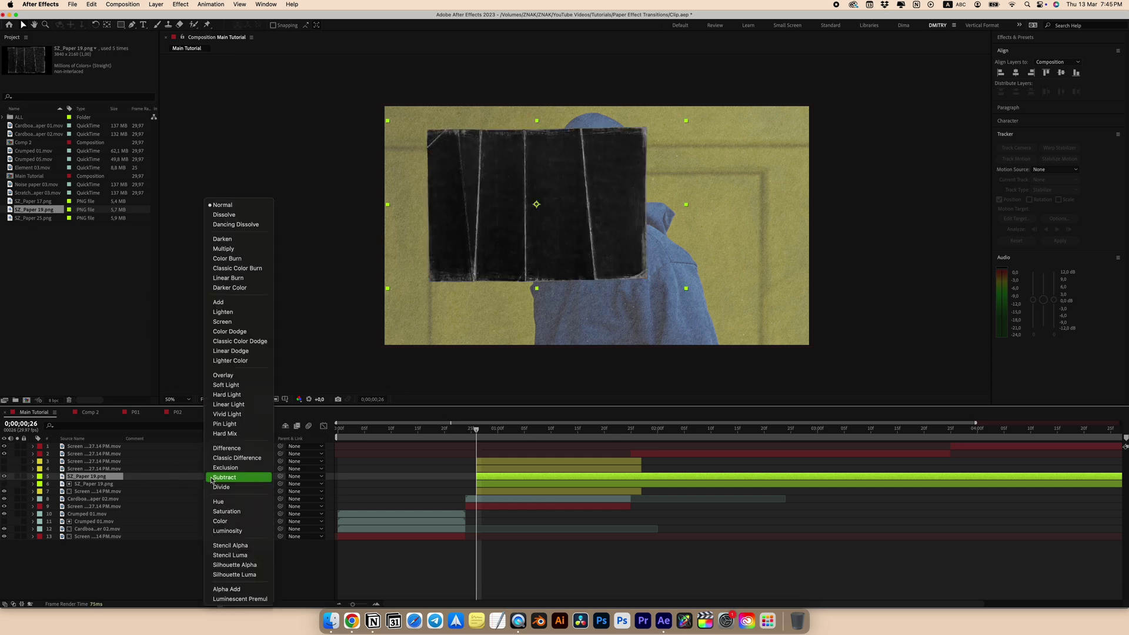
click(244, 325)
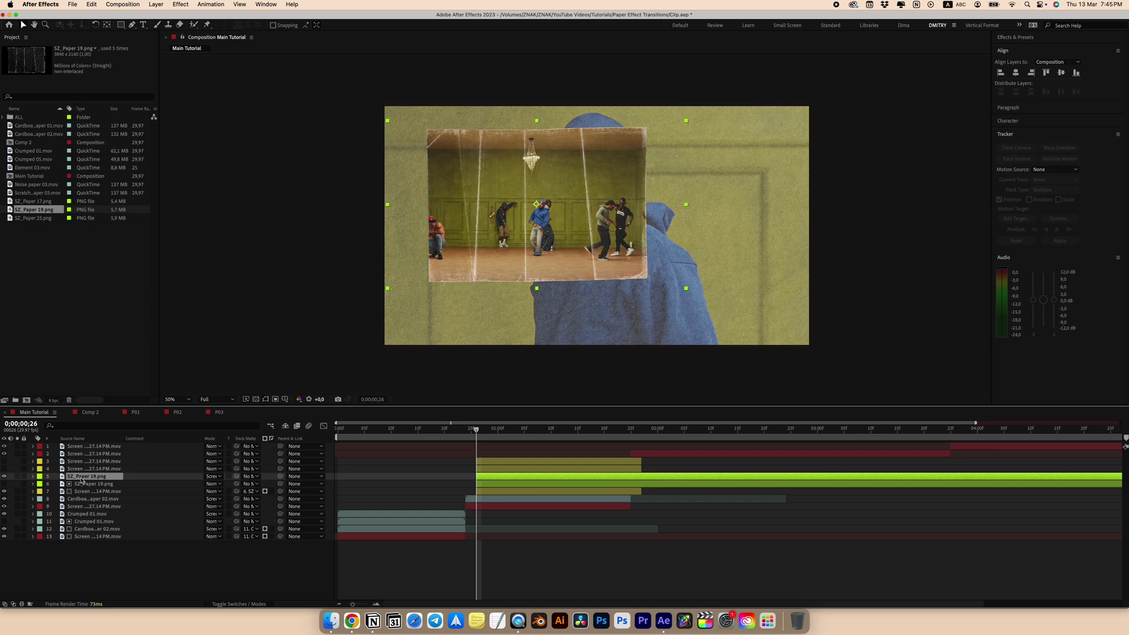
Duplicate the Screen paper layer and pre-compose the three SZ_Paper 19.png layers with their matted clip as Shot 01
key(super+d)
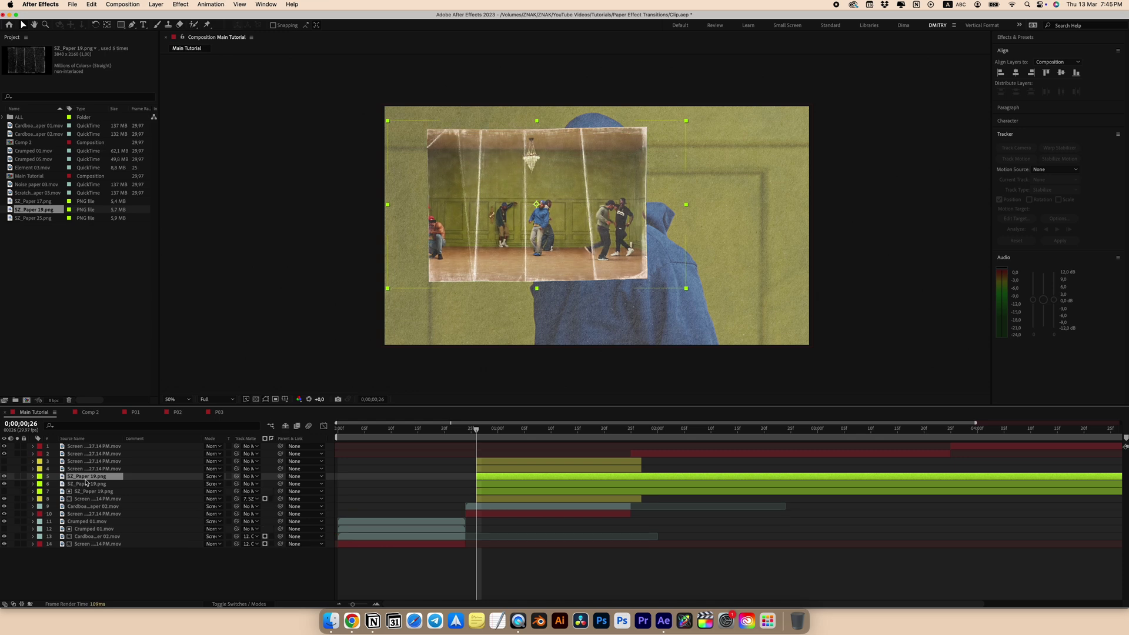
shift+click(492, 499)
right_click(88, 484)
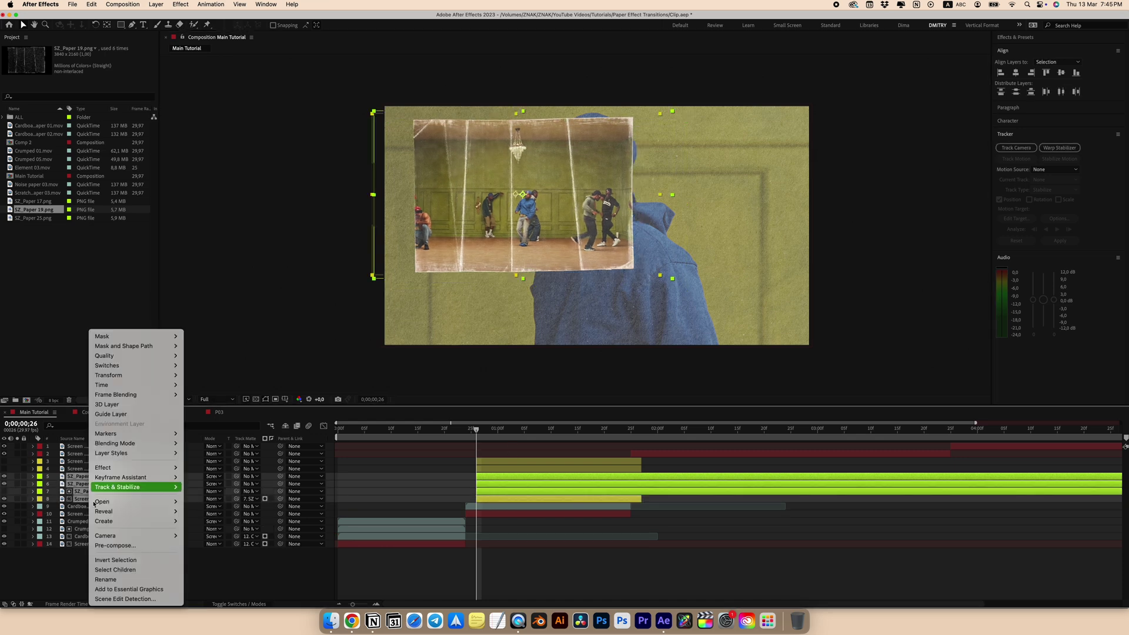
click(108, 547)
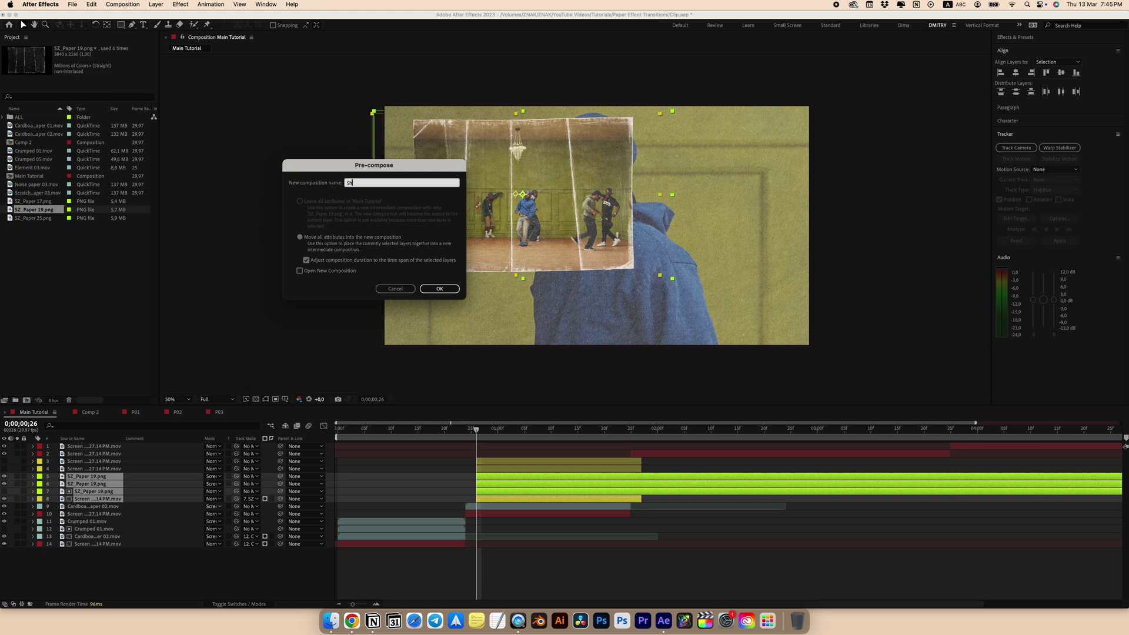
key(Return)
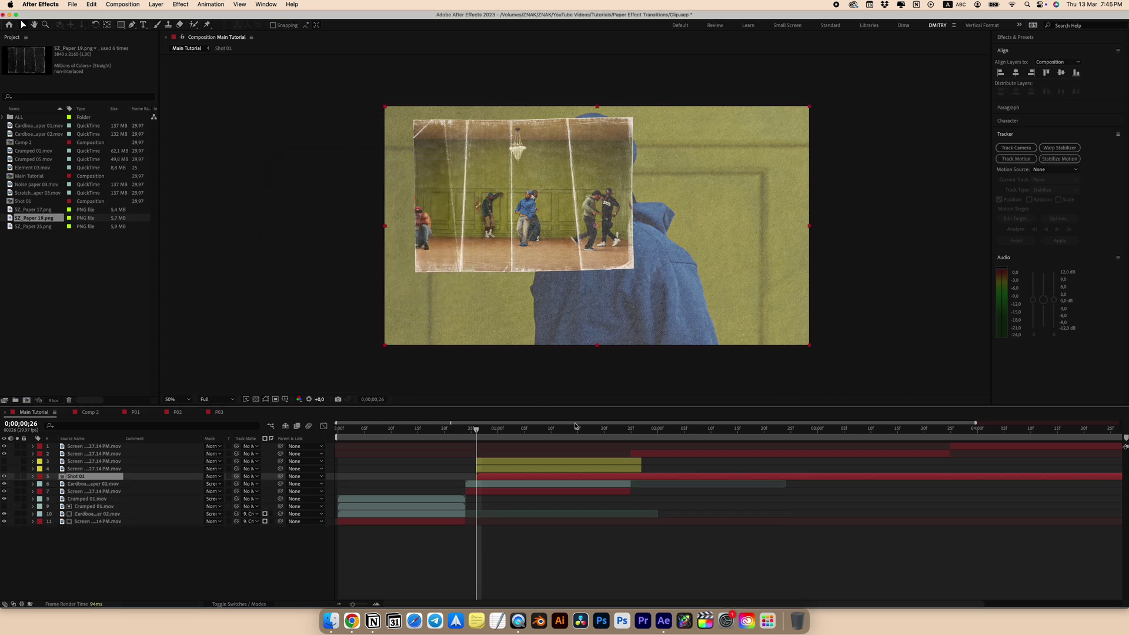
drag(620, 444, 571, 437)
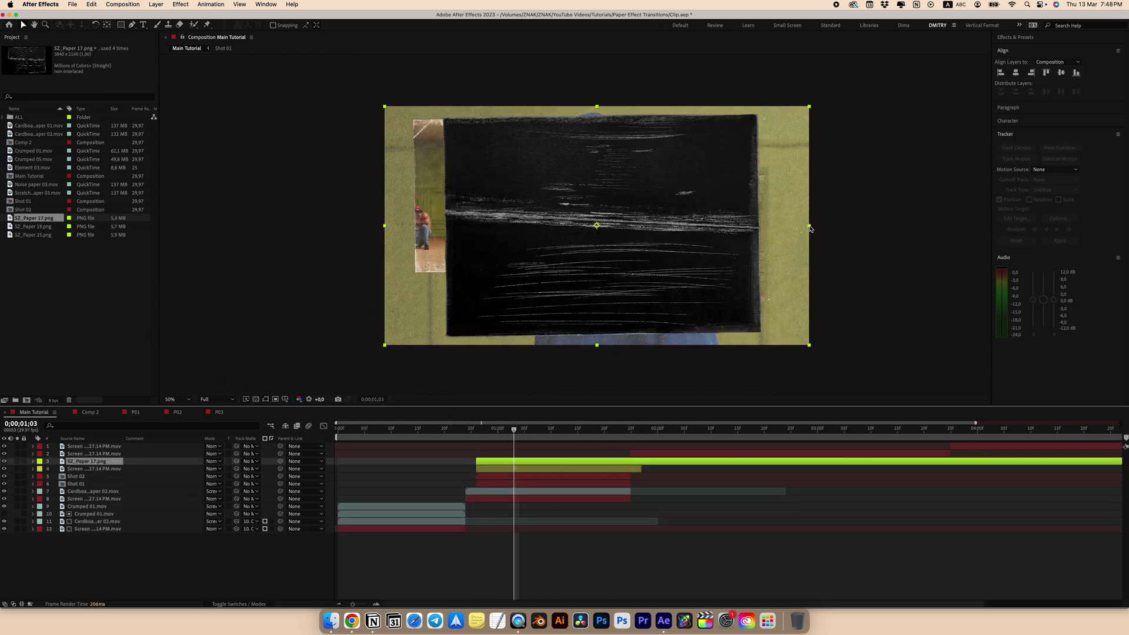
Scale up the book-reader clip matted by SZ_Paper 17.png so it fills the paper shape
key(s)
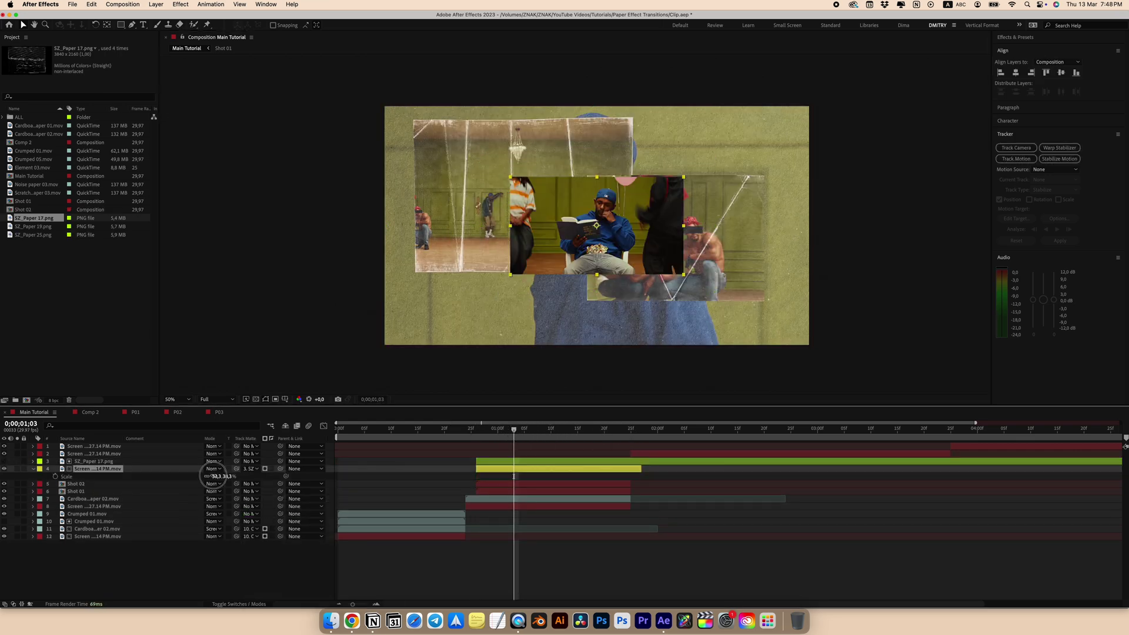
drag(213, 475, 226, 477)
key(F2)
key(u)
Duplicate the SZ_Paper 17.png matte layer and set the copy's blending mode to Screen
click(98, 462)
key(super+d)
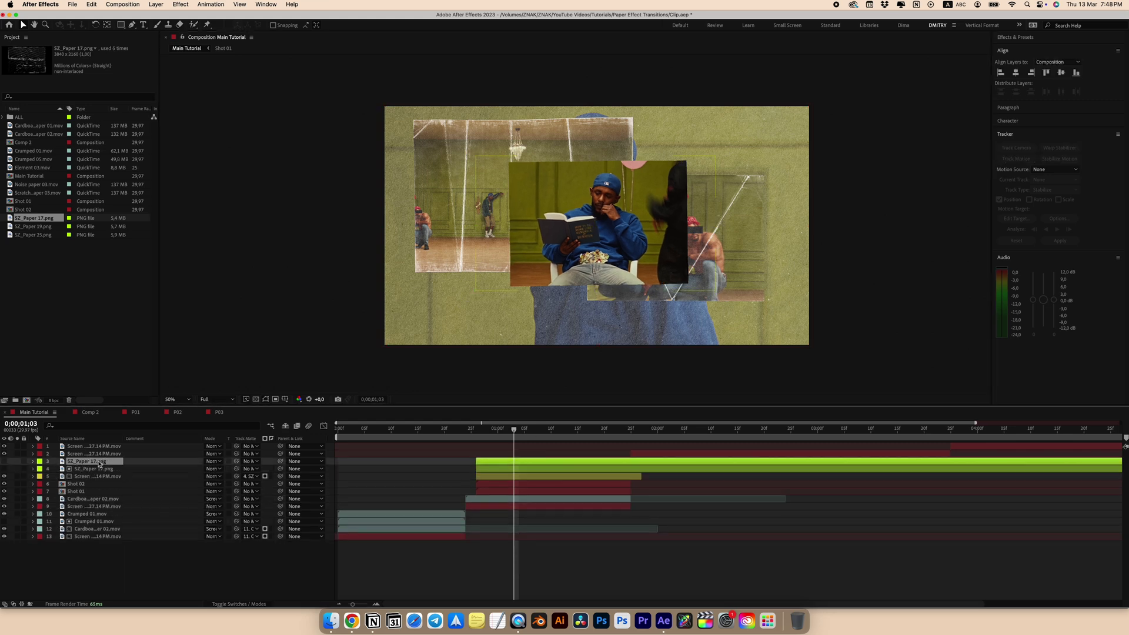
click(217, 462)
click(218, 324)
Duplicate the Screen SZ_Paper 17.png layer and pre-compose the paper layers with the book-reader clip as Shot 03
key(super+d)
shift+click(95, 484)
right_click(518, 483)
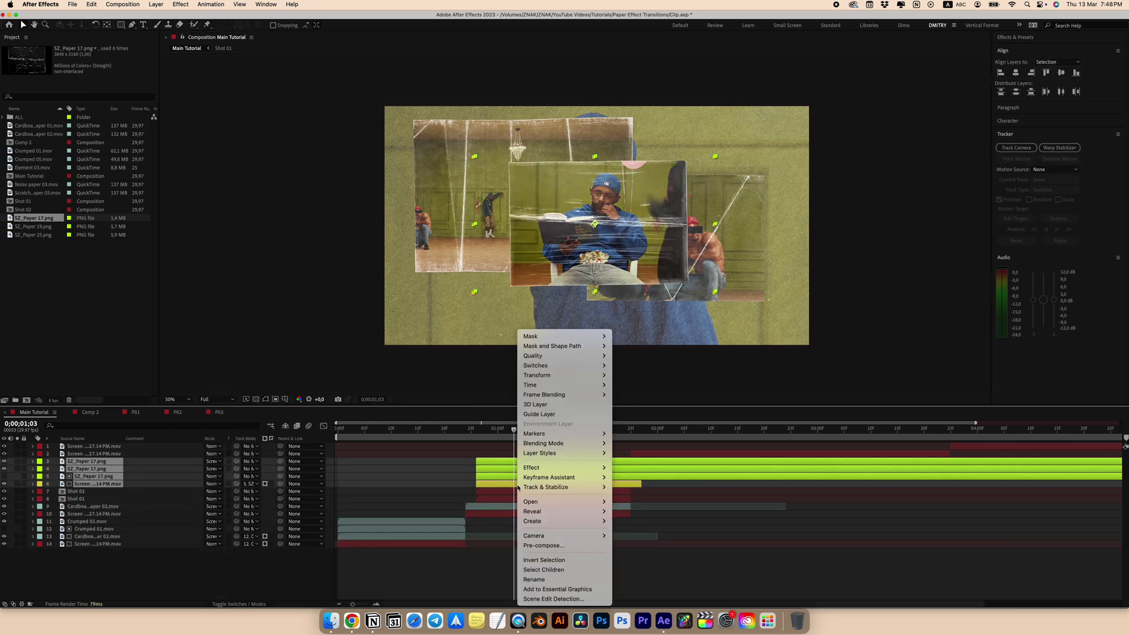
click(548, 545)
text(Shot 03)
key(Return)
Save the project and trim Shot 03 to the same end point as Shot 01 and Shot 02
key(super+s)
mouse_move(514, 429)
mouse_down()
mouse_move(631, 443)
mouse_move(529, 429)
mouse_up()
key(alt+])
key(F2)
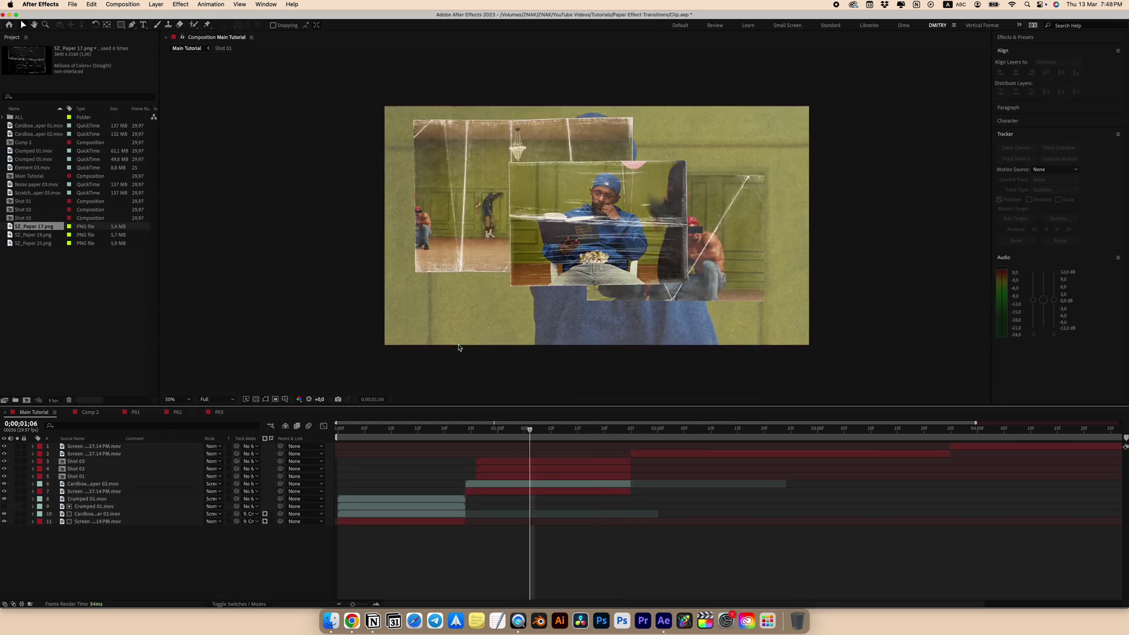
Hide Shot 03 and Shot 02, and rotate Shot 01 to -4°
click(76, 461)
drag(4, 461, 4, 476)
click(4, 476)
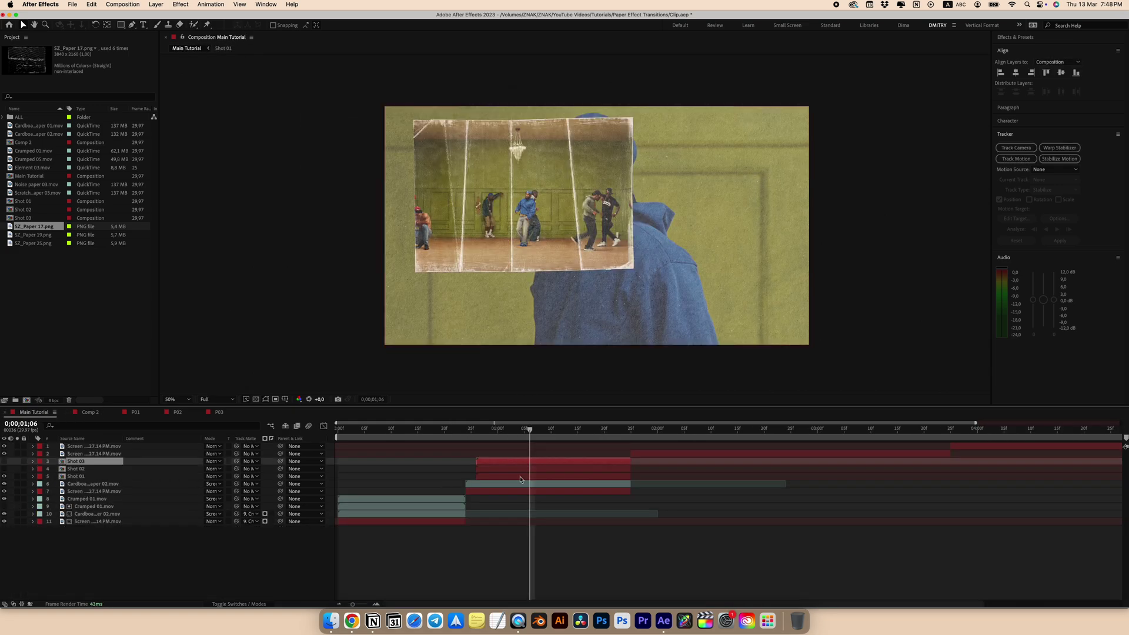
click(520, 477)
key(r)
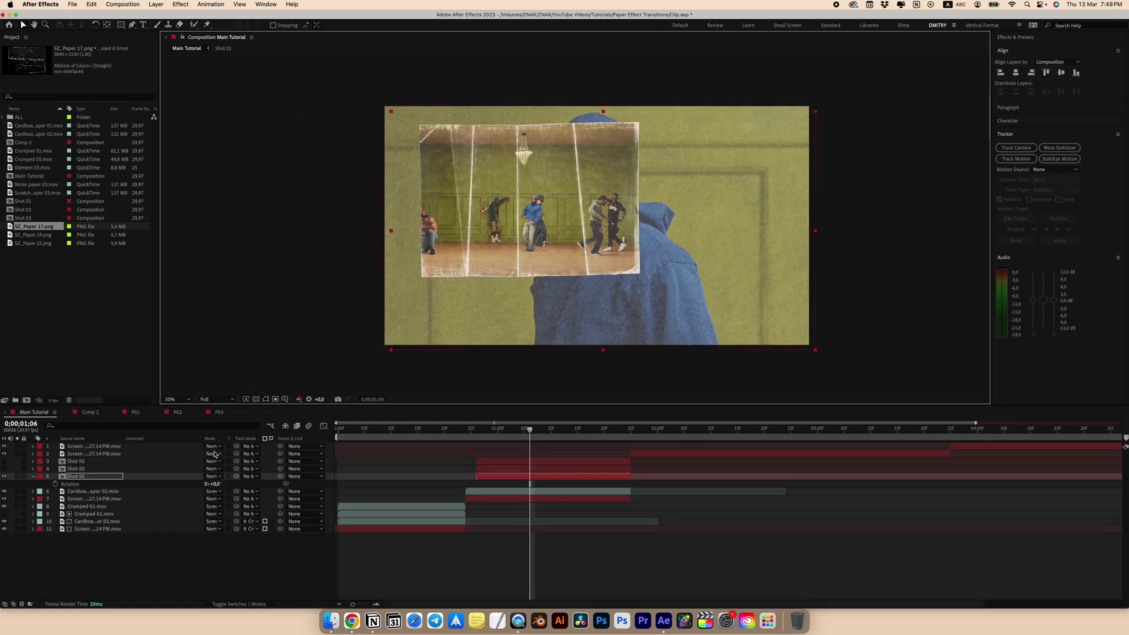
drag(212, 486, 199, 485)
Show Shot 02, rotate it slightly clockwise and adjust its placement over the portrait
click(425, 470)
click(3, 470)
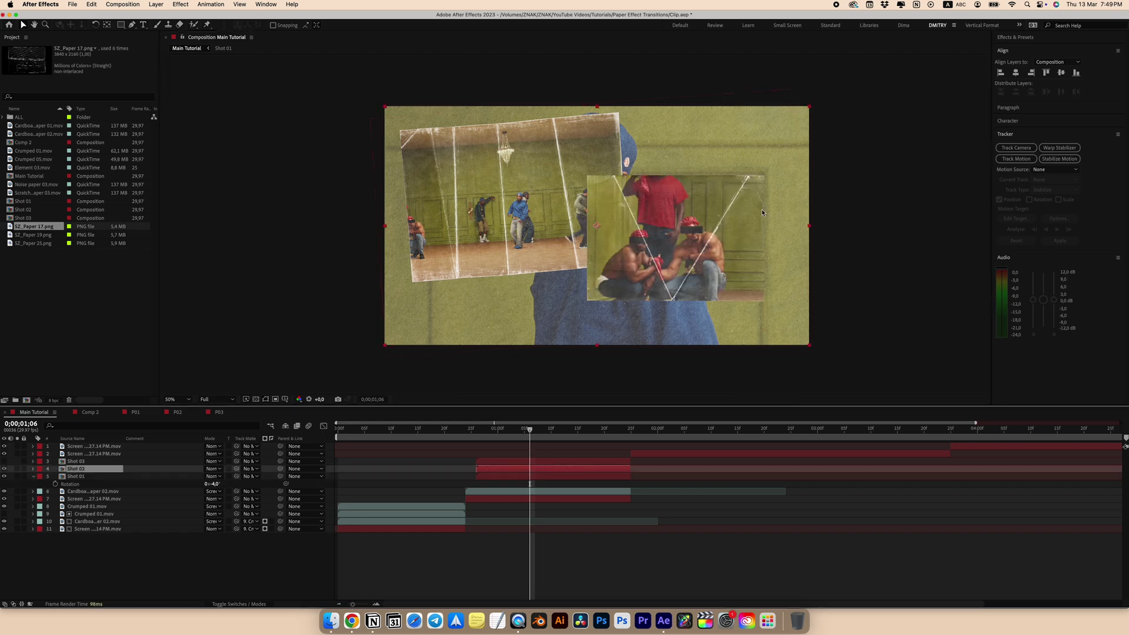
key(r)
drag(213, 476, 221, 476)
drag(739, 259, 744, 259)
key(r)
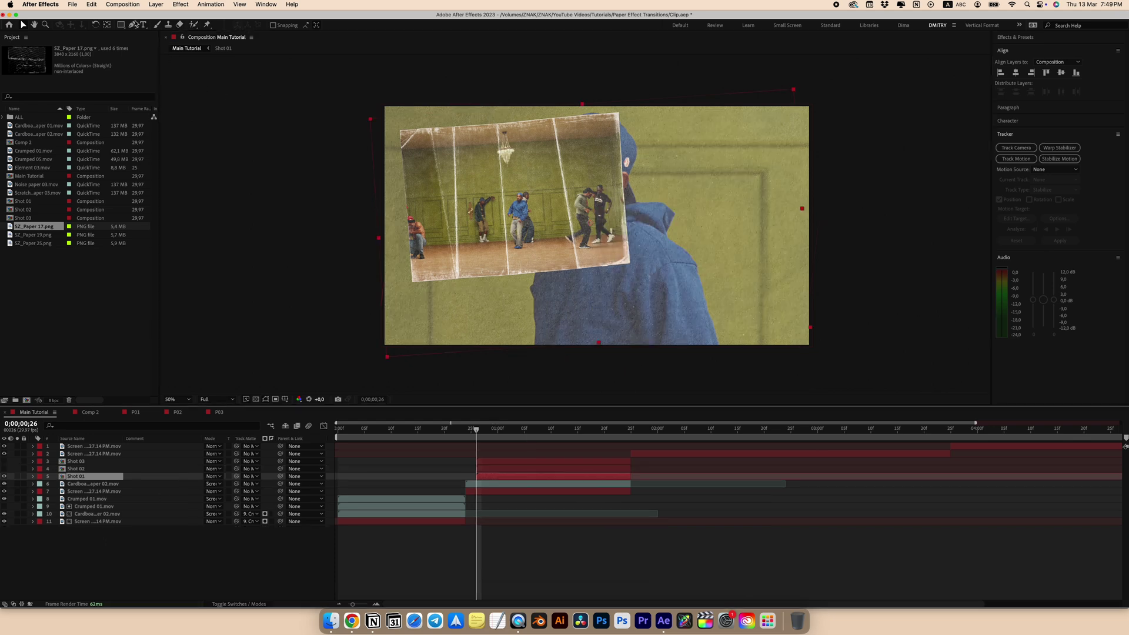
At 0;00;00;26, draw a Pen mask on Shot 01 around the paper's leftmost part, up to the bright fold
click(132, 24)
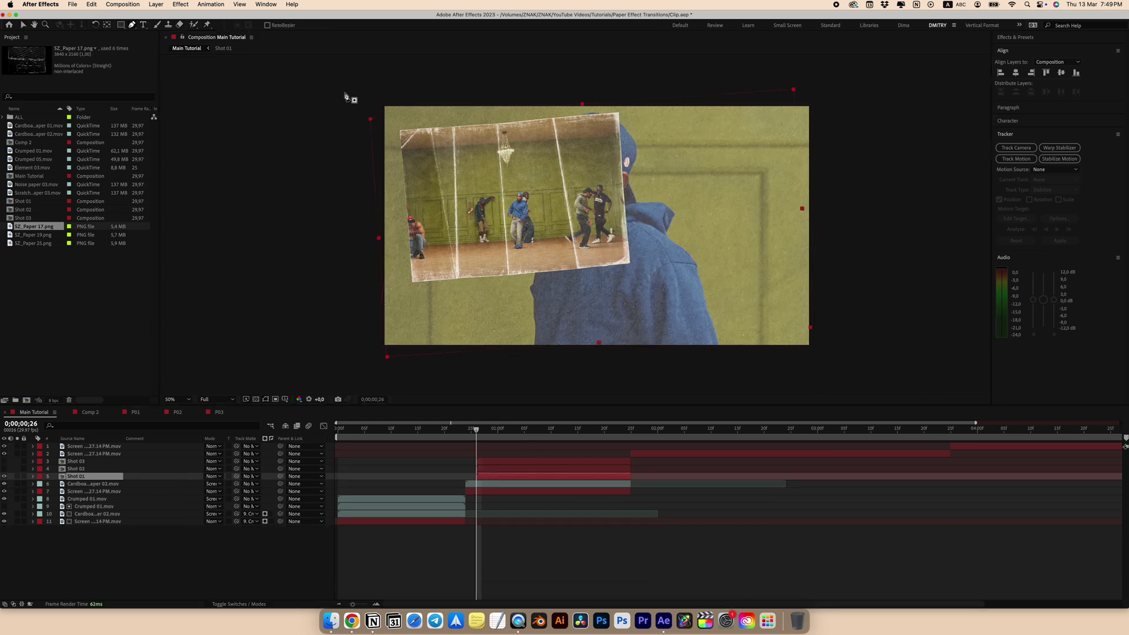
click(393, 126)
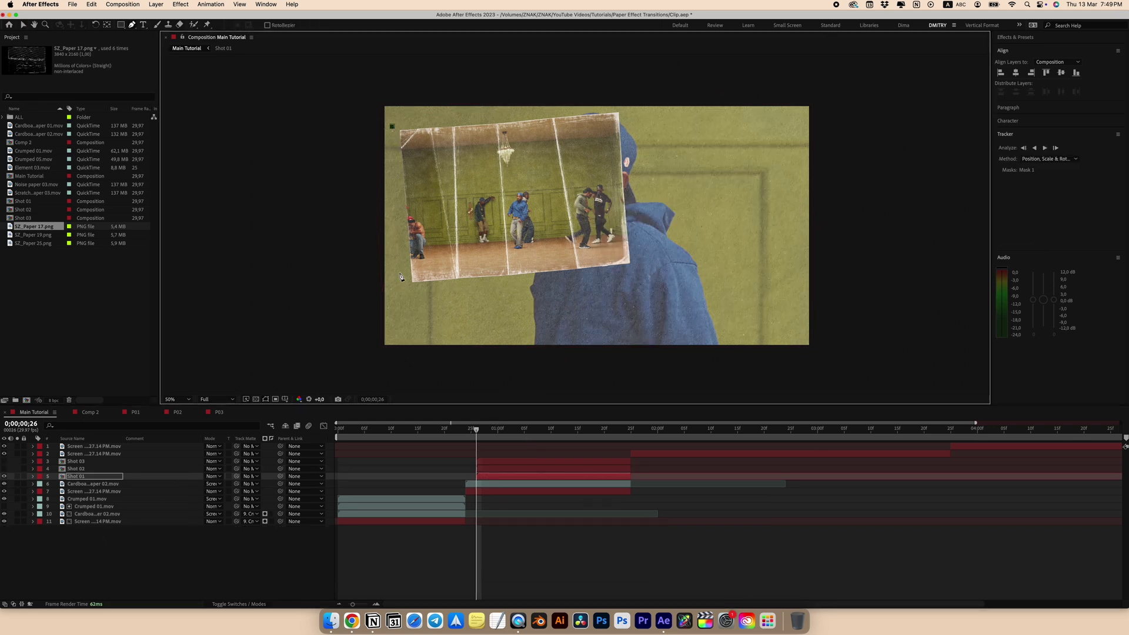
click(458, 284)
click(456, 191)
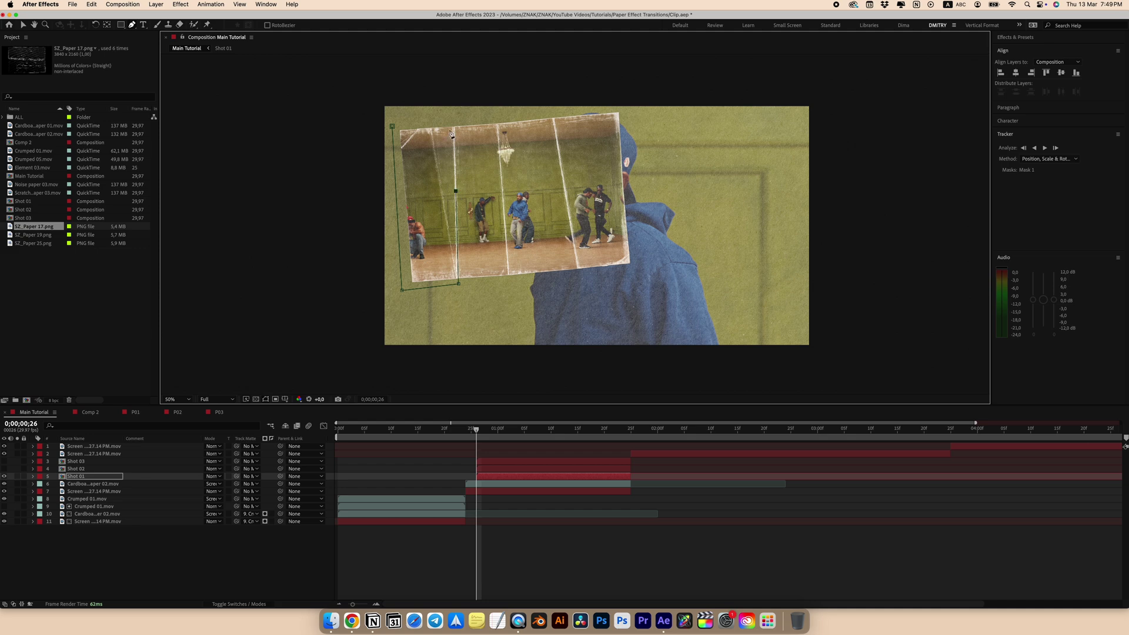
click(455, 120)
click(392, 126)
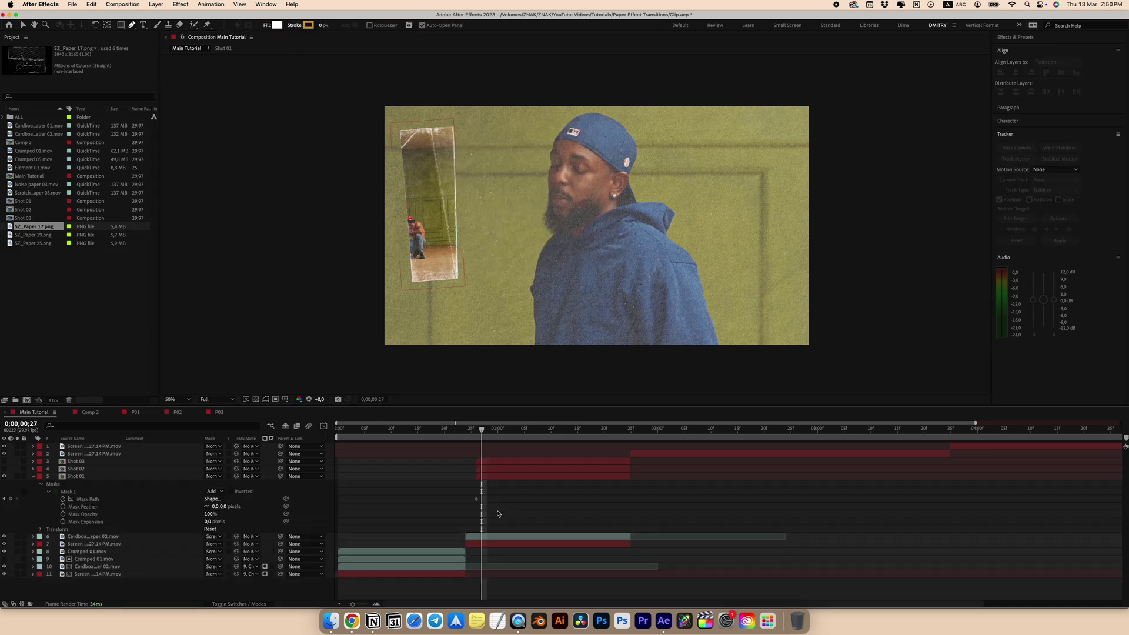
Keyframe Shot 01's mask path every four frames from 0;00;00;26 to 0;00;01;08, extending its right edge fold by fold to the full photo
key(Page_Down)
key(Page_Down)
key(Page_Down)
key(Page_Down)
key(v)
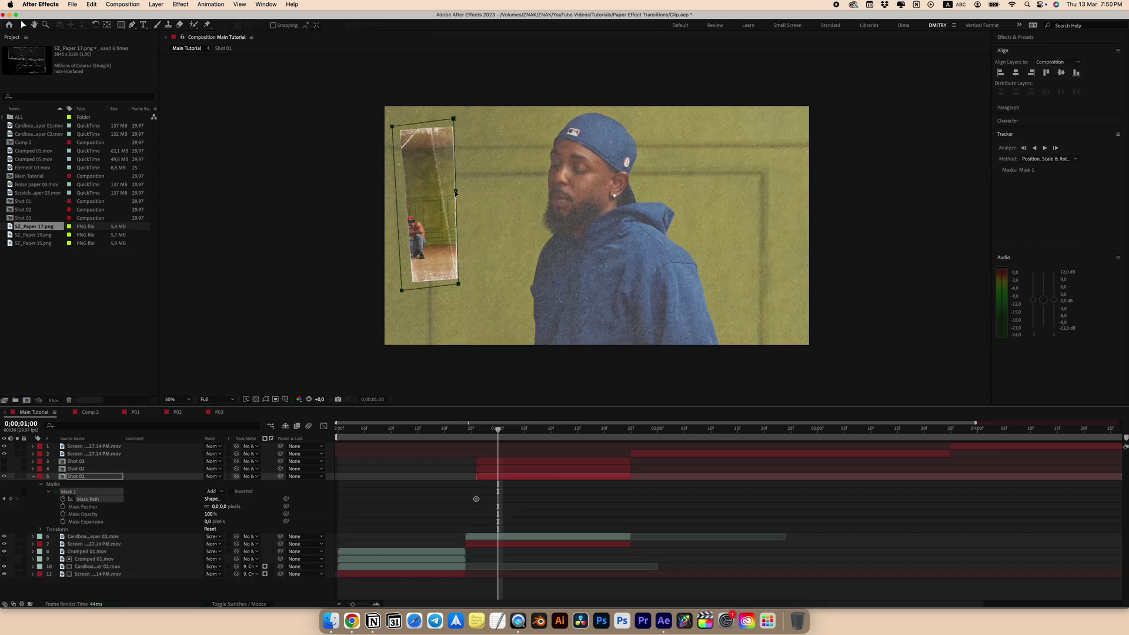
drag(454, 121, 497, 121)
drag(456, 192, 503, 191)
drag(458, 285, 566, 289)
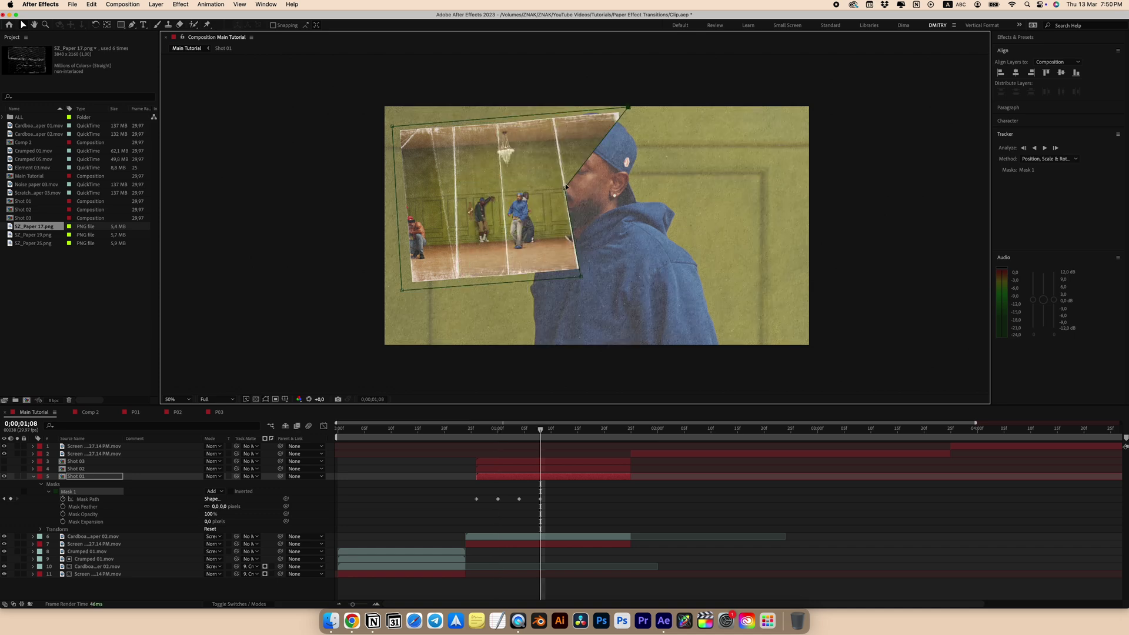
drag(566, 187, 639, 186)
drag(587, 274, 650, 267)
Convert all of Shot 01's mask path keyframes to hold keyframes and scrub through the stepped reveal
drag(591, 494, 438, 510)
right_click(477, 499)
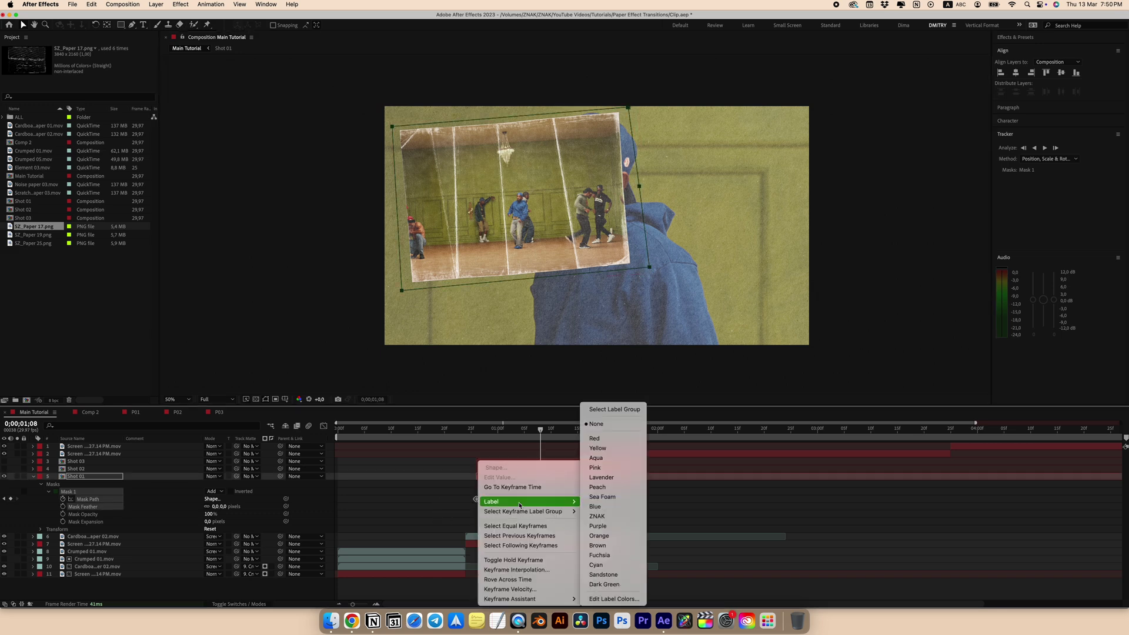
click(511, 560)
click(496, 520)
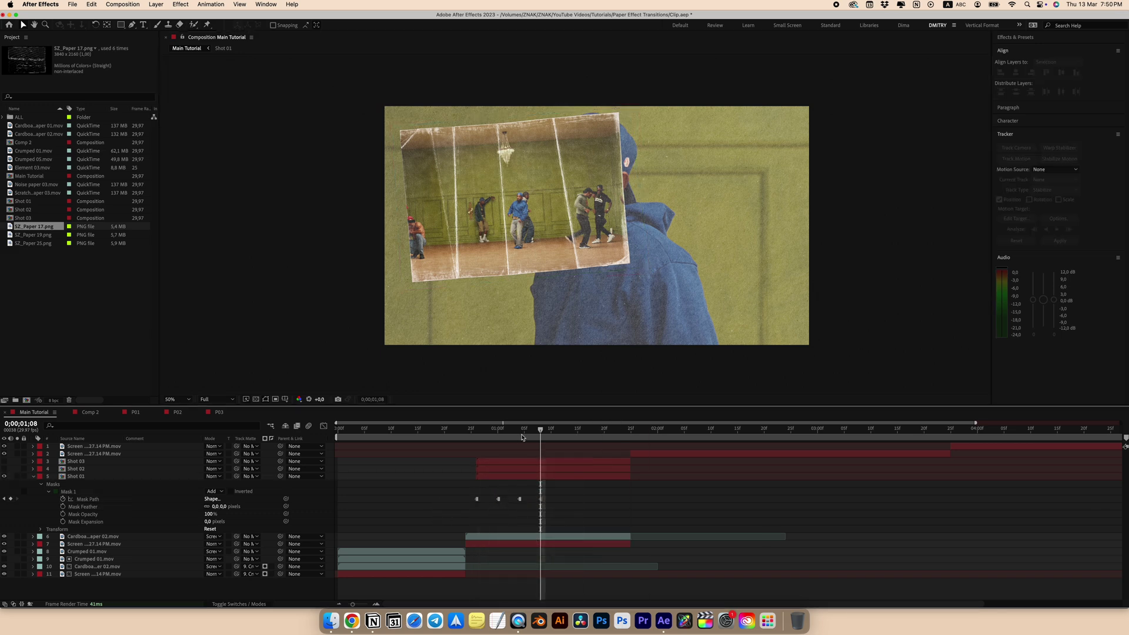
mouse_move(532, 434)
mouse_down()
mouse_move(464, 438)
mouse_move(518, 438)
mouse_up()
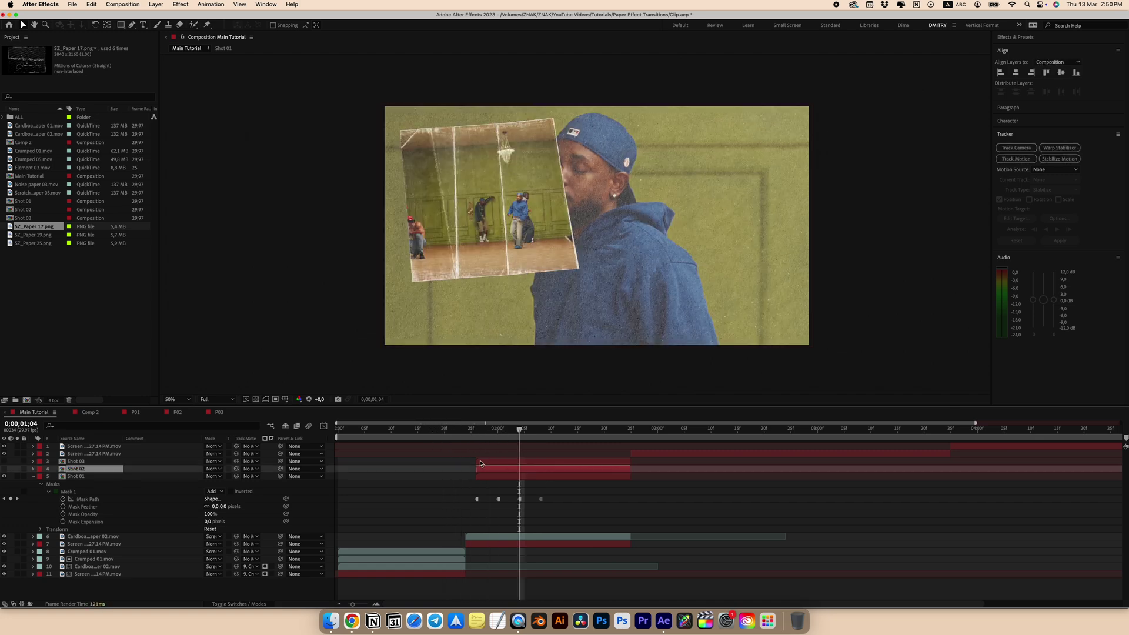
Shift Shot 02 in time so it starts at 0;00;01;04 and make it visible
click(523, 471)
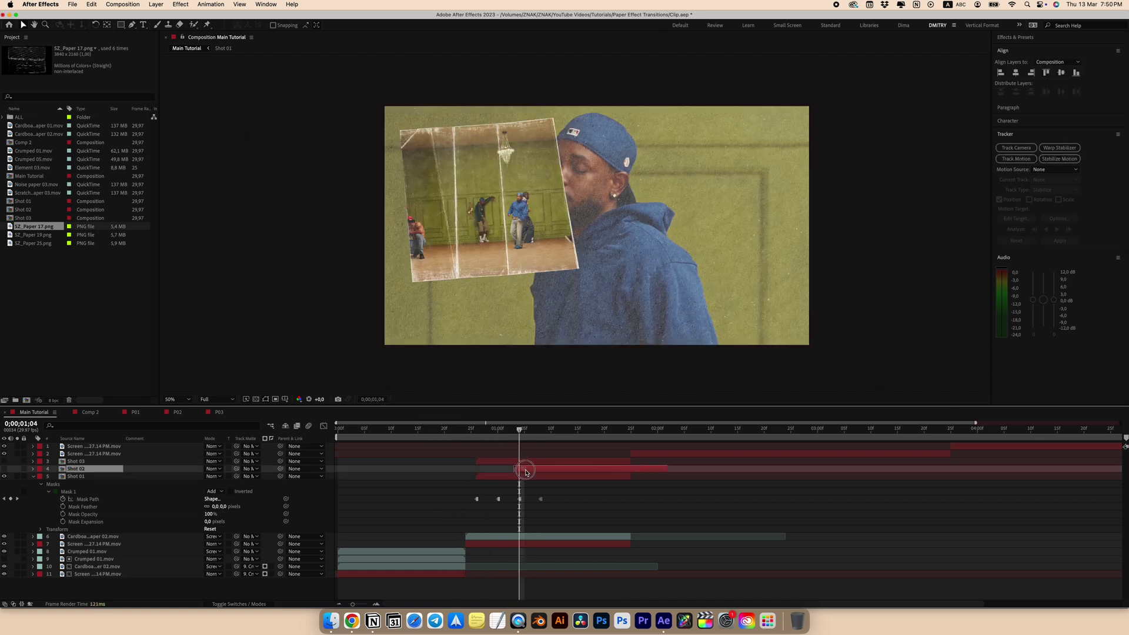
drag(526, 472, 531, 472)
click(4, 469)
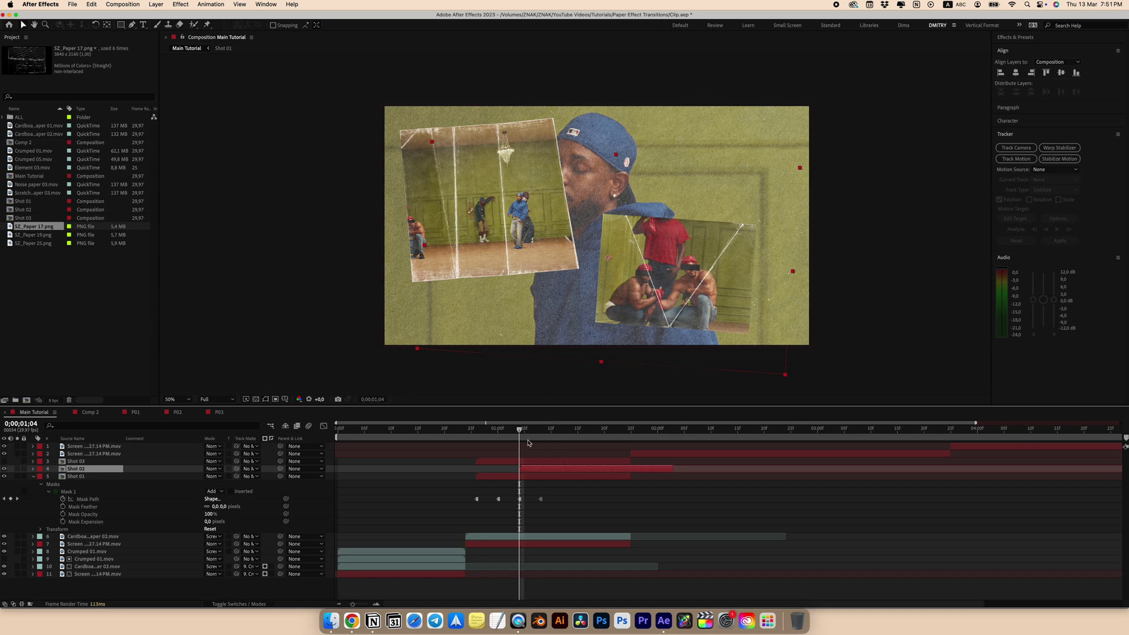
Draw a Pen mask on Shot 02 around the paper's leftmost part, up to the first diagonal fold
click(133, 25)
click(597, 207)
click(589, 327)
click(672, 335)
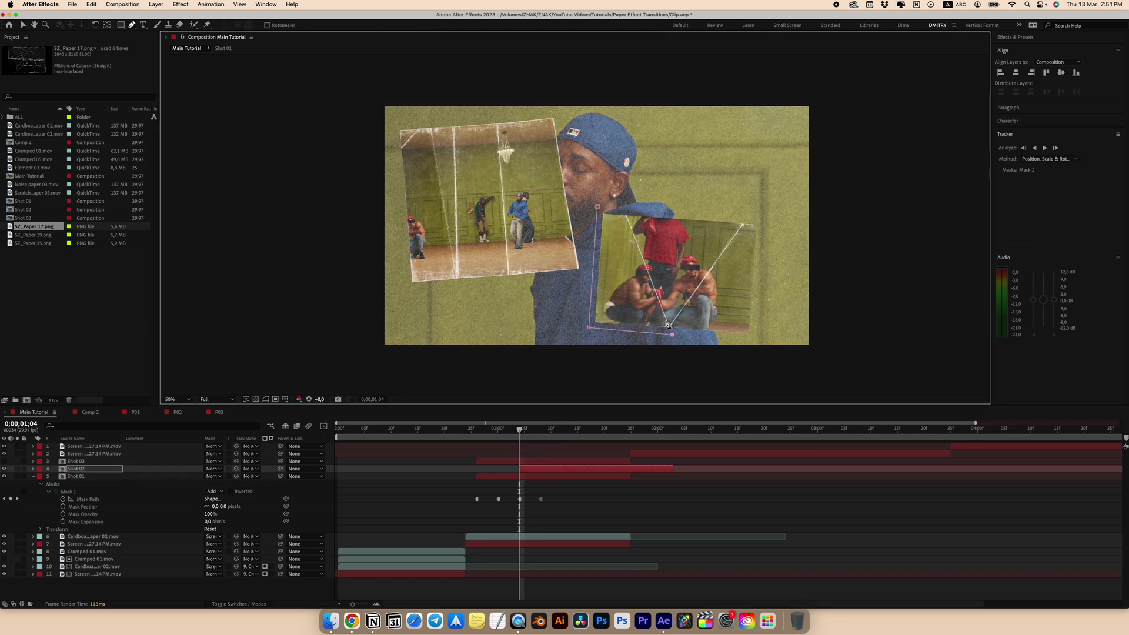
click(597, 206)
Keyframe Shot 02's mask path at 0;00;01;04 and, four frames on, extend the mask's right edge to the second diagonal fold
click(365, 469)
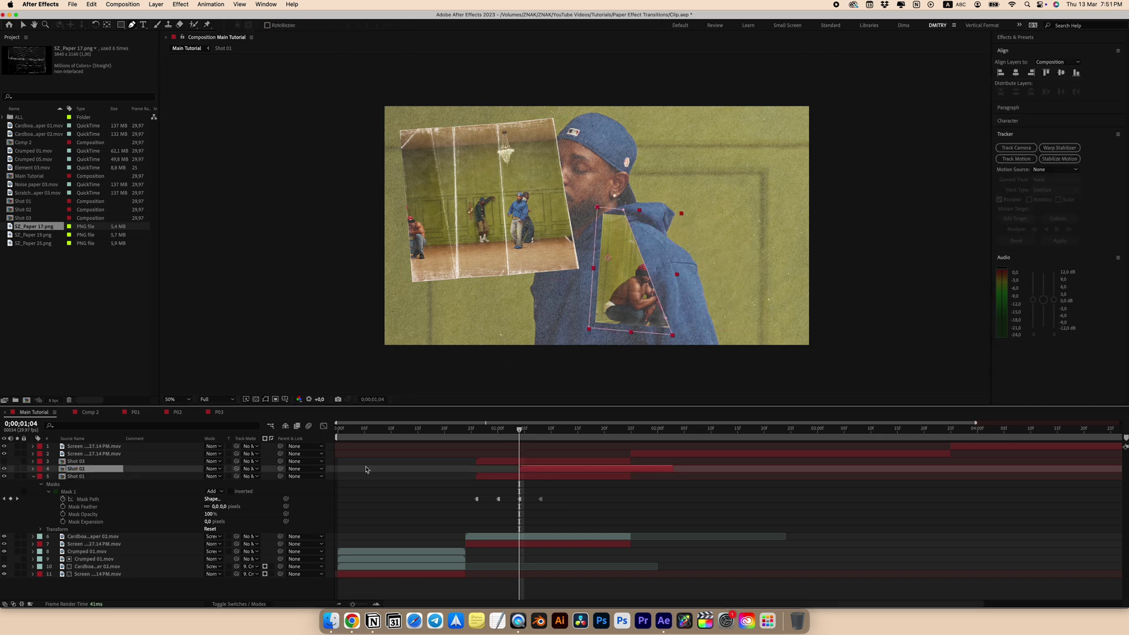
key(m)
click(63, 484)
key(Page_Down)
key(Page_Down)
key(Page_Down)
key(Page_Down)
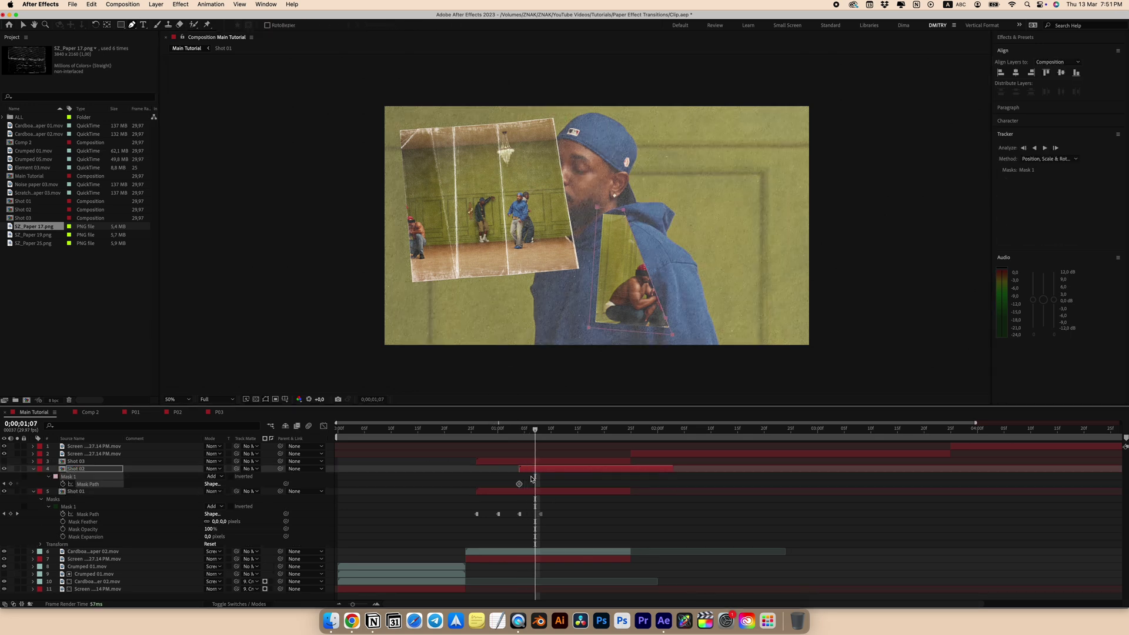
key(v)
drag(626, 211, 755, 210)
drag(677, 329, 658, 333)
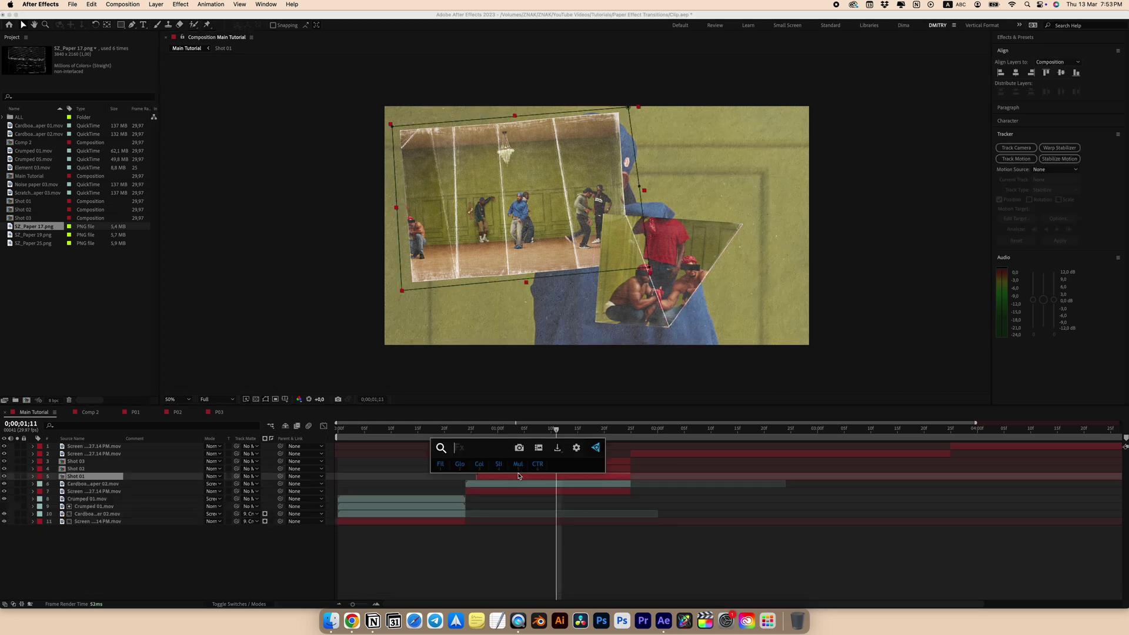
Apply Drop Shadow to Shot 01 with opacity 60%, distance 0 and softness 75
text(drop)
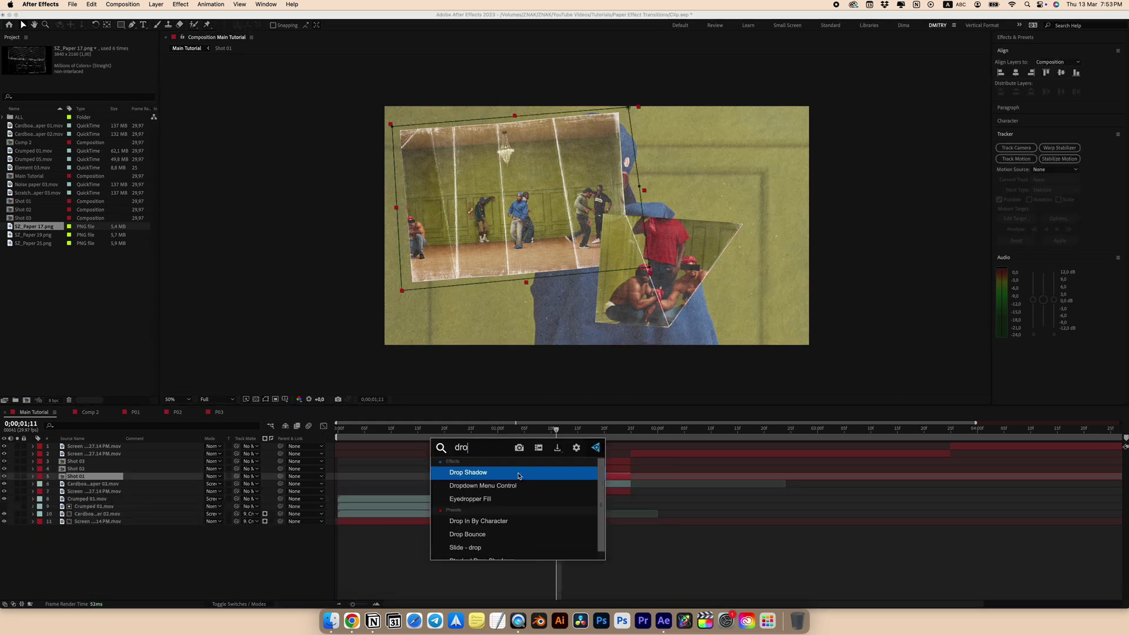
key(Return)
drag(87, 104, 119, 111)
text(60)
key(Return)
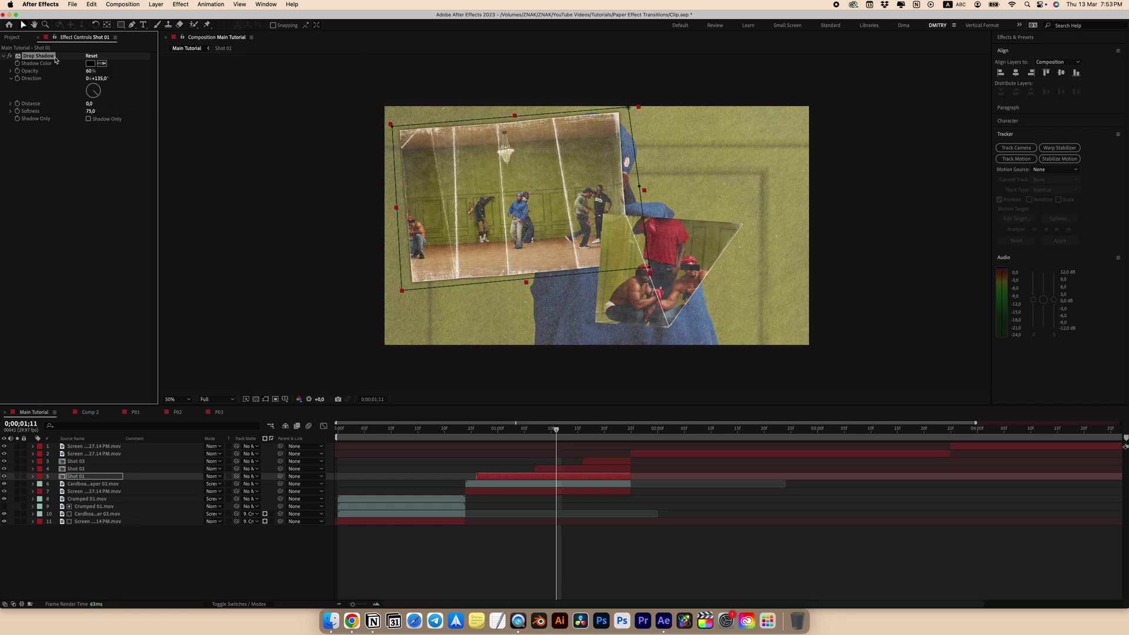
Copy Shot 01's Drop Shadow onto Shot 02 and Shot 03, save the project and scrub to 0;00;01;20
click(553, 469)
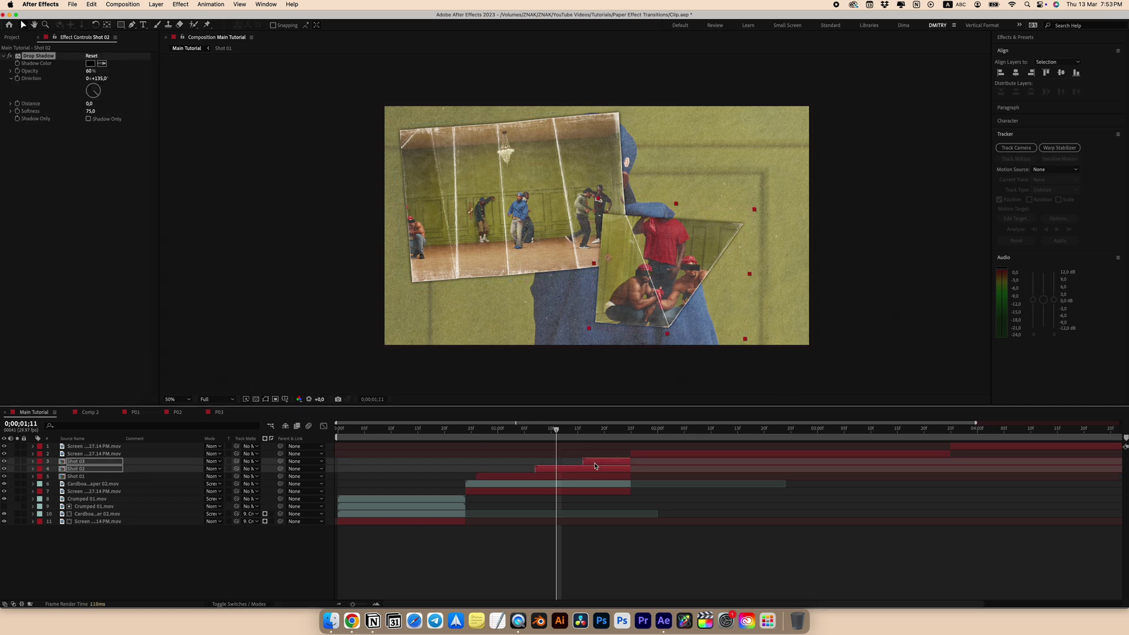
key(super+s)
drag(556, 434, 606, 437)
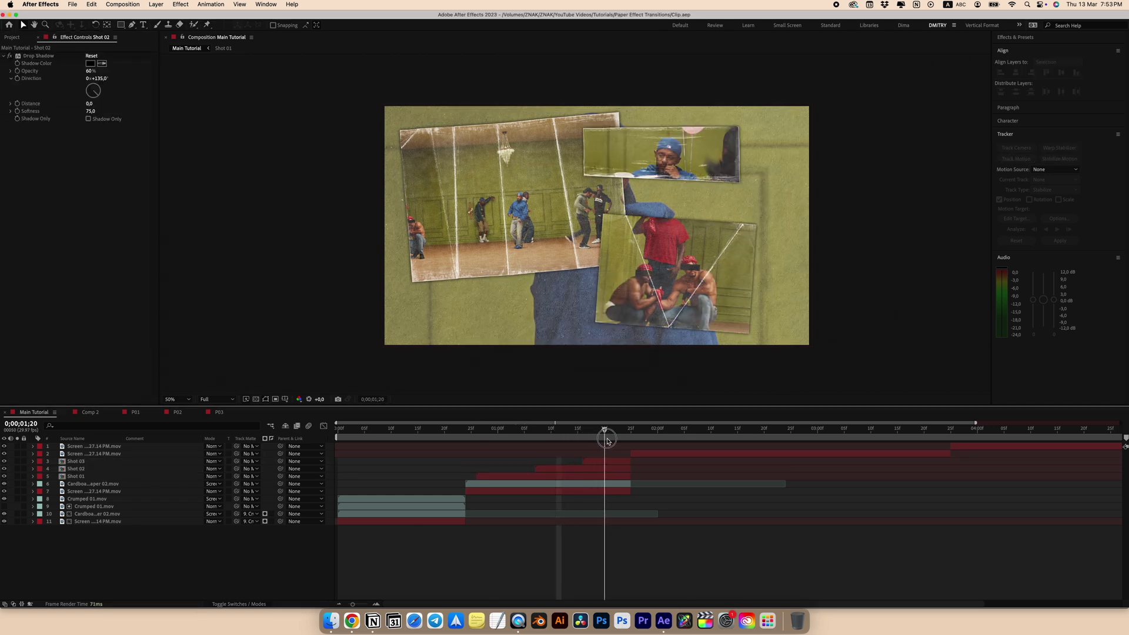
Create an adjustment layer and place it directly below Shot 01 in the layer stack
right_click(182, 544)
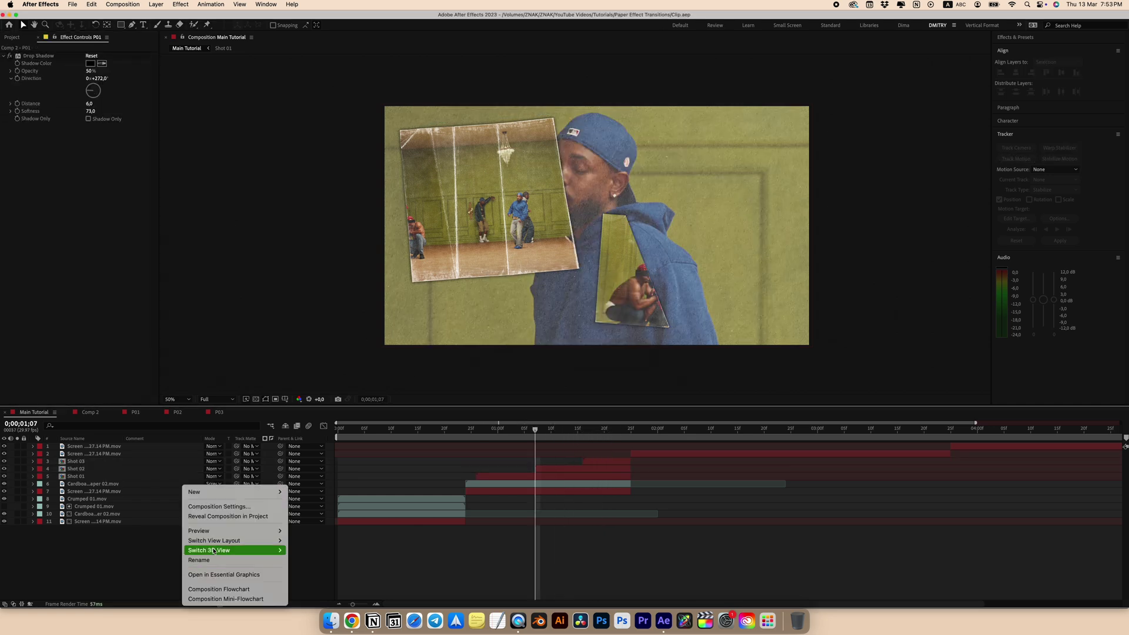
mouse_move(203, 492)
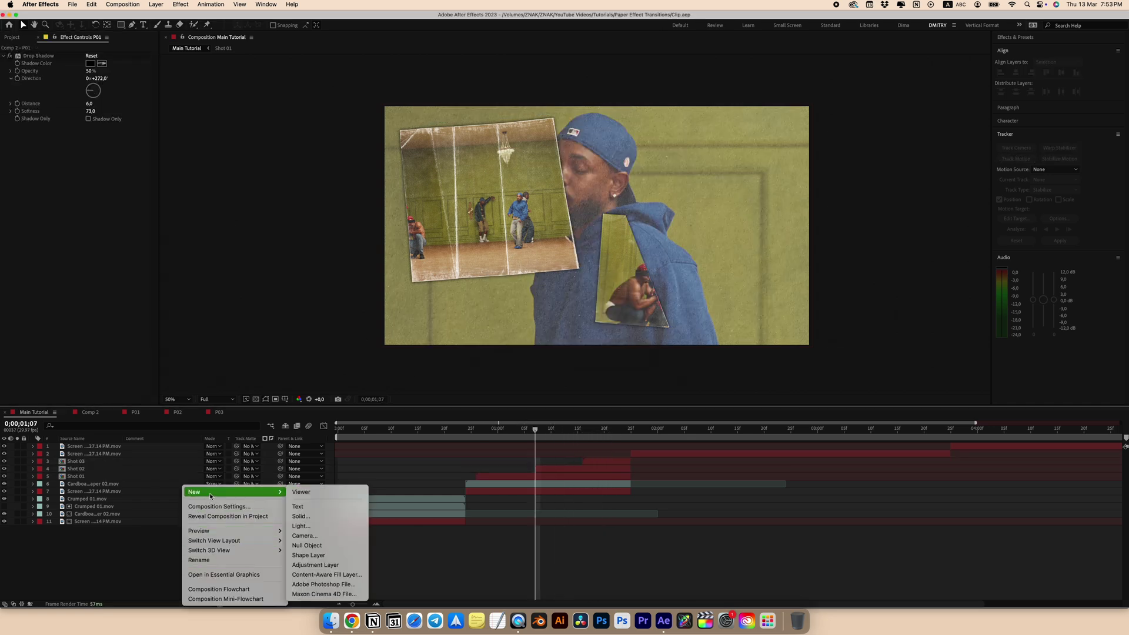
click(327, 563)
drag(80, 448, 81, 492)
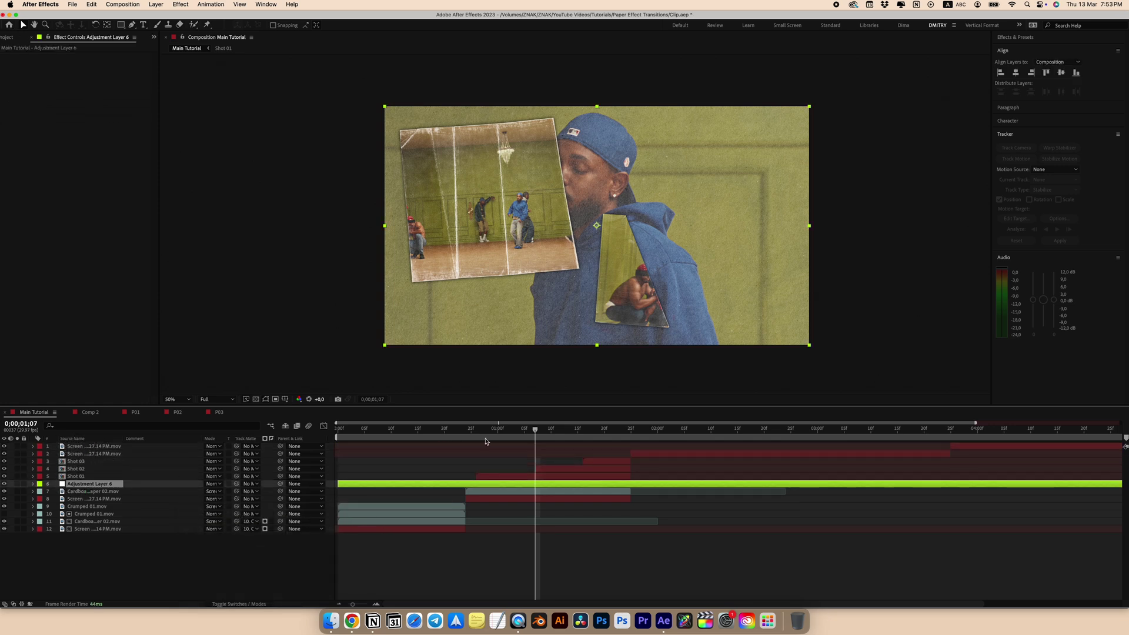
Apply Exposure to the adjustment layer and keyframe its Exposure from 0 at 0;00;00;24 to a brighter value at 0;00;01;23
key(ctrl+space)
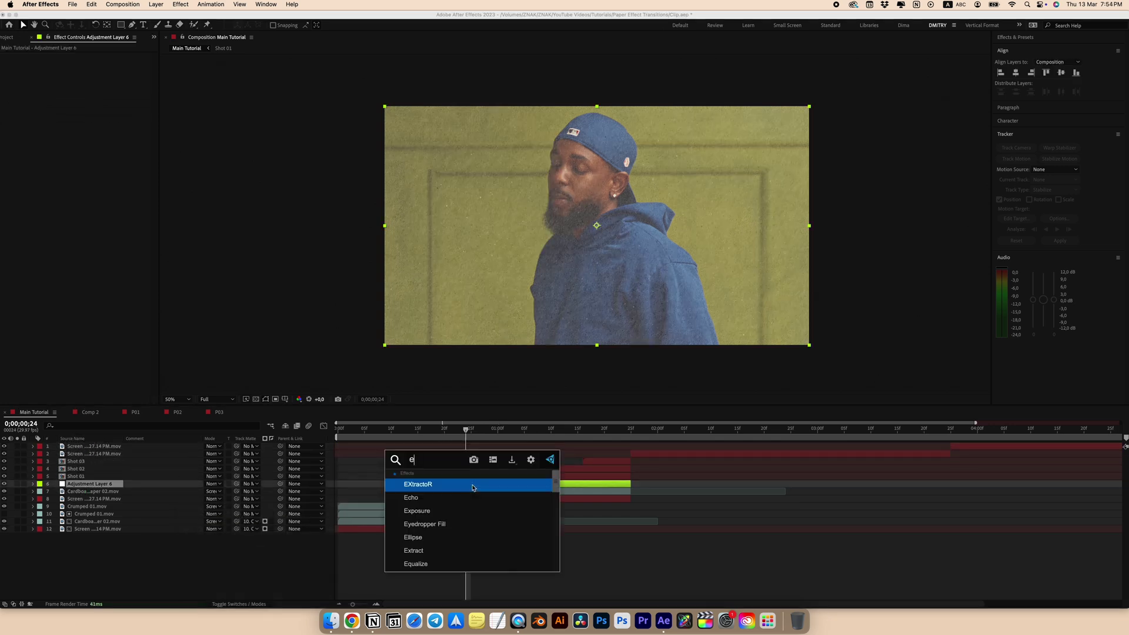
text(exp)
click(473, 487)
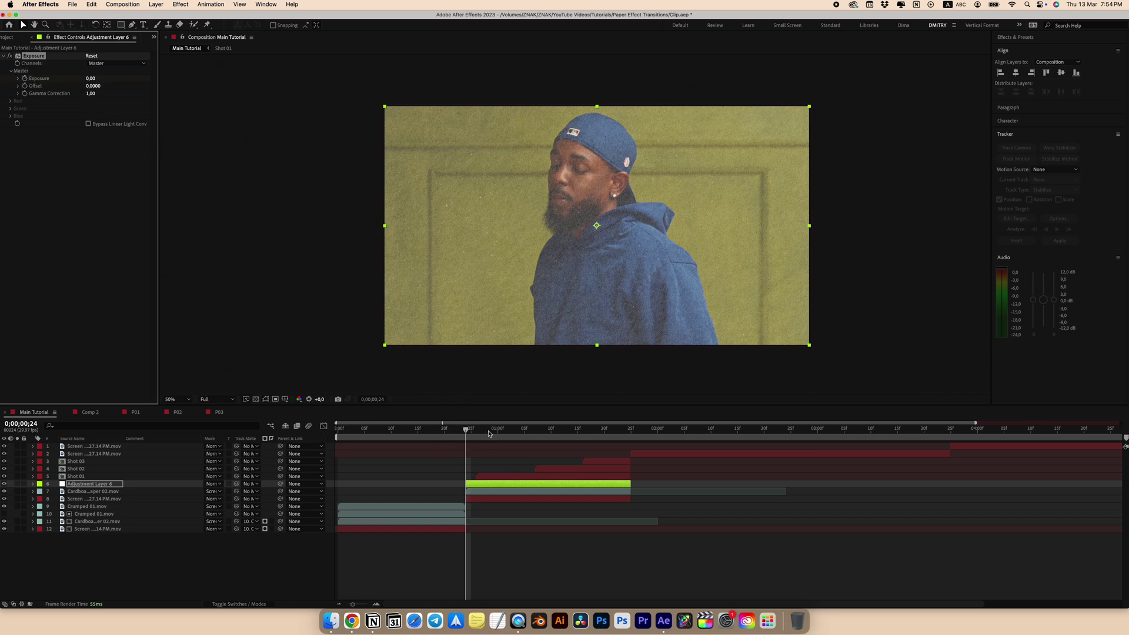
key(u)
drag(488, 434, 622, 438)
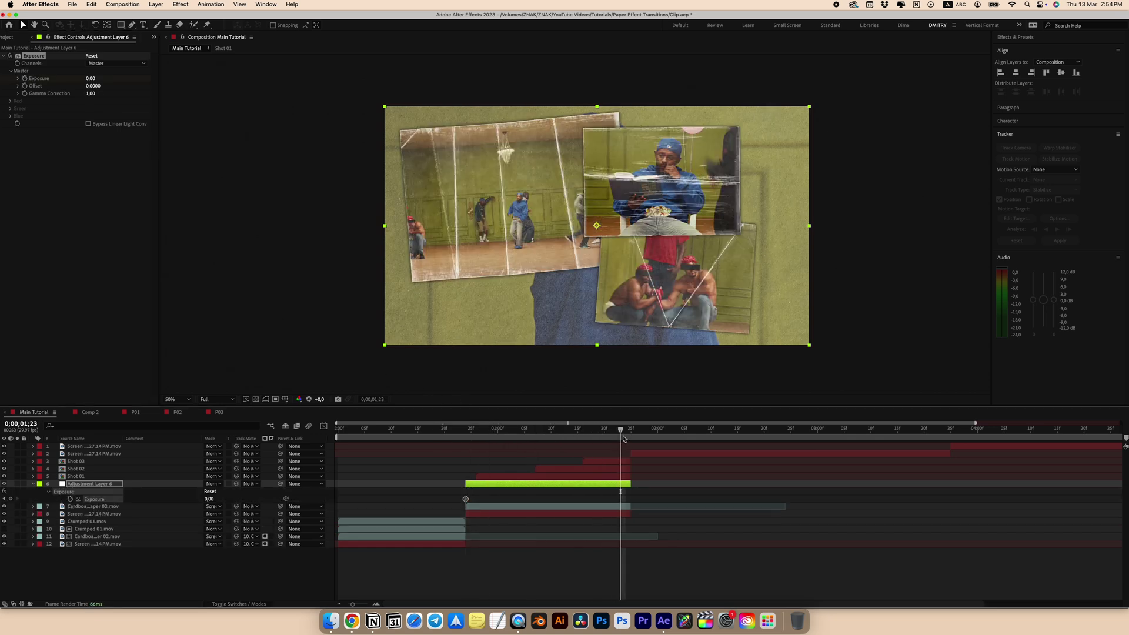
drag(91, 78, 92, 78)
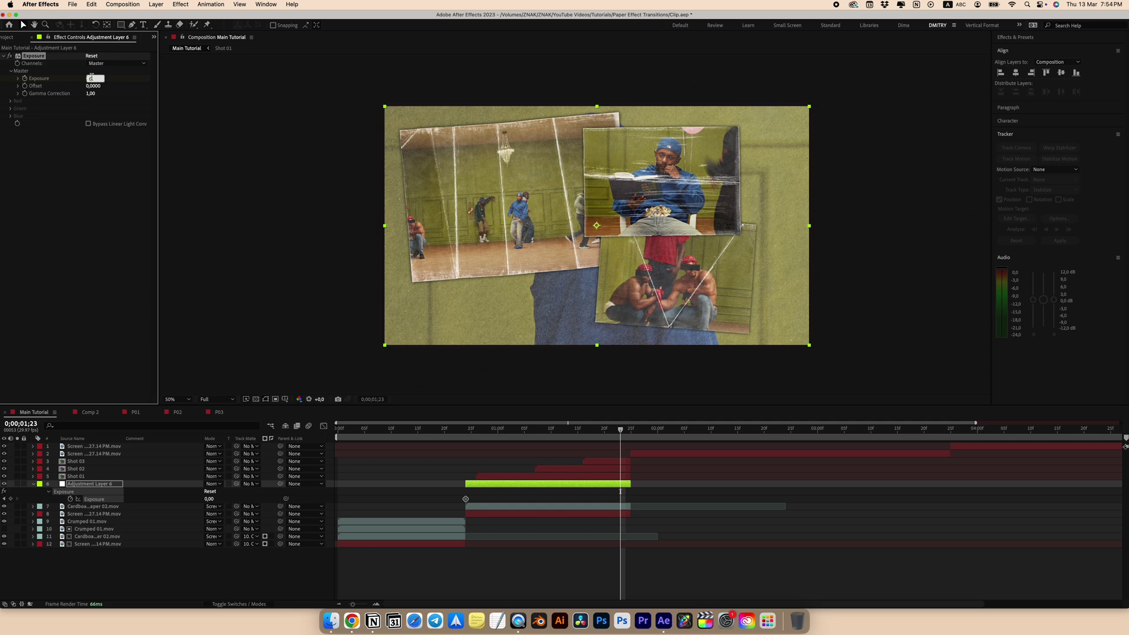
Create another adjustment layer above Shot 03 and apply the Transform effect to it
right_click(122, 488)
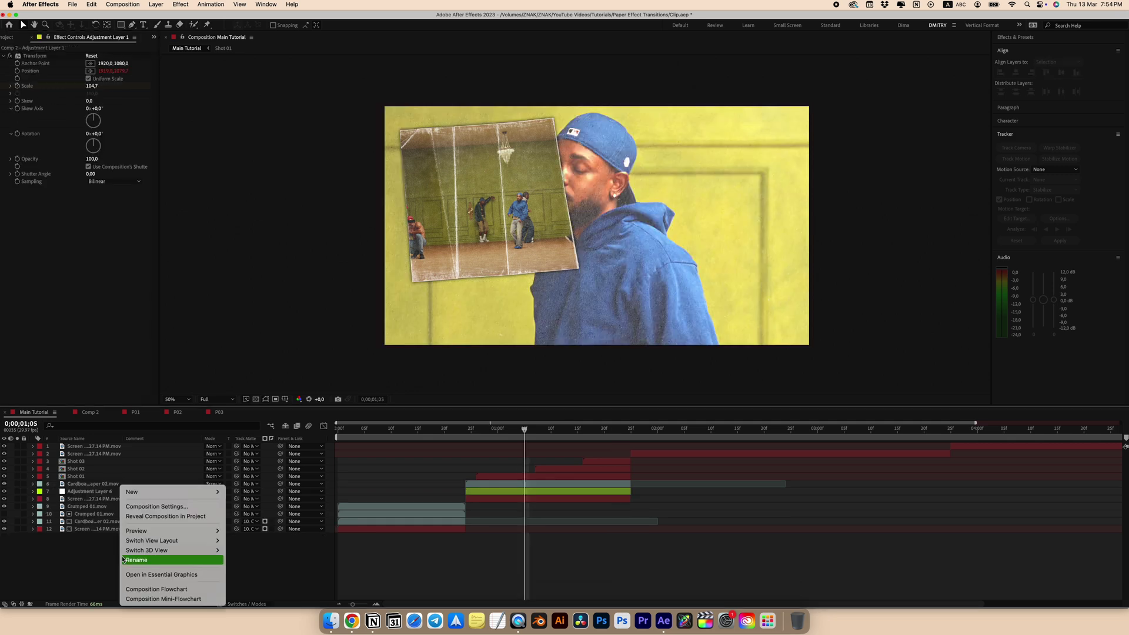
mouse_move(153, 492)
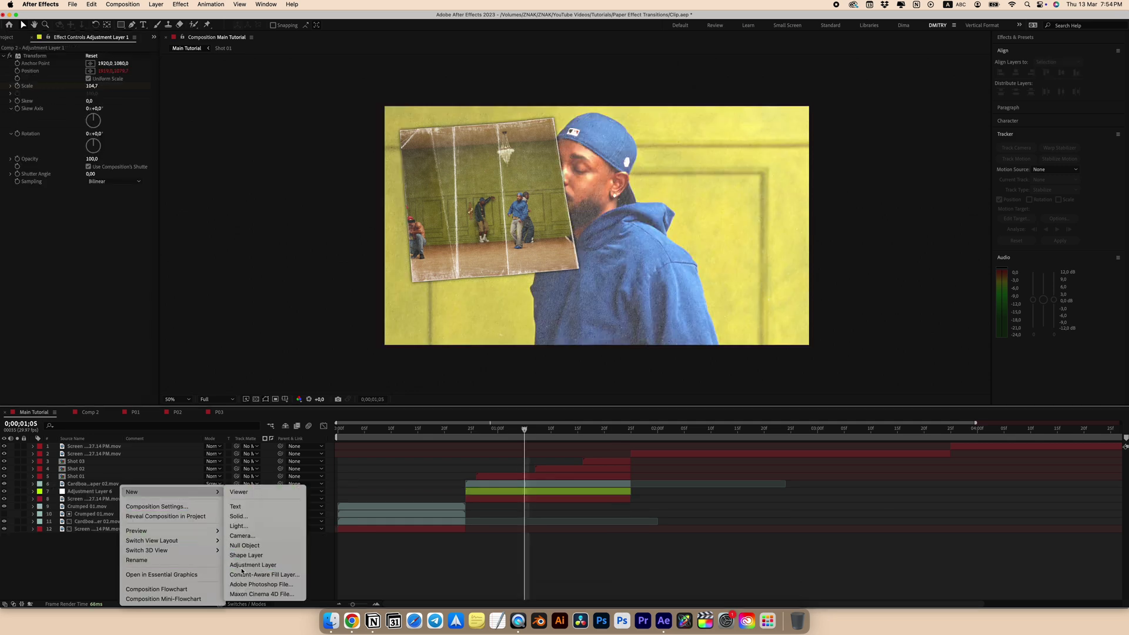
click(241, 566)
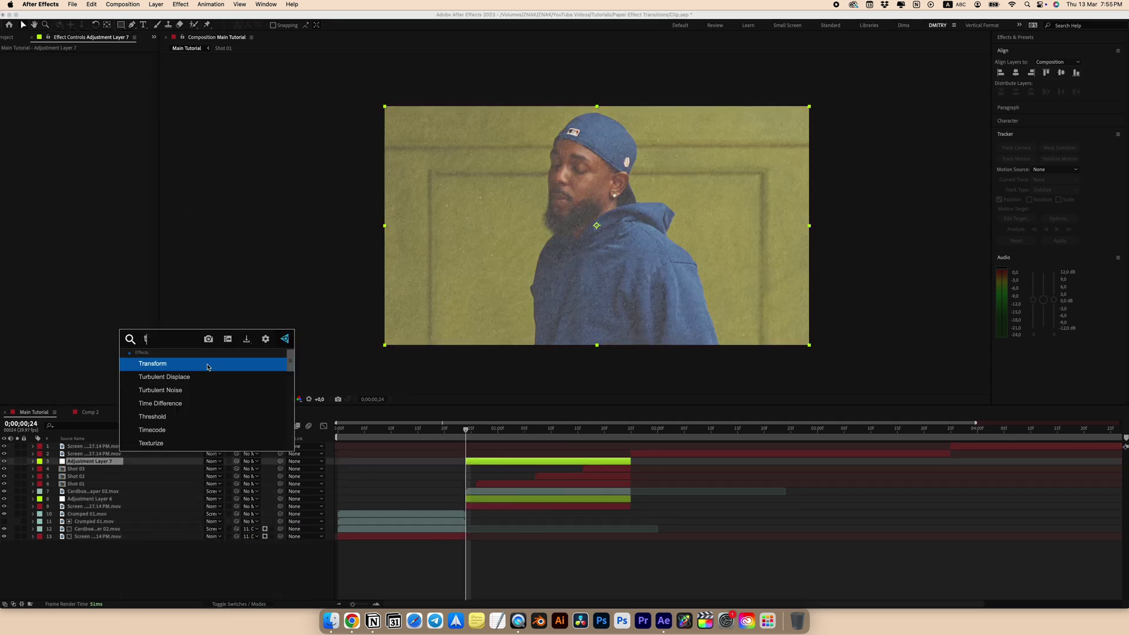
key(Return)
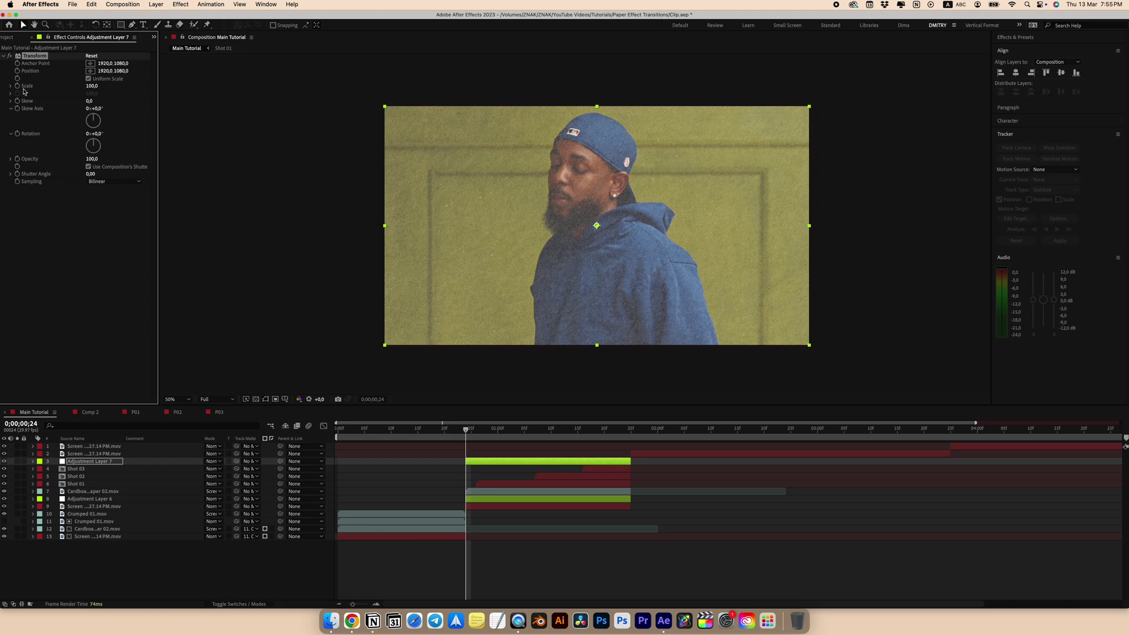
Keyframe the Transform effect's Scale from 100 at 0;00;00;24 to 105 at the adjustment layer's end, and save the project
key(u)
drag(466, 430, 621, 444)
click(94, 86)
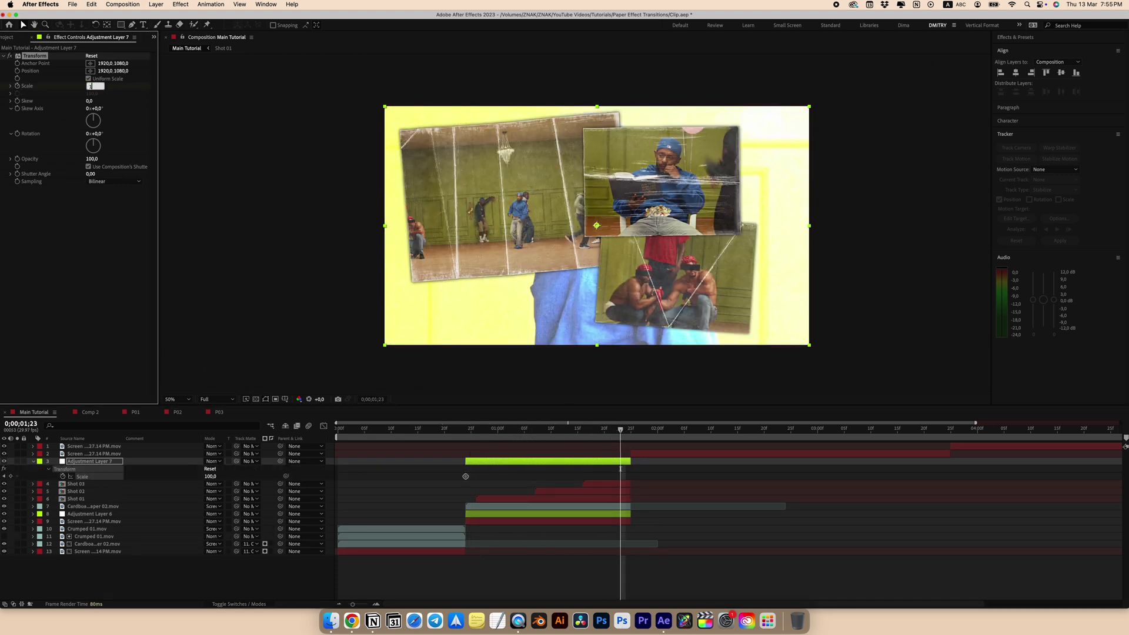
key(Return)
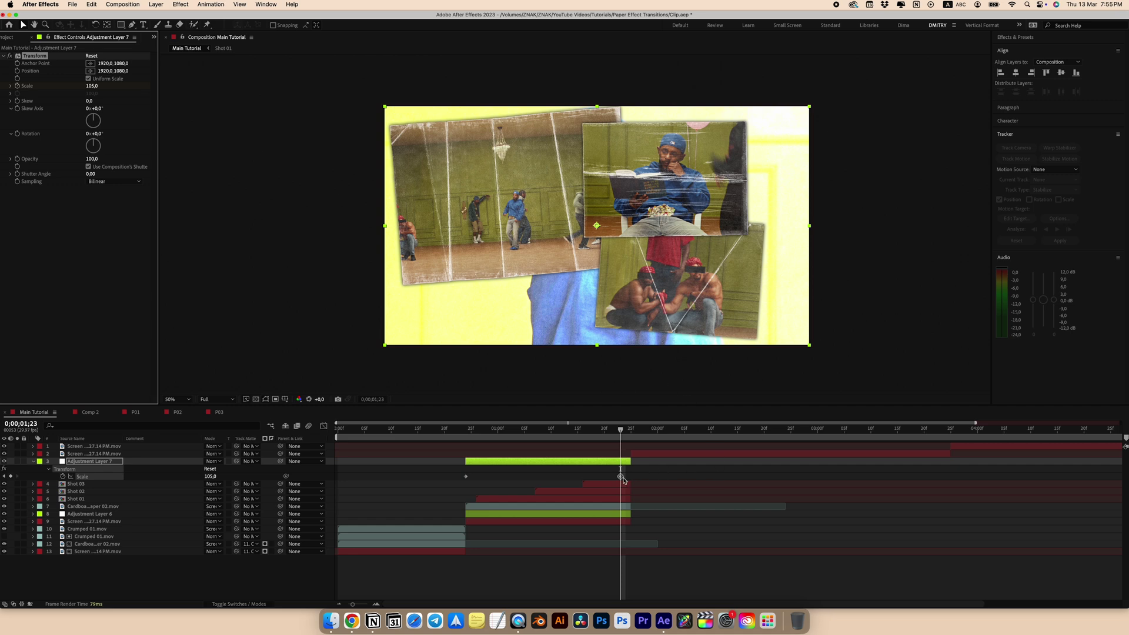
drag(620, 477, 631, 477)
key(super+s)
Add the expression wiggle(20,3) to the Transform effect's Position on Adjustment Layer 7
click(519, 429)
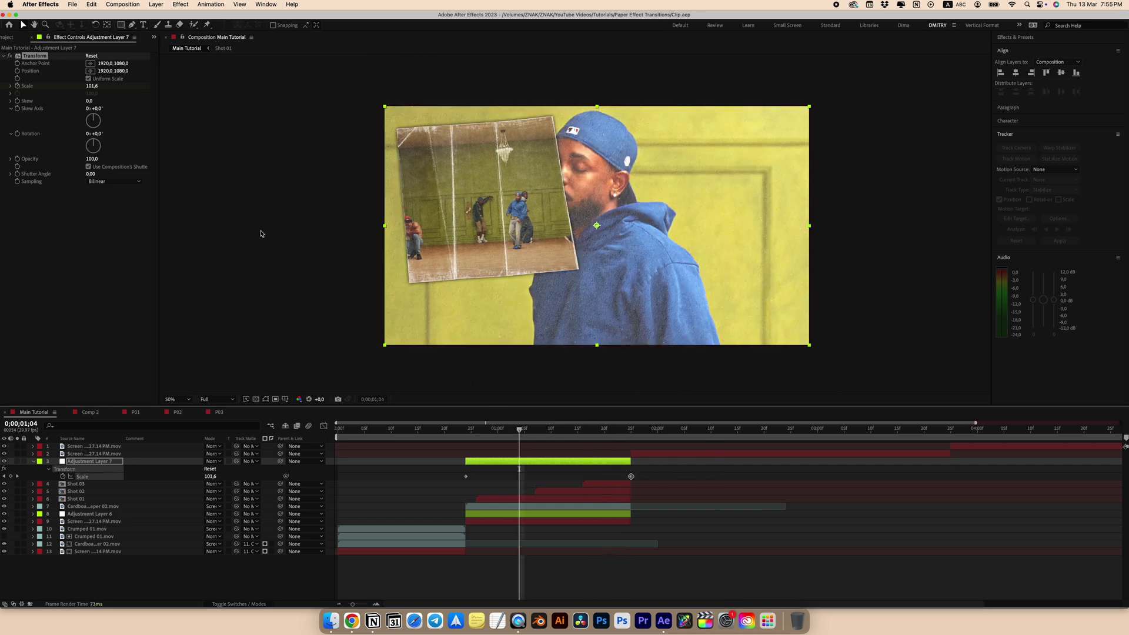
alt+click(19, 71)
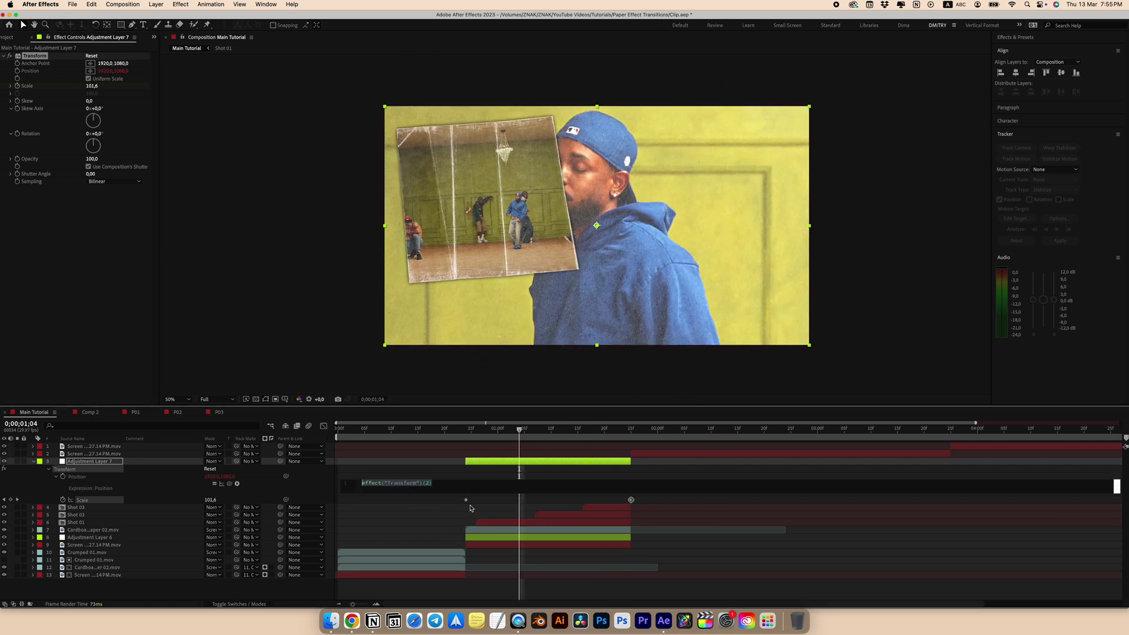
text(wiggle()20,)
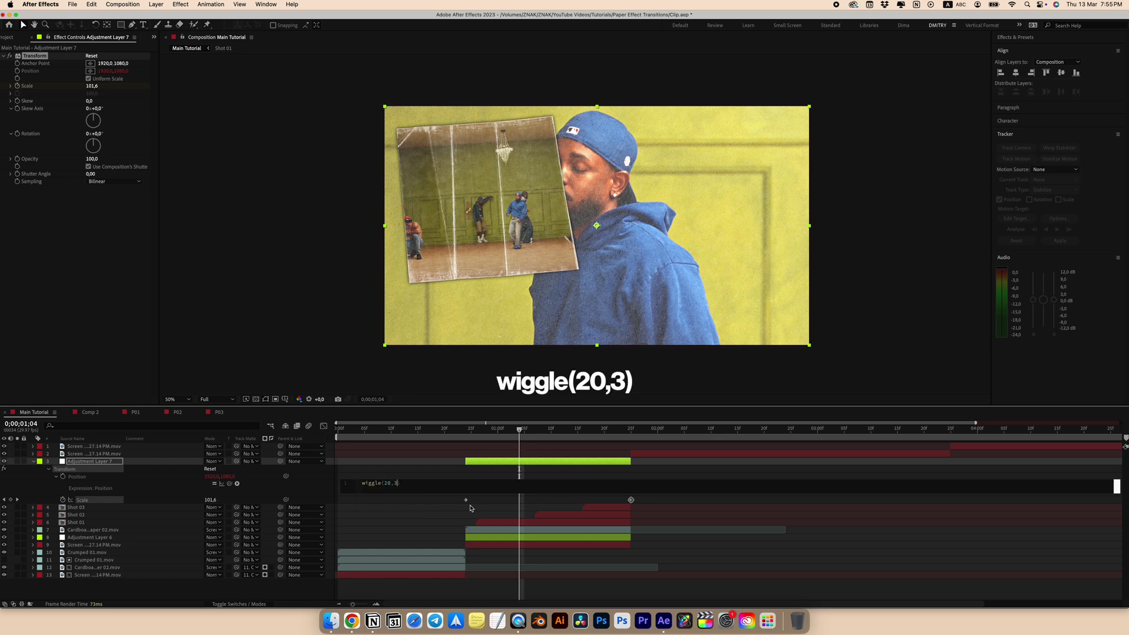
text(3)
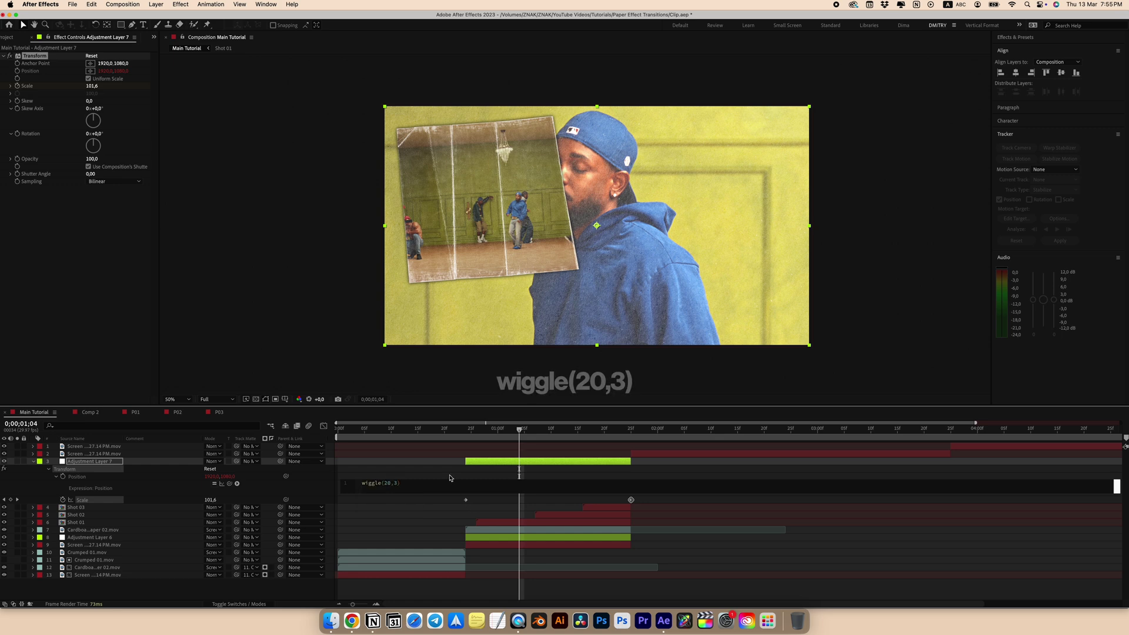
Create a new adjustment layer and place it directly above Adjustment Layer 7
click(219, 557)
right_click(219, 557)
mouse_move(247, 490)
click(347, 565)
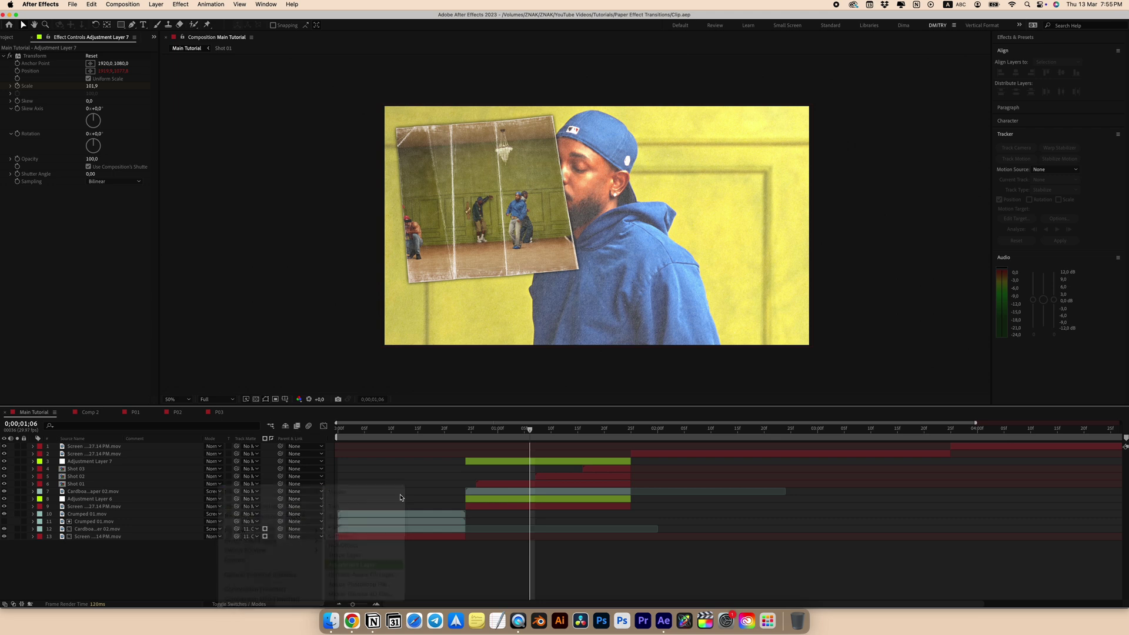
drag(90, 448, 88, 463)
Trim Adjustment Layer 8 to span two frames before and two frames after the cut at 0;00;00;24
drag(482, 435, 467, 438)
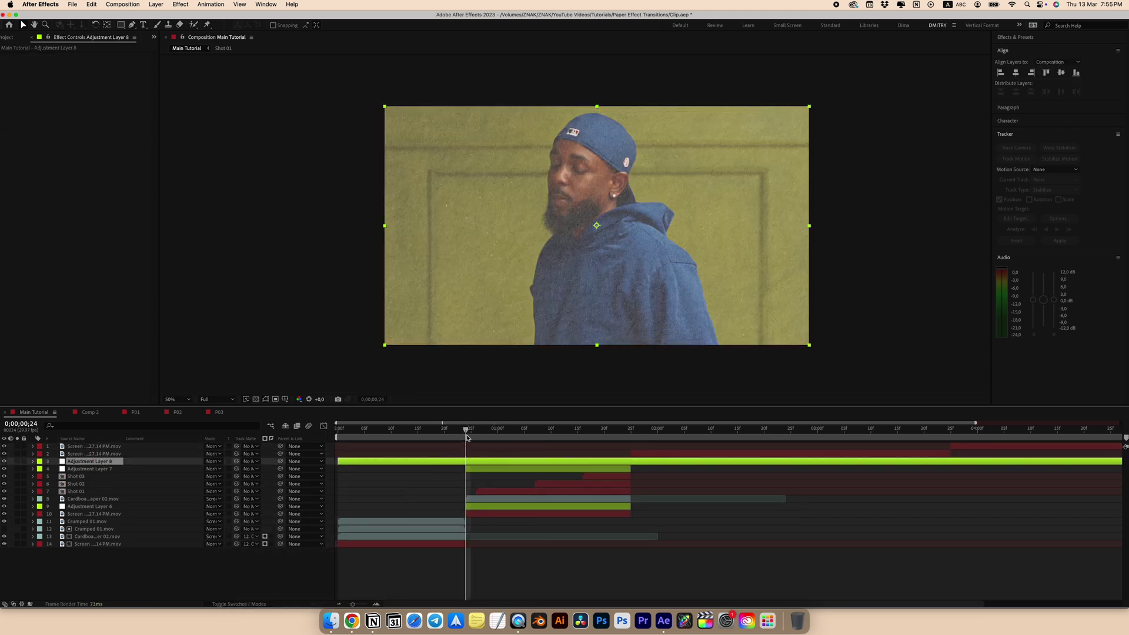
key(alt+bracketright)
key(super+Down)
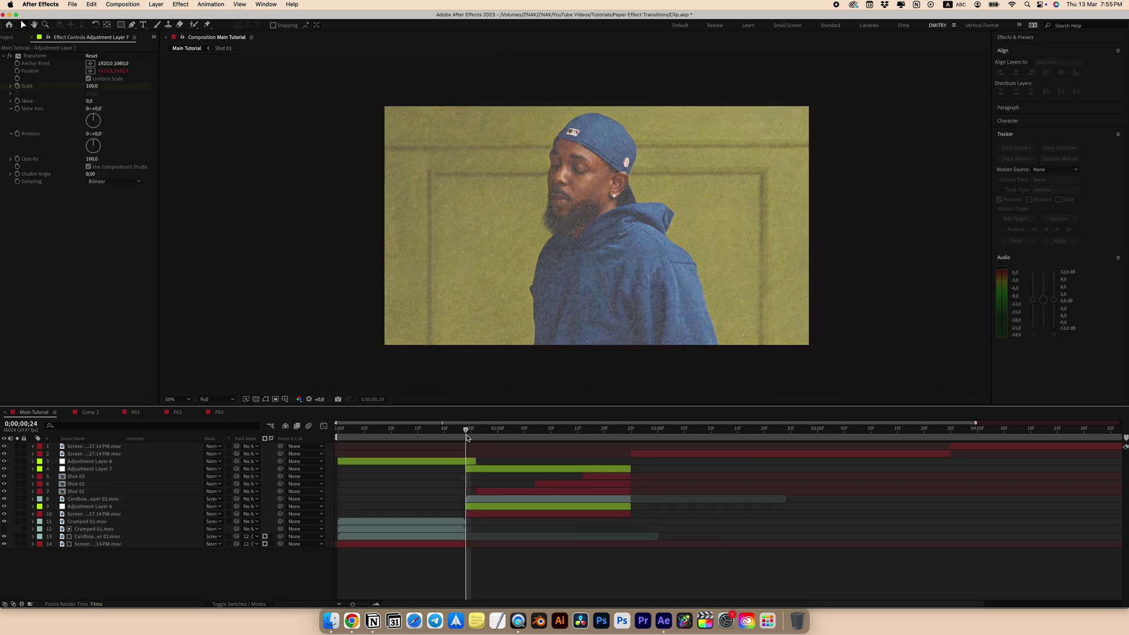
key(Page_Up)
key(Page_Up)
click(451, 462)
key(super+shift+d)
click(442, 469)
key(Delete)
key(Page_Down)
key(Page_Down)
Apply Exposure to Adjustment Layer 8 and keyframe its Exposure at 2 on the cut at 0;00;00;24
click(464, 462)
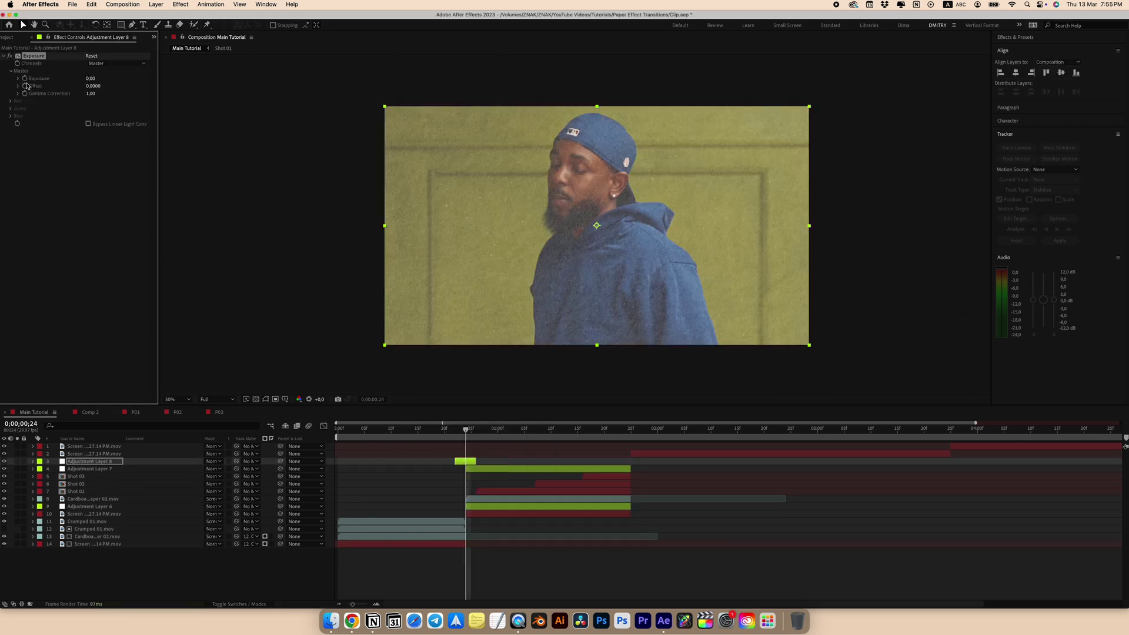
click(91, 78)
text(2)
key(Return)
click(23, 79)
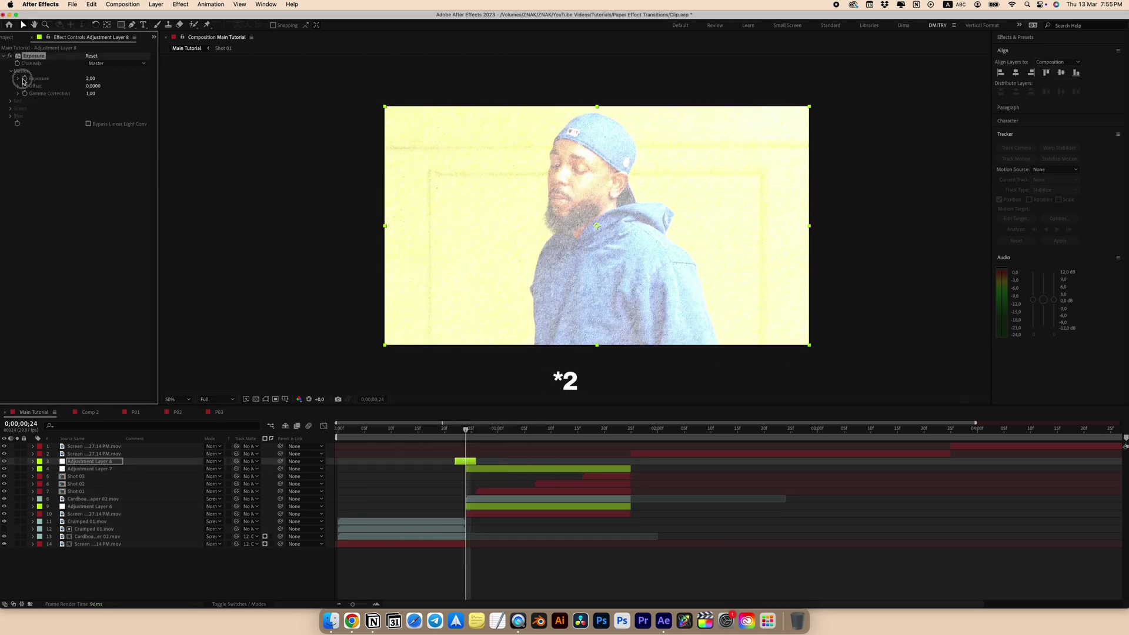
click(23, 78)
Keyframe Adjustment Layer 8's Exposure at 0 two frames before and two frames after the cut
key(Page_Up)
key(Page_Up)
click(90, 78)
text(0)
key(Return)
key(Page_Down)
key(Page_Down)
key(Page_Down)
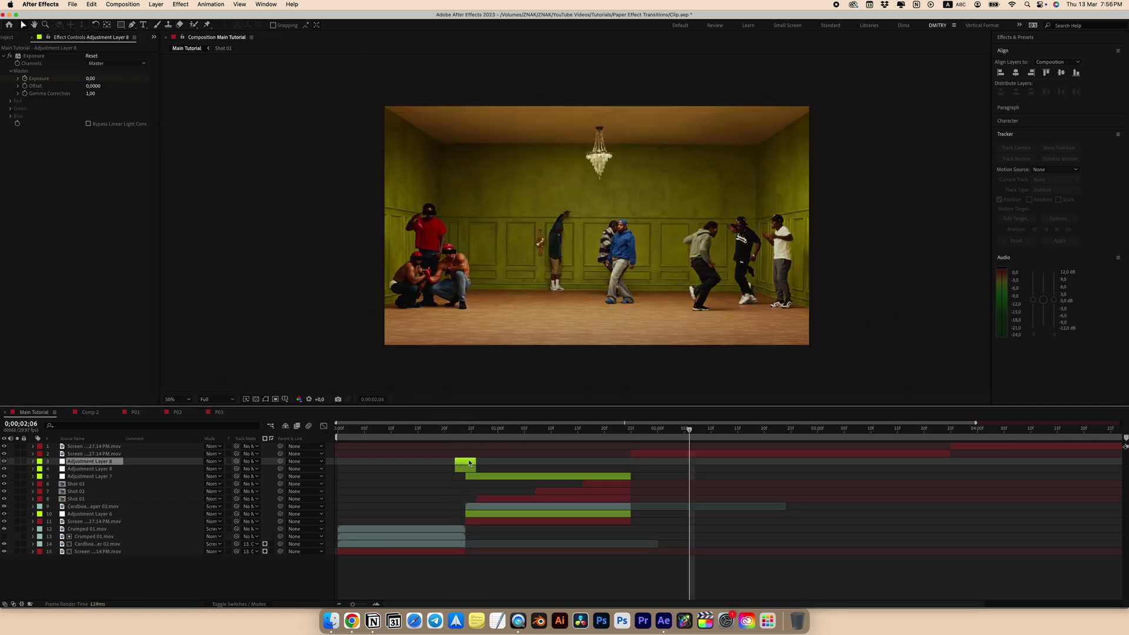
Move the duplicated flash layer above the second clip, center it on the cut at 0;00;01;25 and preview the transition
drag(90, 458, 90, 451)
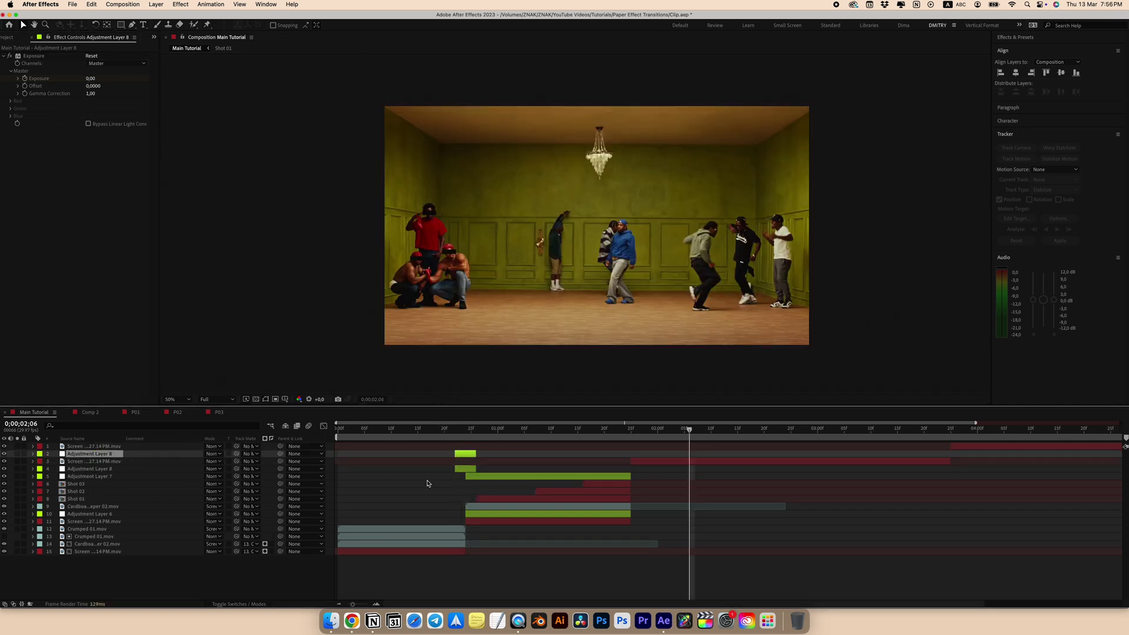
drag(473, 454, 632, 462)
click(407, 429)
key(space)
key(space)
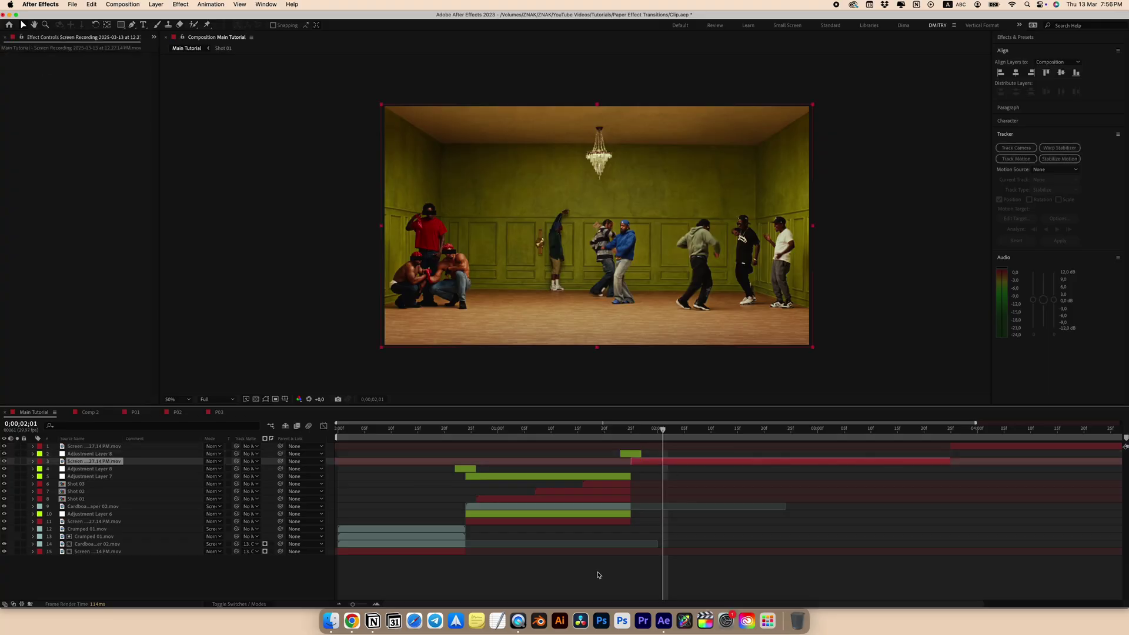
Add an adjustment layer directly above the second video clip and trim it to that clip's span
right_click(598, 485)
click(753, 562)
click(647, 438)
key(super+shift+d)
drag(647, 438, 950, 441)
click(614, 469)
key(Delete)
click(955, 463)
key(super+shift+d)
key(Delete)
Apply Echo to Adjustment Layer 9 and set its Echo Time to -0,050 seconds
key(ctrl+space)
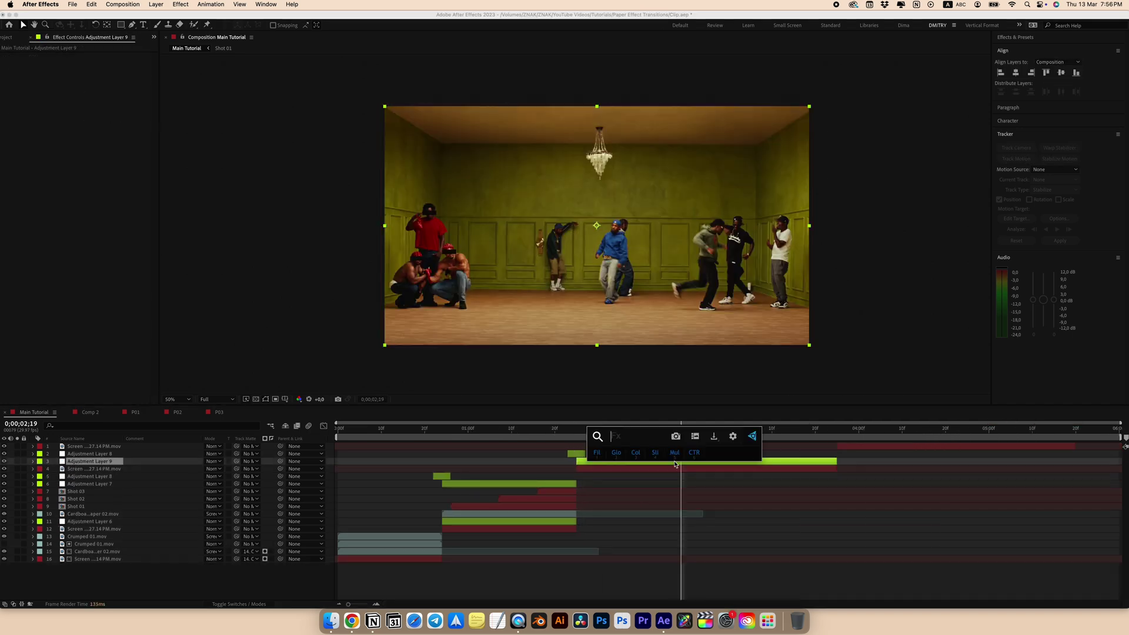
text(echo)
key(Return)
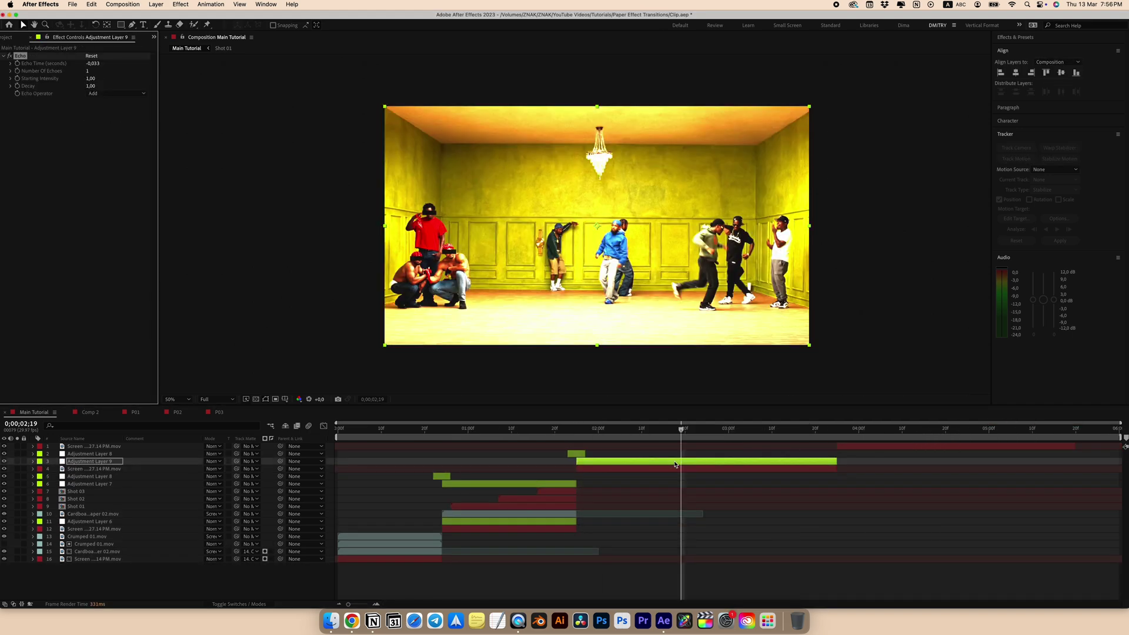
click(95, 64)
text(-0,050)
key(Return)
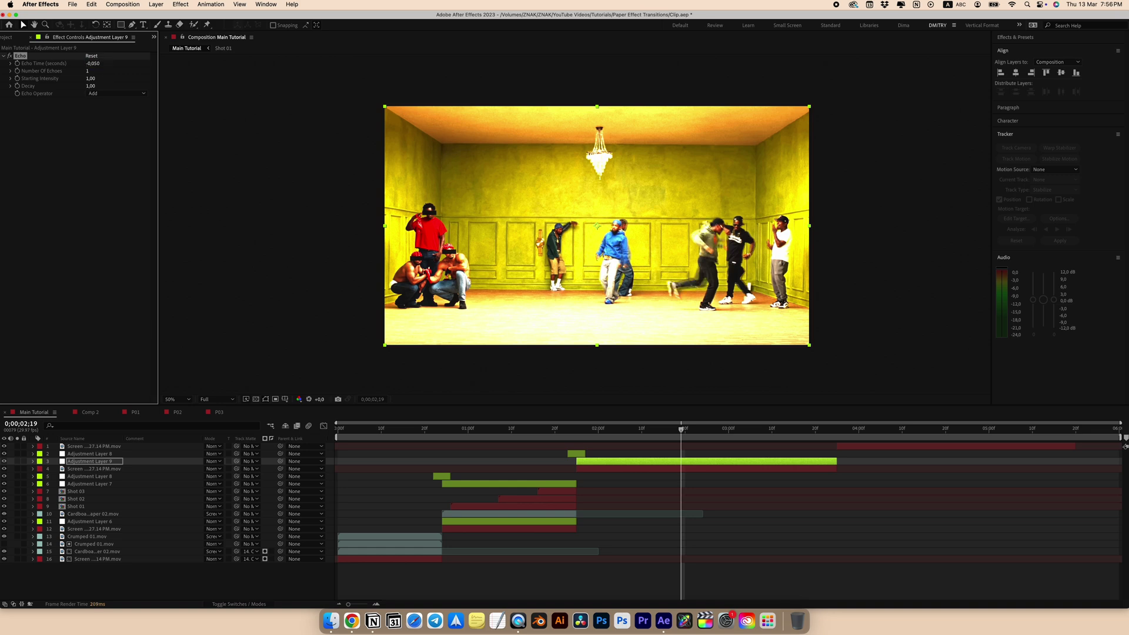
Set the Echo to 30 echoes with a Decay of 0,50 and the Composite In Back operator
click(92, 85)
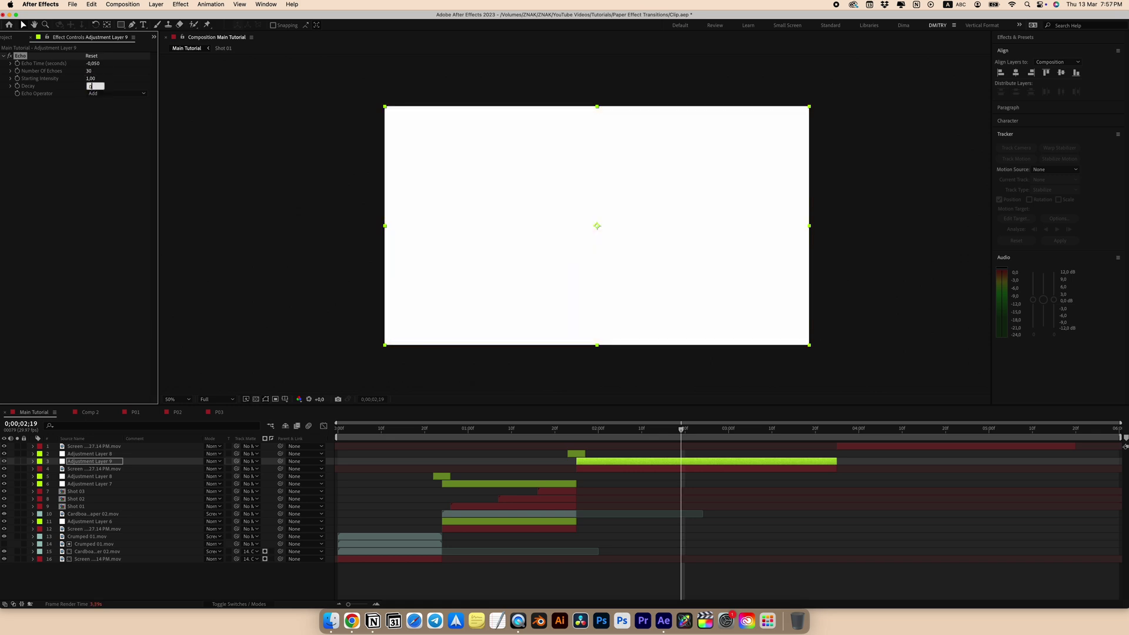
key(Return)
click(106, 94)
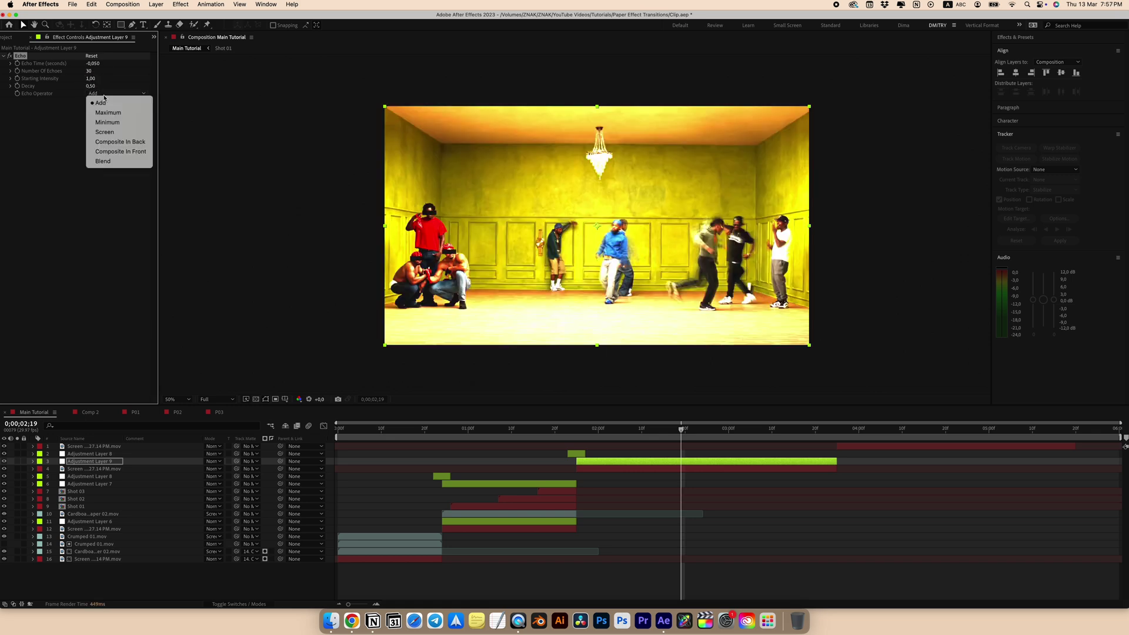
click(120, 142)
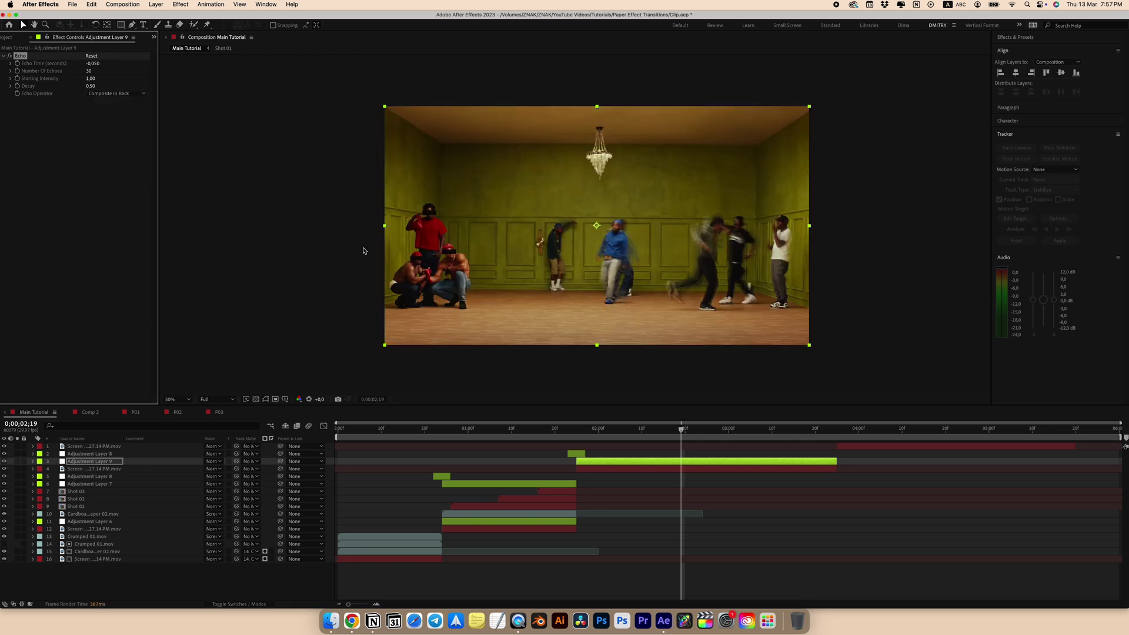
Apply Deep Glow to Adjustment Layer 9 with a Radius of 200 and an Exposure of 0,5
key(ctrl+space)
text(dee)
click(54, 122)
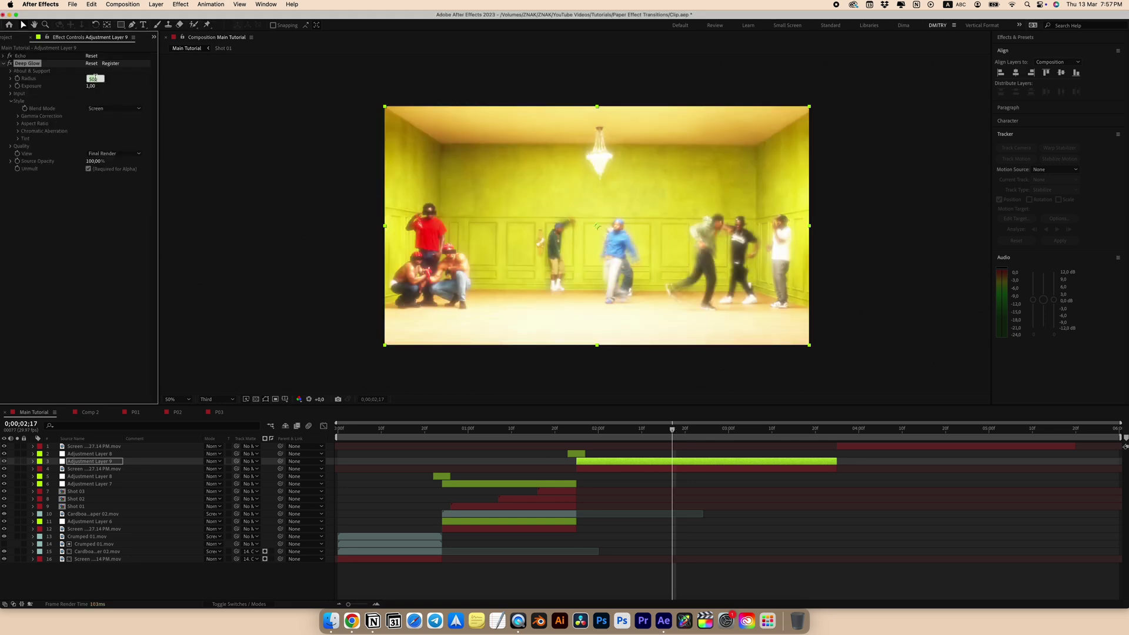
click(92, 79)
text(200)
key(Return)
text(0)
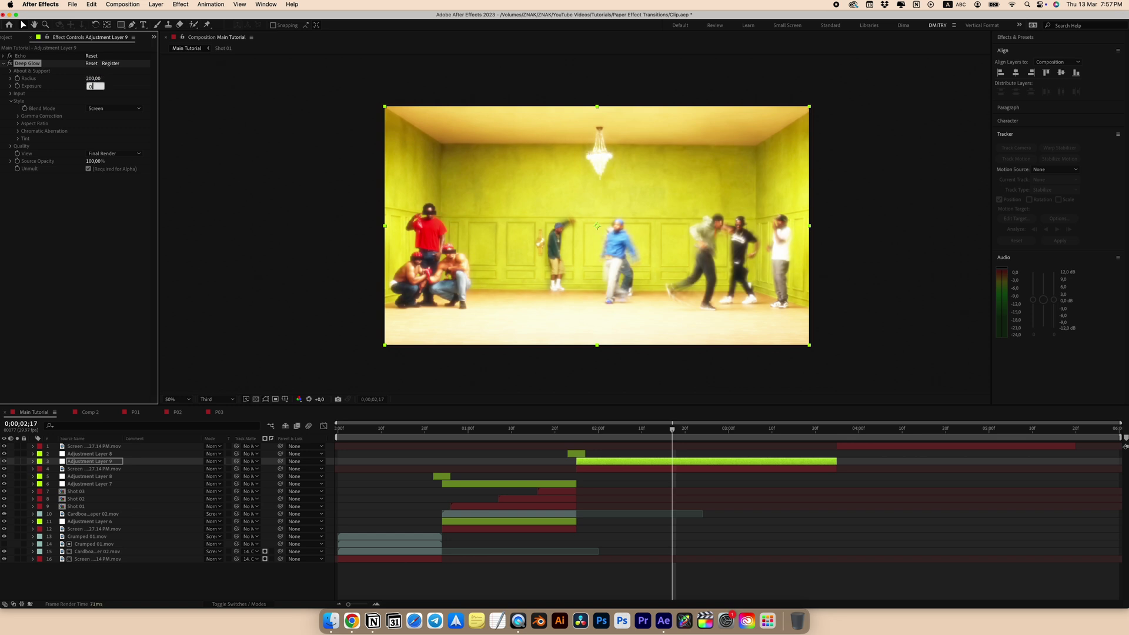
text(,5)
key(Return)
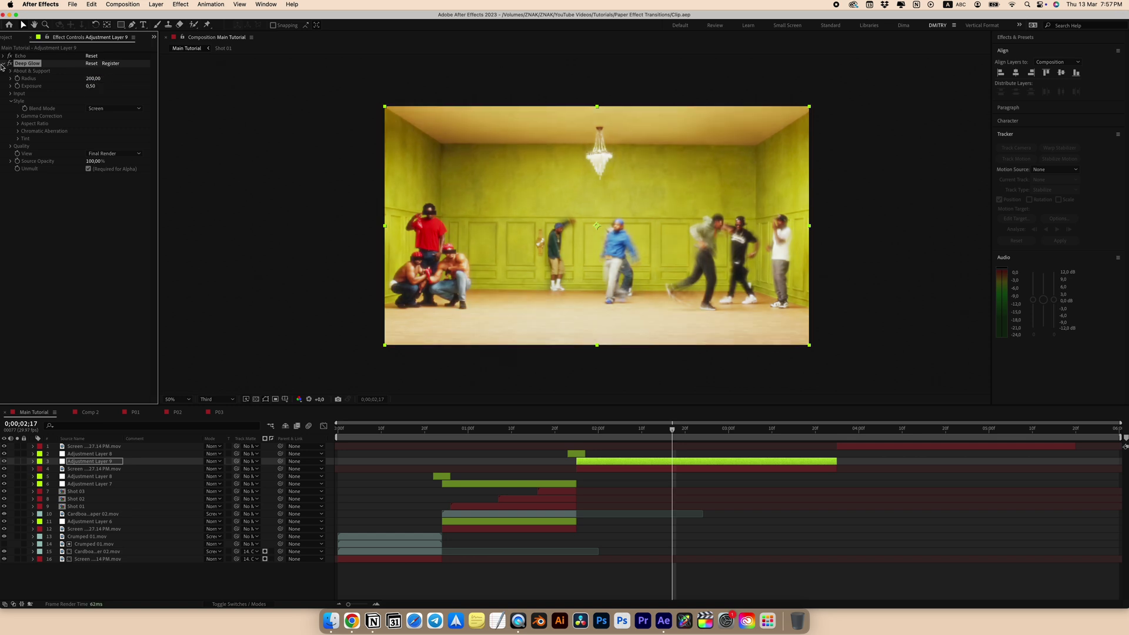
Place Element 03.mov above Adjustment Layer 9 from the clip's start and stretch its hand-drawn frame out to the picture edges
click(7, 37)
drag(33, 168, 582, 461)
click(625, 428)
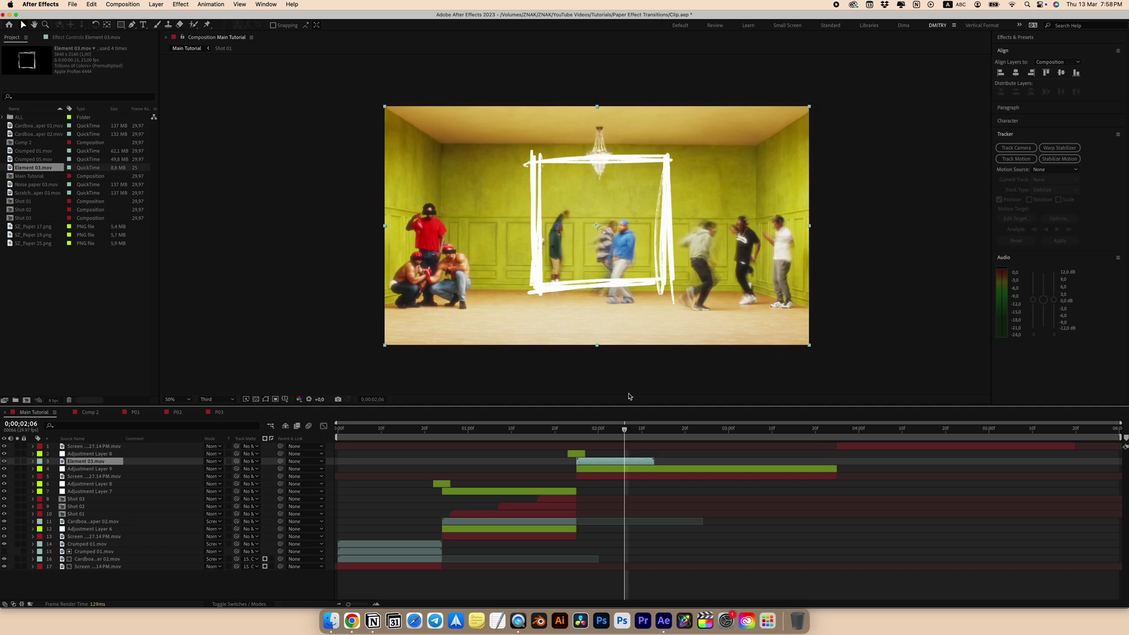
drag(810, 226, 1085, 227)
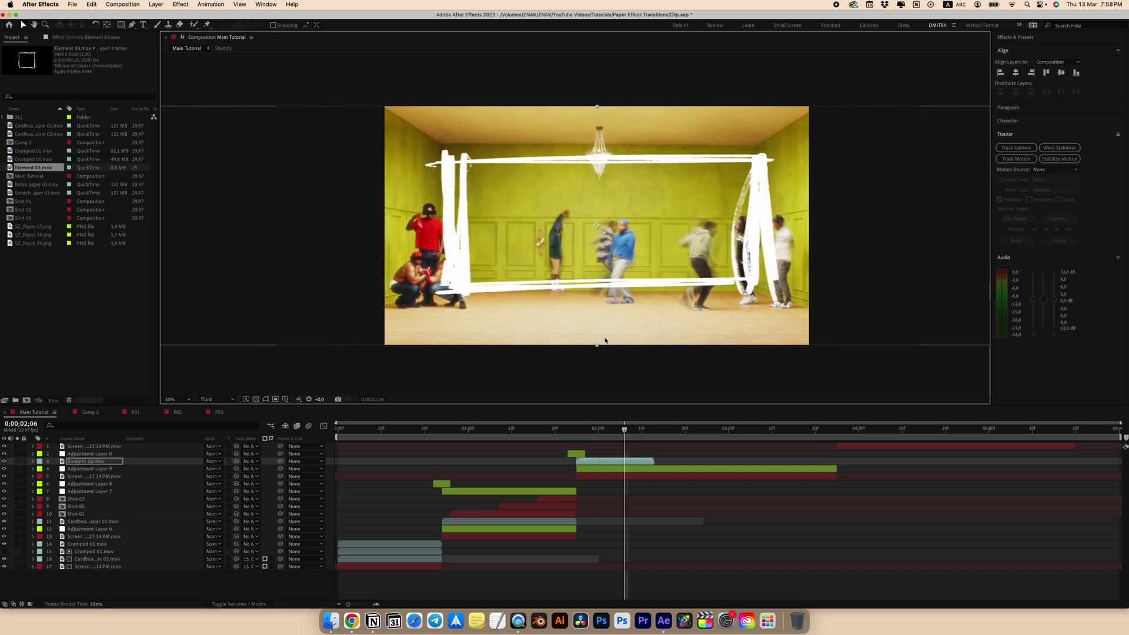
drag(598, 344, 602, 403)
scroll(446, 218, down, 2)
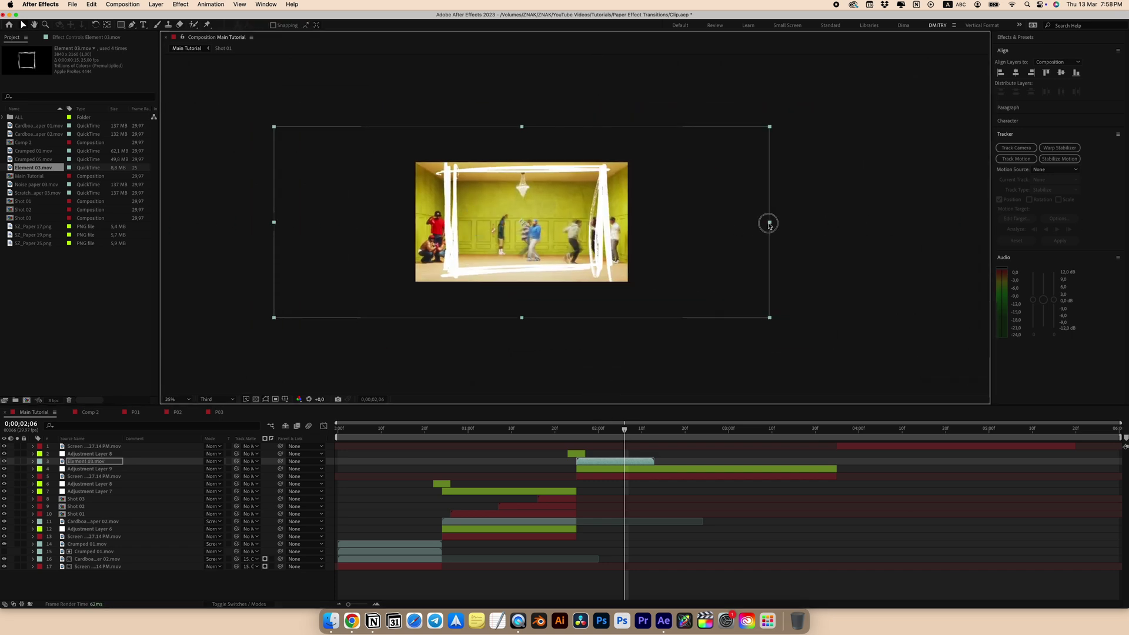
Apply Roughen Edges to Element 03.mov with Border 9,10, Edge Sharpness 5,70 and Scale 204
key(ctrl+space)
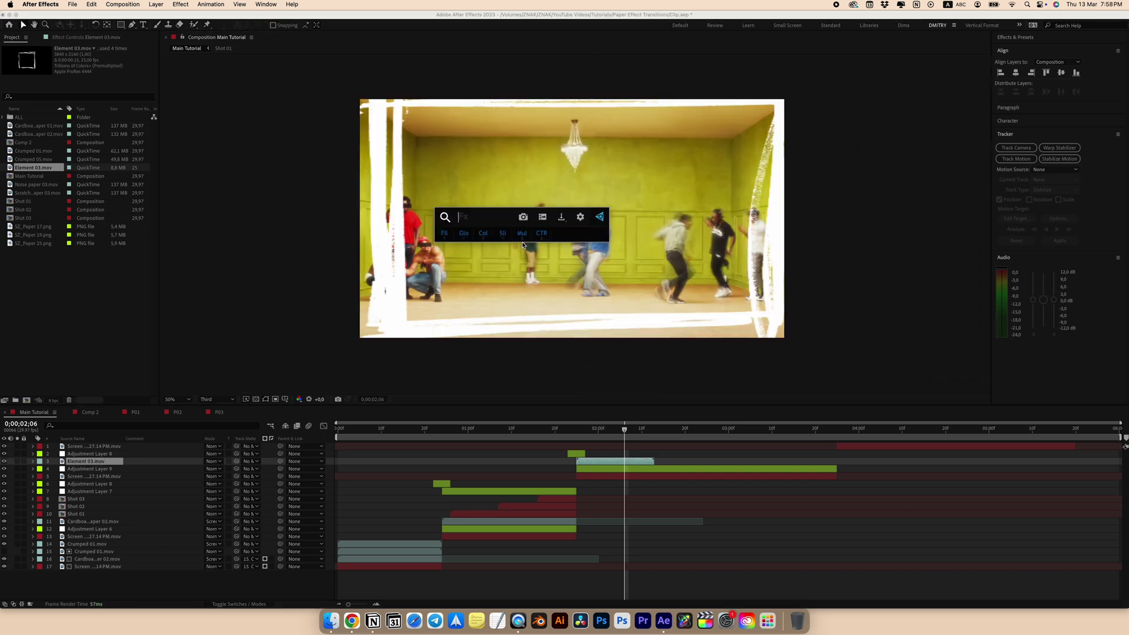
text(rou)
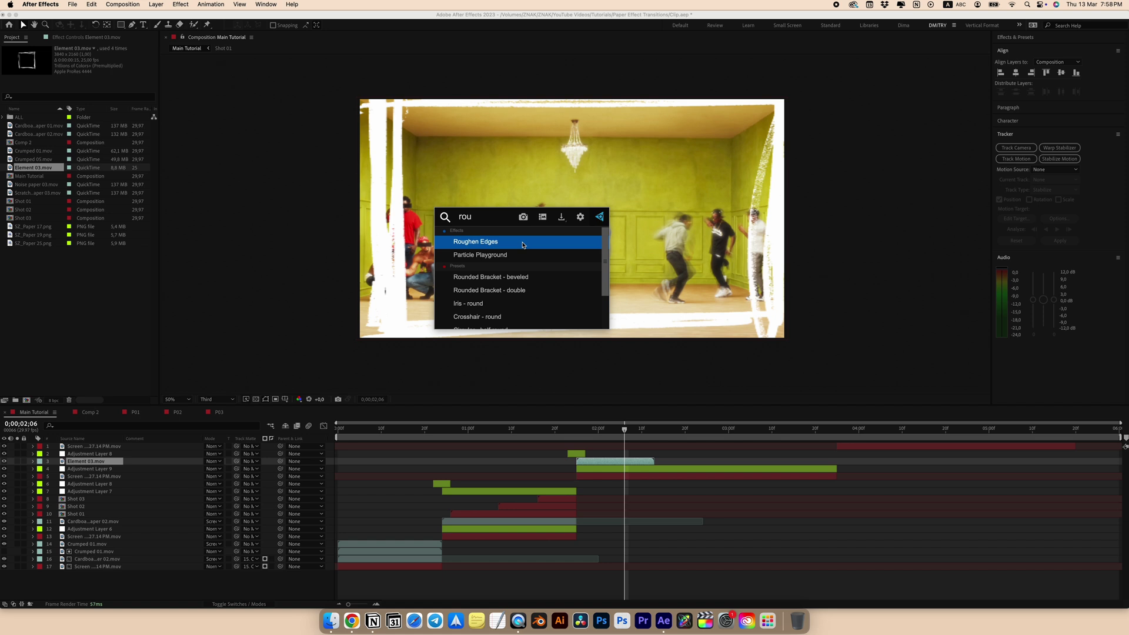
click(523, 245)
click(93, 79)
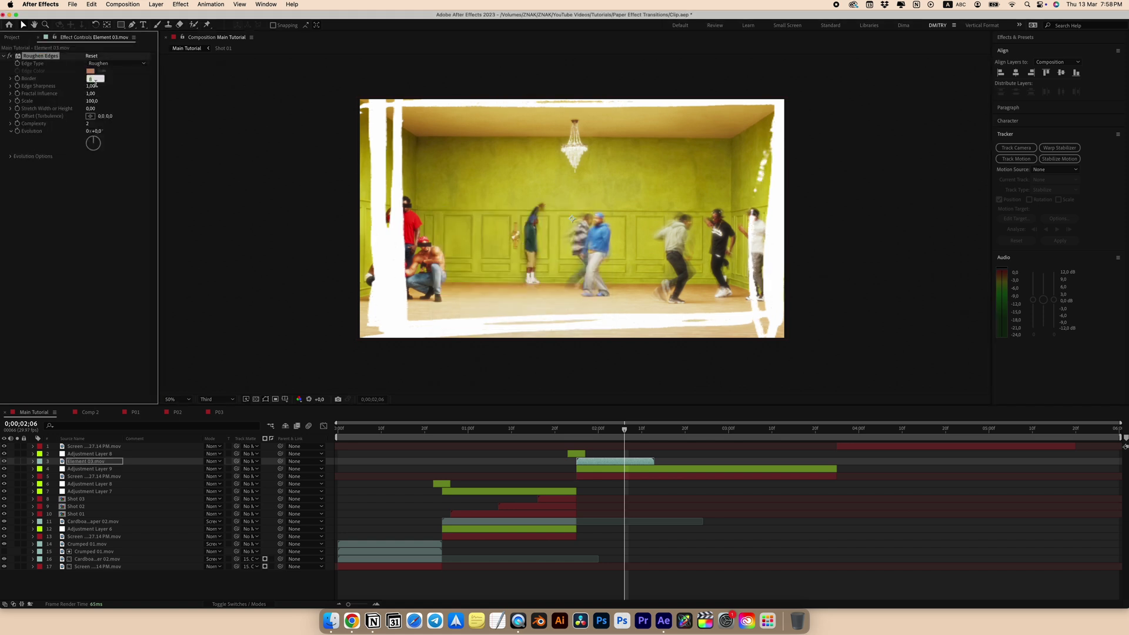
key(Return)
click(92, 101)
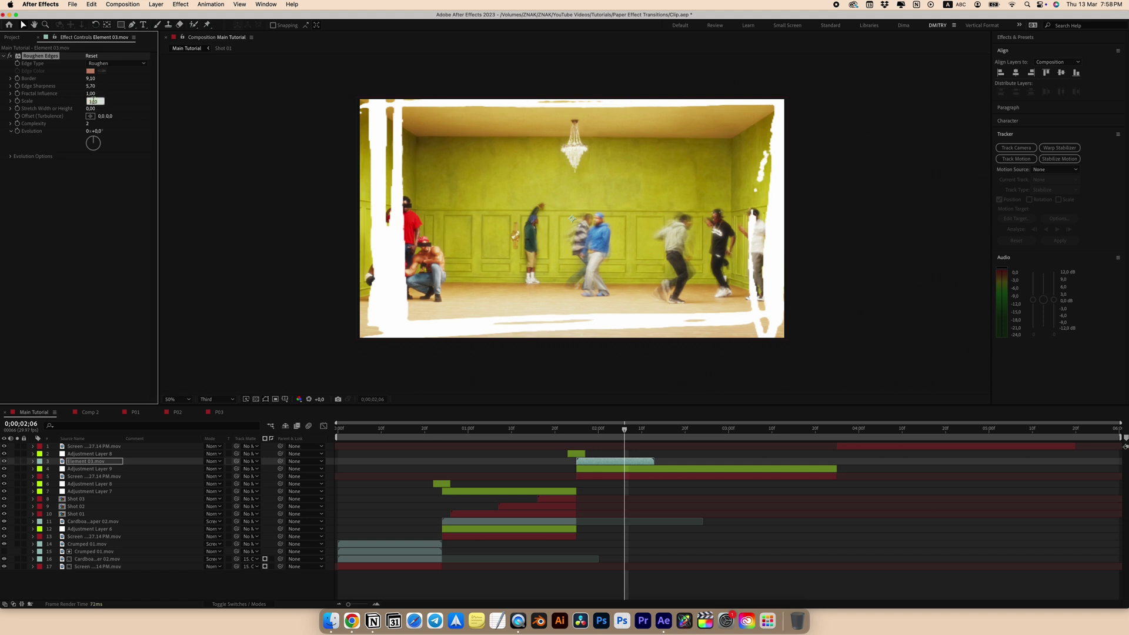
text(204)
key(Return)
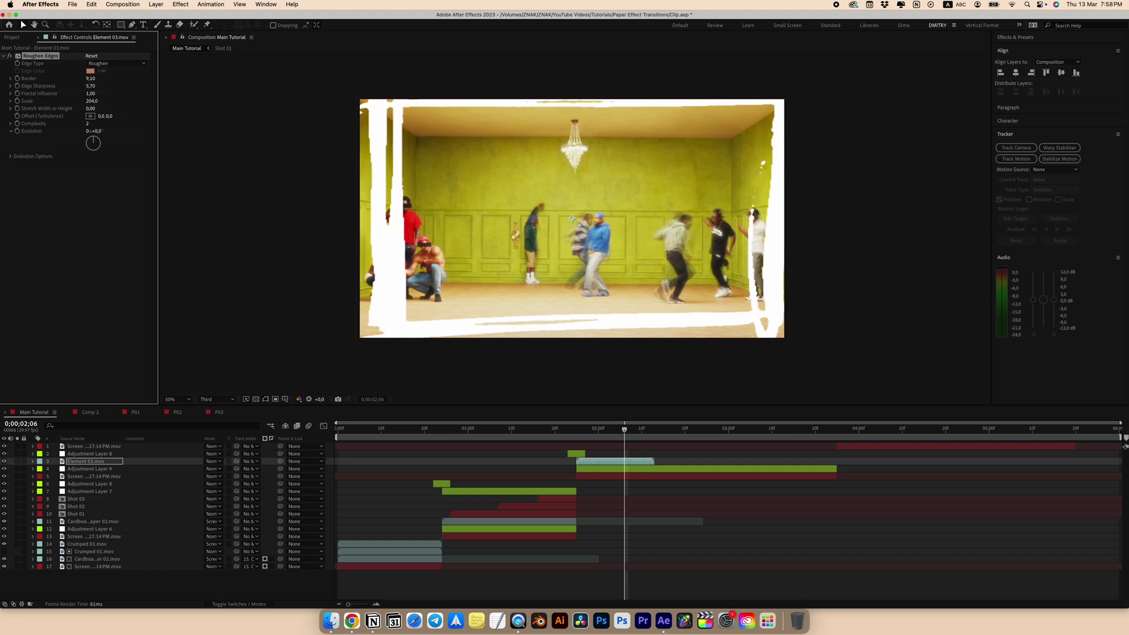
Add a second Roughen Edges to Element 03.mov with the Rusty edge type, Border 17,30 and Edge Sharpness 10
key(ctrl+space)
text(rou)
key(Return)
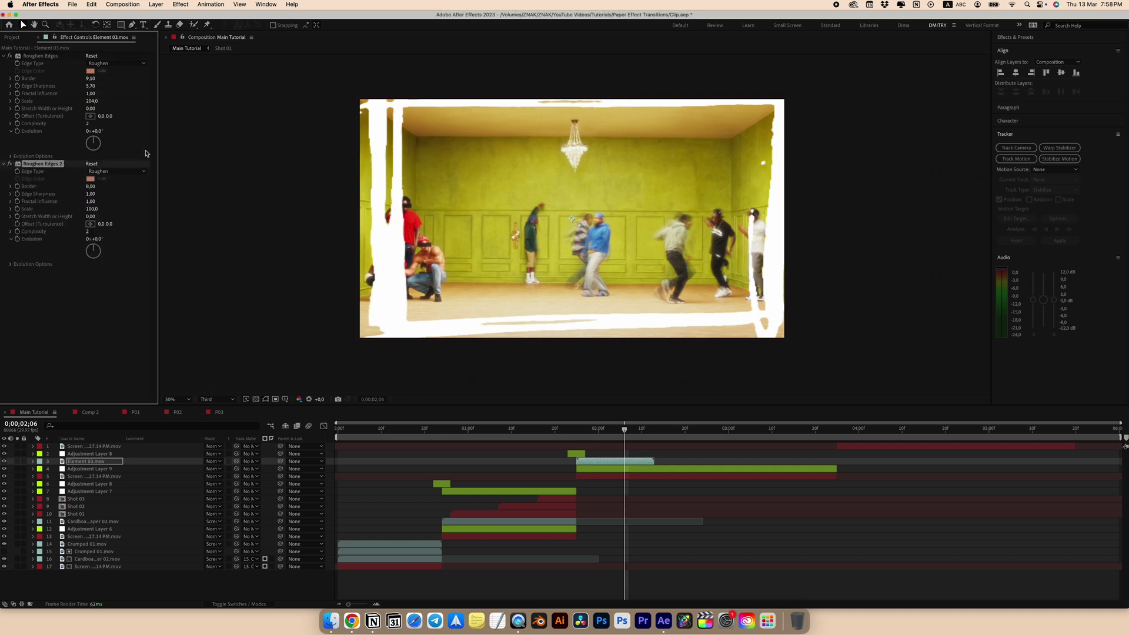
click(128, 171)
click(115, 221)
click(90, 187)
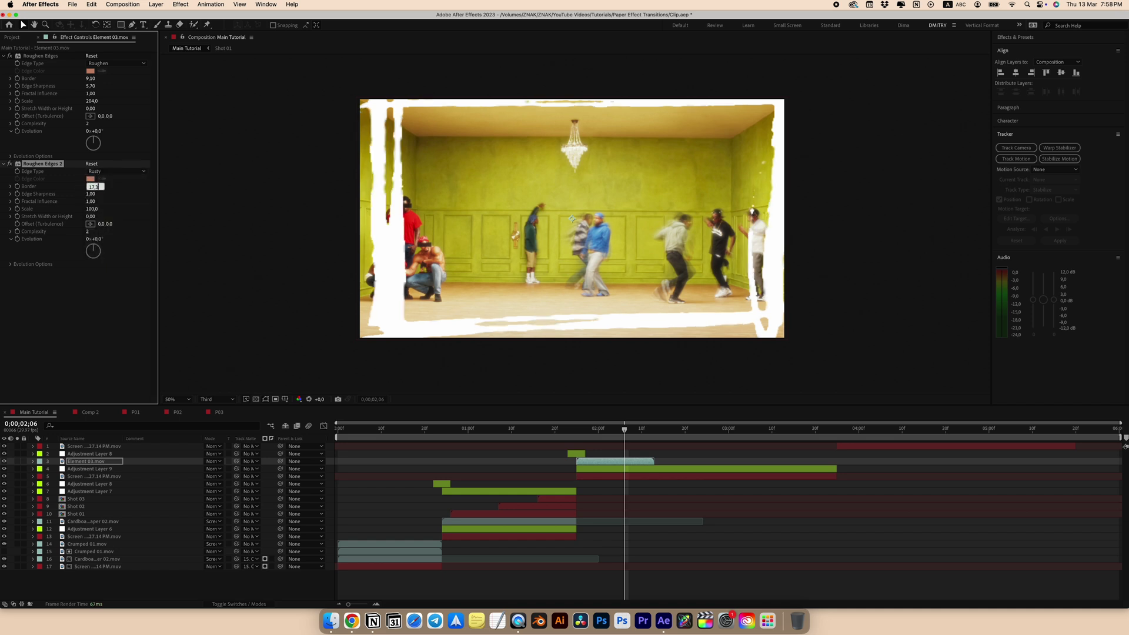
key(Tab)
key(Tab)
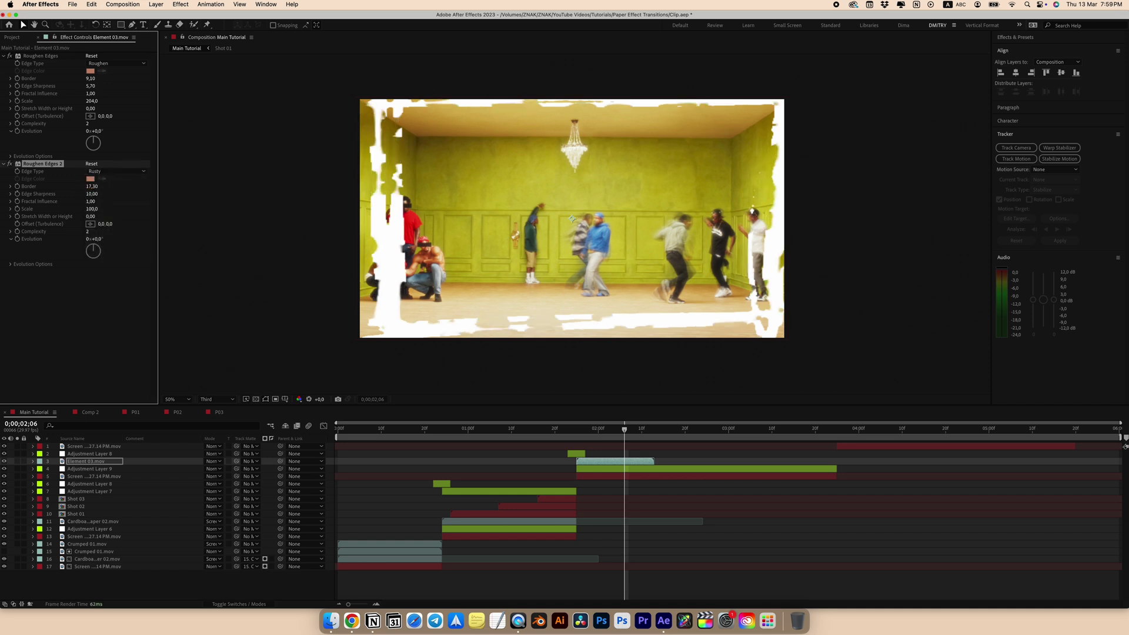
text(10)
key(Return)
Duplicate Element 03.mov twice and line up the three copies end to end over the second clip
key(ctrl+d)
key(ctrl+d)
drag(597, 472, 679, 463)
click(676, 501)
click(675, 465)
drag(678, 462, 695, 463)
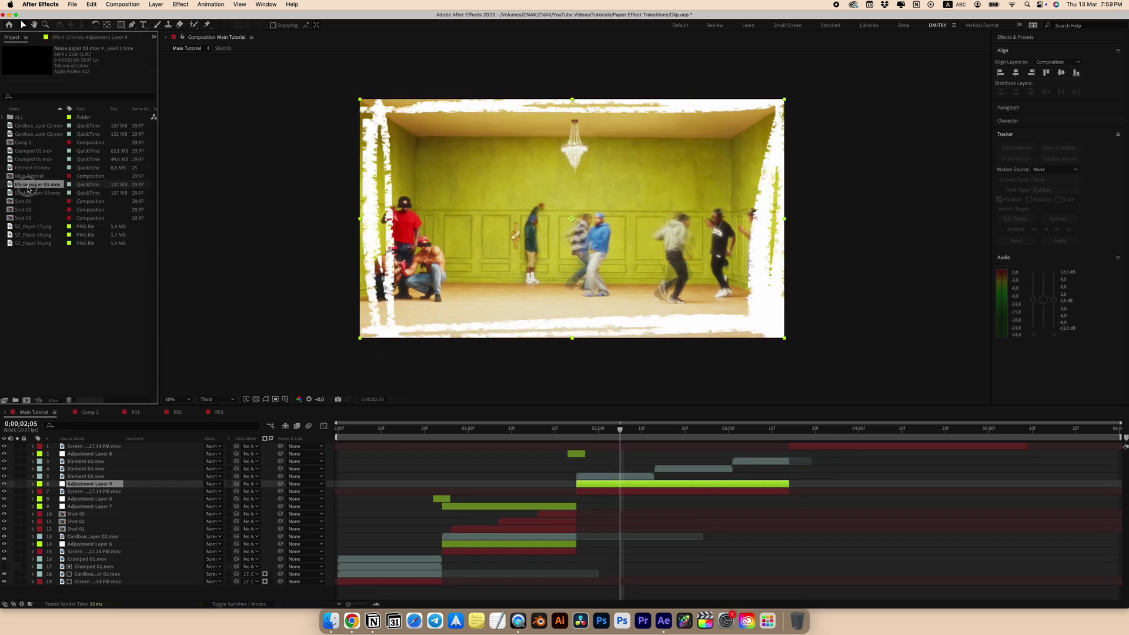
Place Noise paper 03.mov above Adjustment Layer 9 from the clip's start and blend it with Screen mode
drag(27, 185, 582, 485)
click(213, 483)
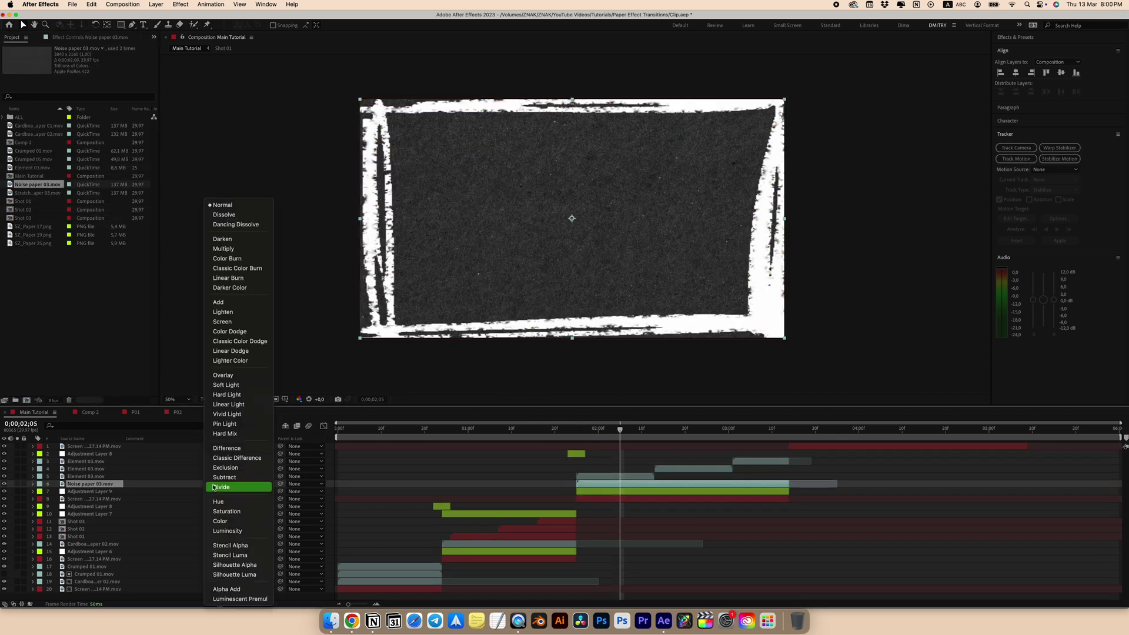
click(228, 321)
Apply Curves to Noise paper 03.mov and shape a contrast curve with darker shadows and lifted highlights
key(ctrl+space)
text(cu)
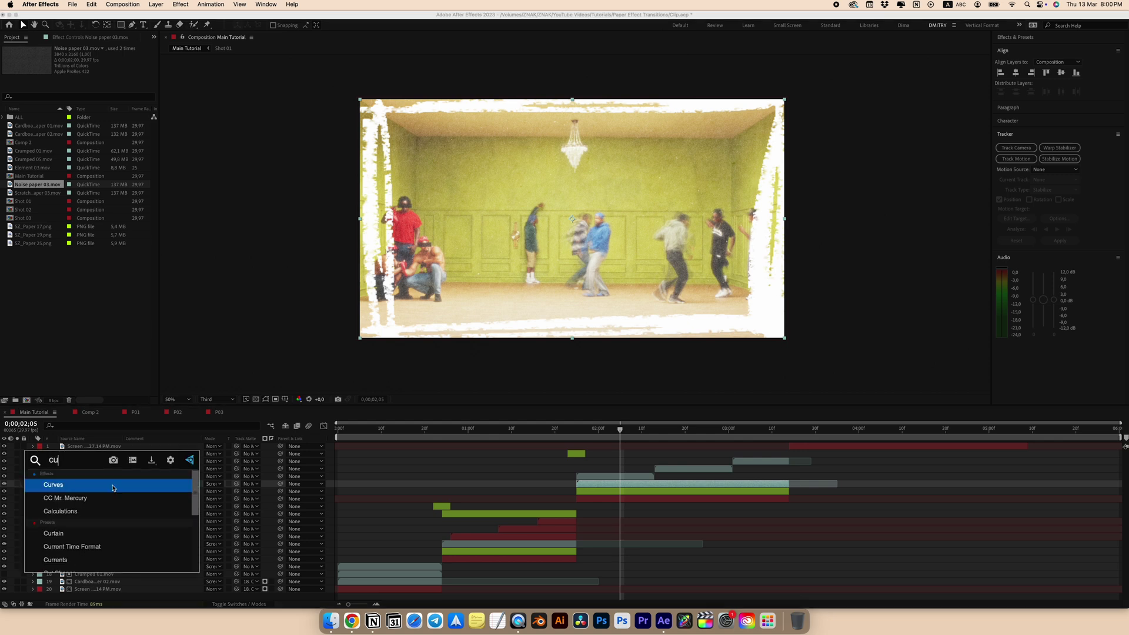
click(112, 488)
drag(47, 171, 51, 175)
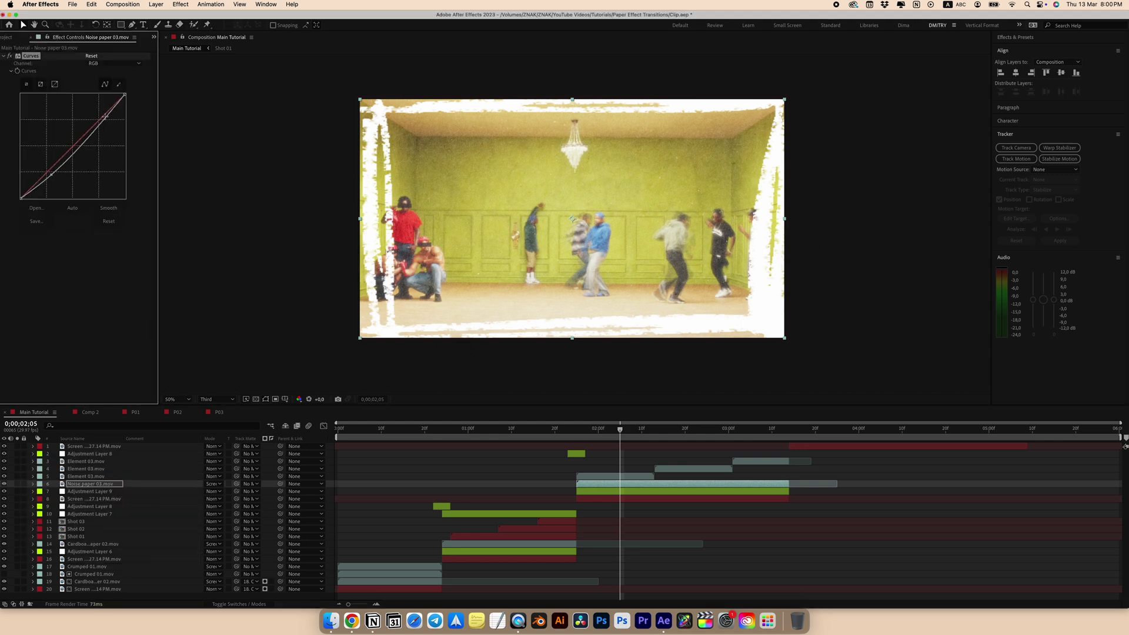
drag(103, 118, 100, 114)
Add an adjustment layer over the Element 03.mov copies and apply Posterize Time with a Frame Rate of 8
right_click(96, 596)
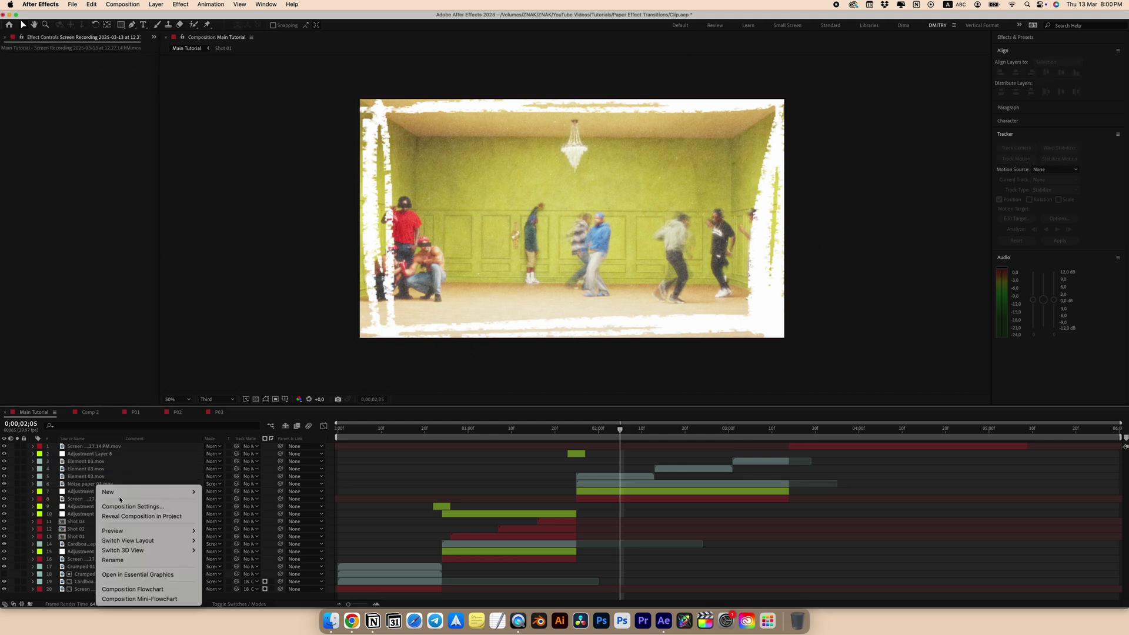
mouse_move(120, 492)
click(229, 565)
key(ctrl+space)
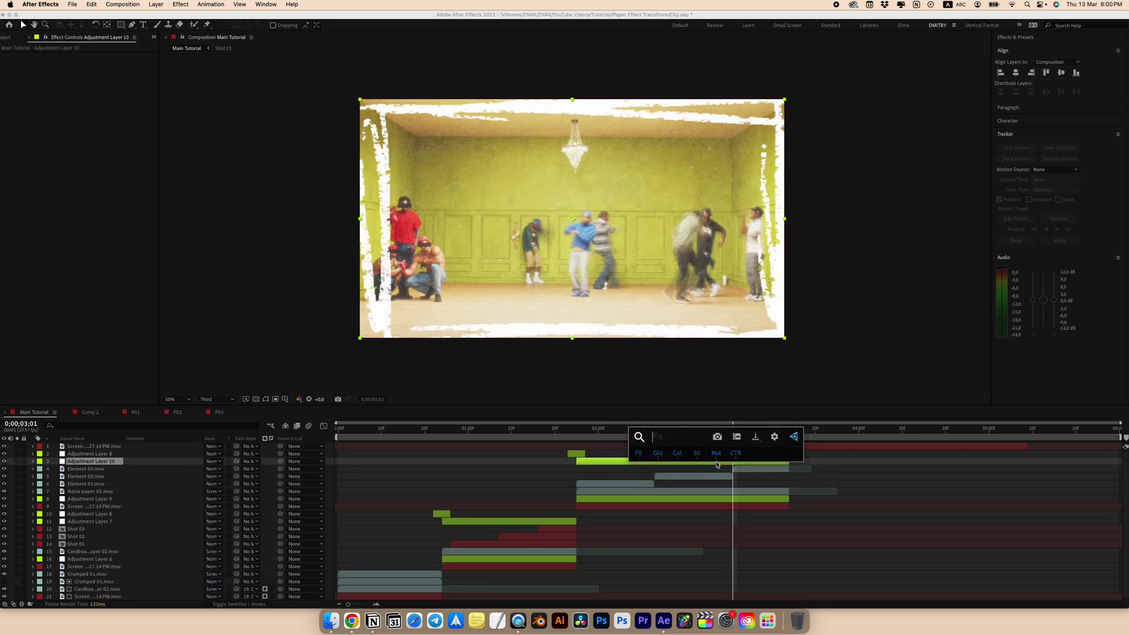
text(poster)
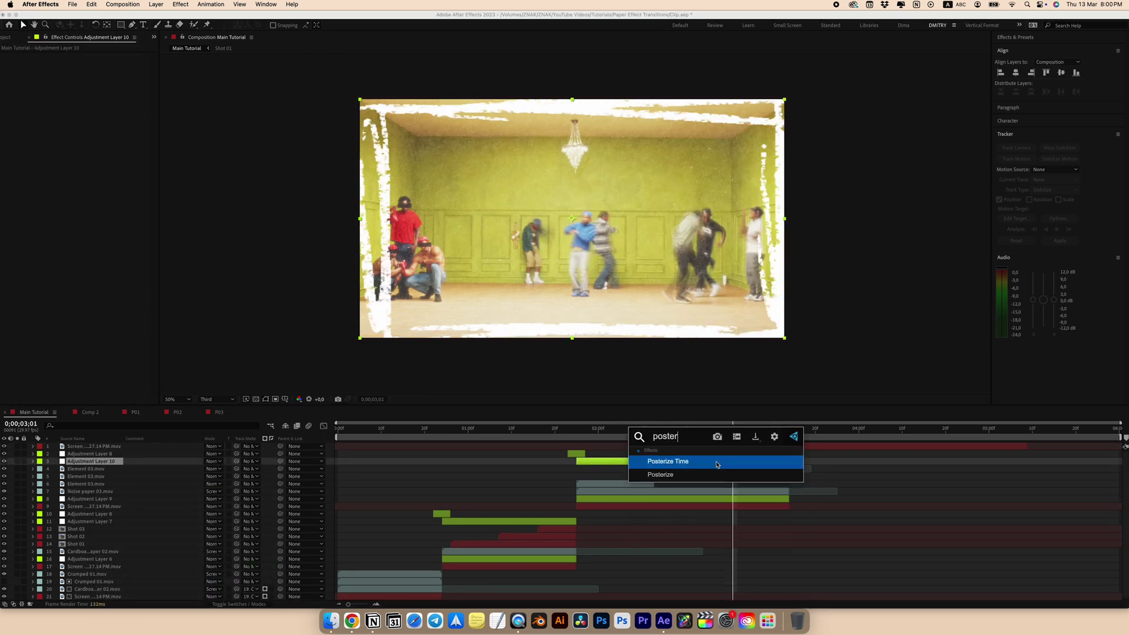
key(Return)
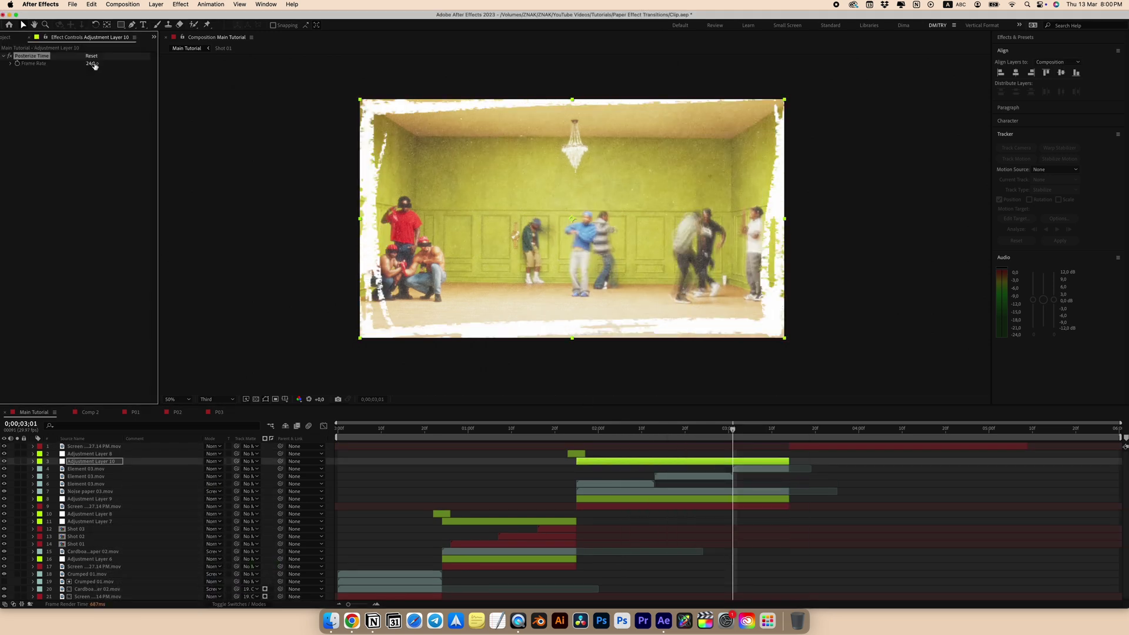
text(8)
key(Return)
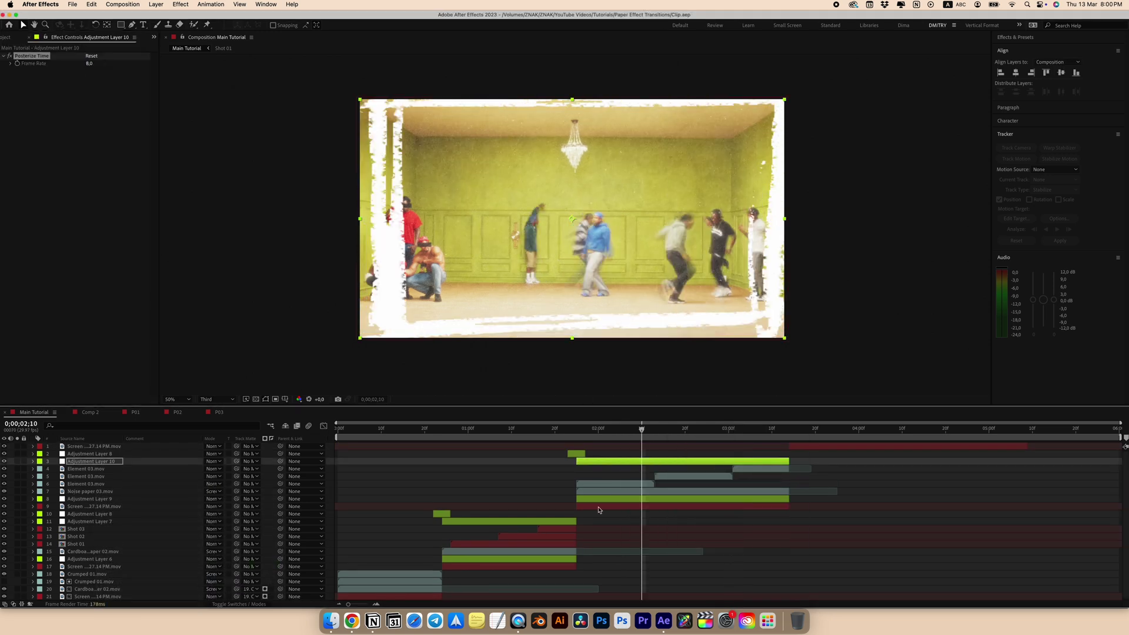
Pre-compose the layers from Adjustment Layer 10 down to the second clip as Print Effect
shift+click(600, 507)
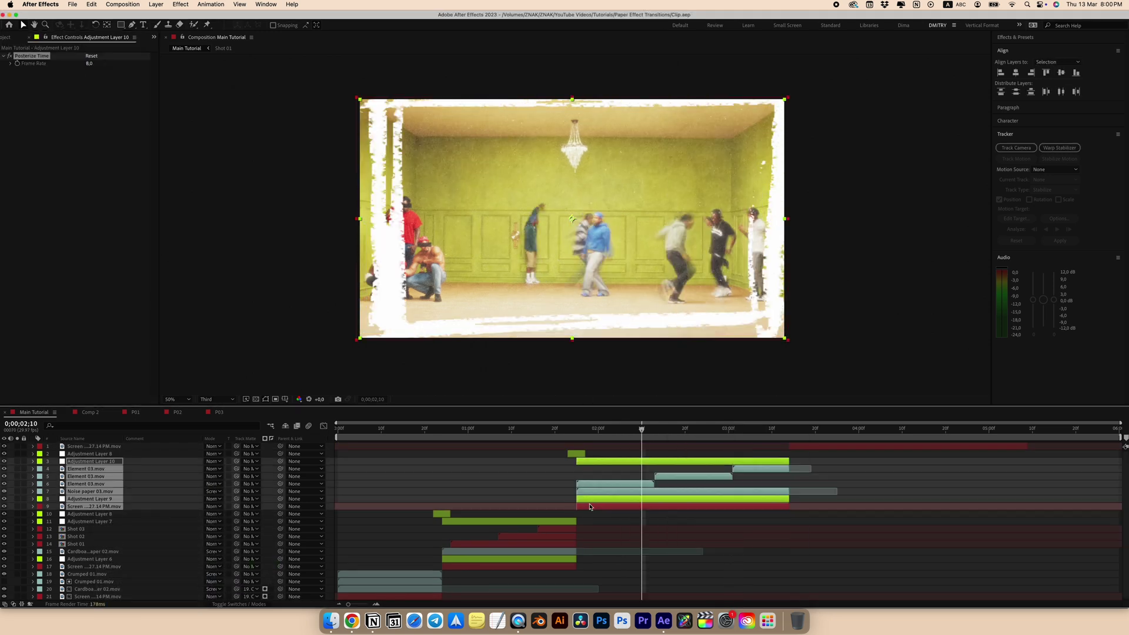
right_click(598, 504)
click(624, 545)
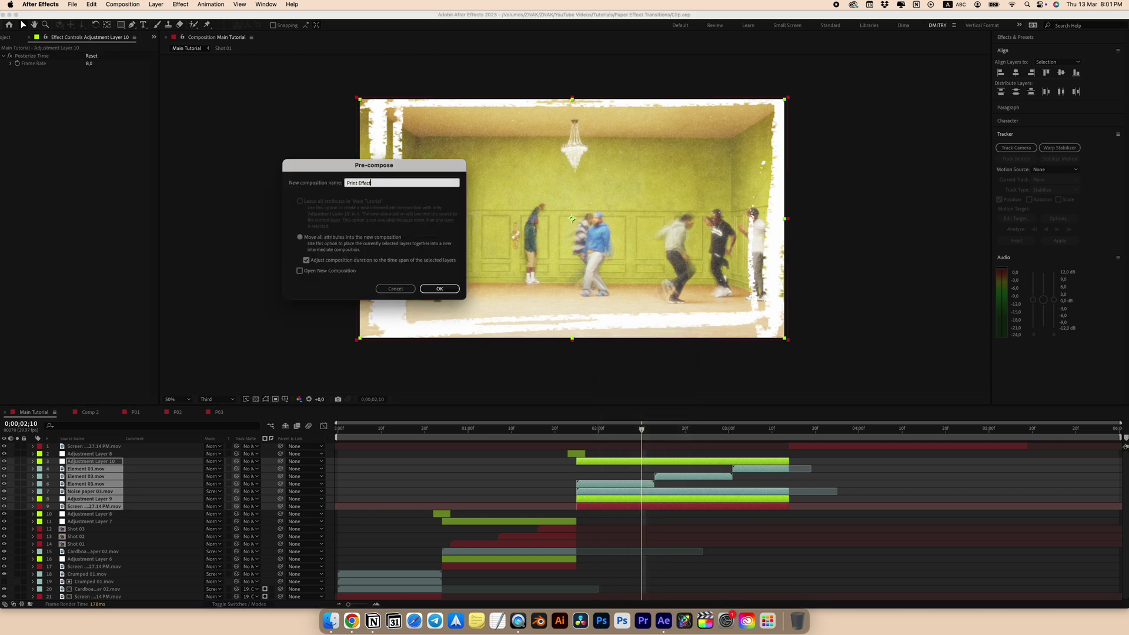
text(Print Effect)
key(Return)
Review the transition into the Print Effect clip, starting from just before its cut
click(627, 446)
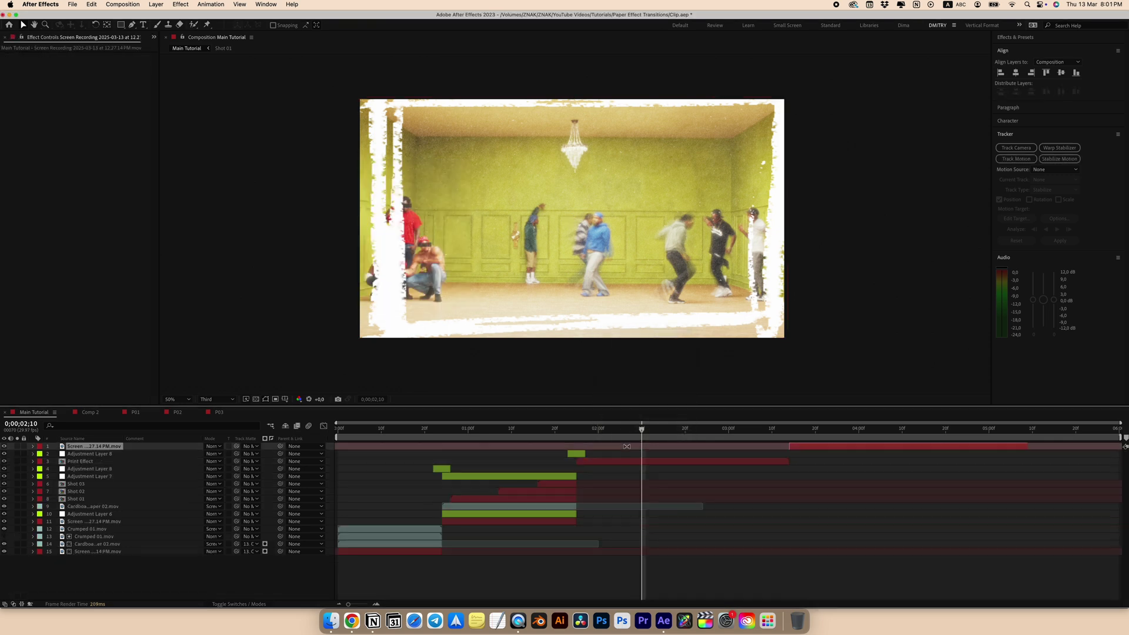
key(F2)
key(e)
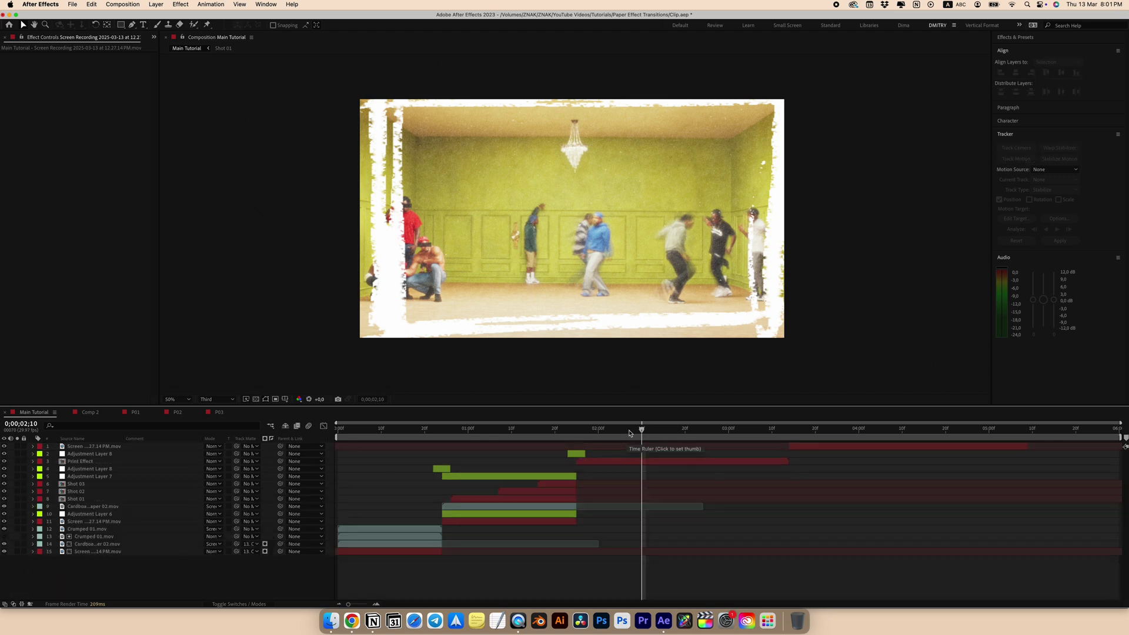
drag(630, 434, 547, 428)
click(608, 462)
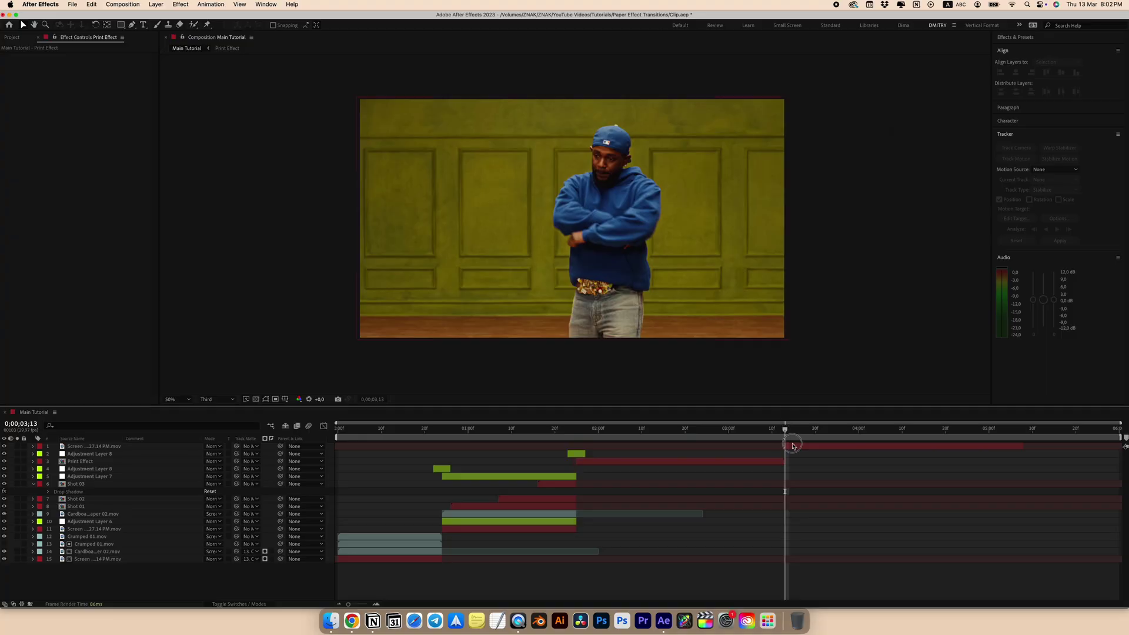
Split the topmost screen recording layer at its first visible frame, 0;00;03;13
click(789, 447)
key(Page_Down)
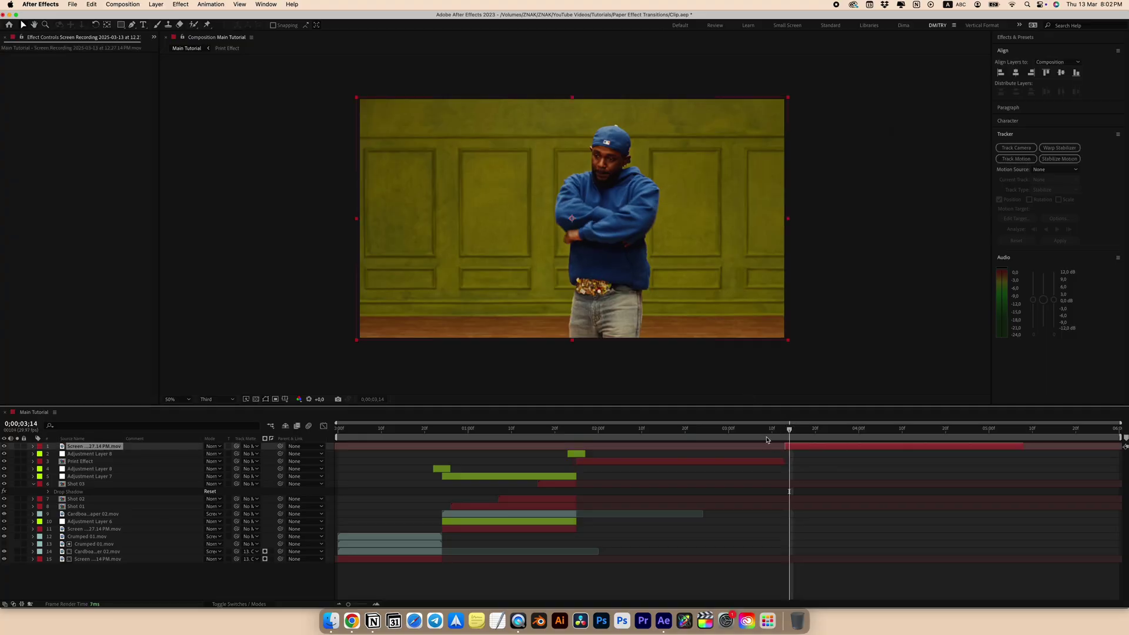
key(Page_Up)
key(ctrl+shift+d)
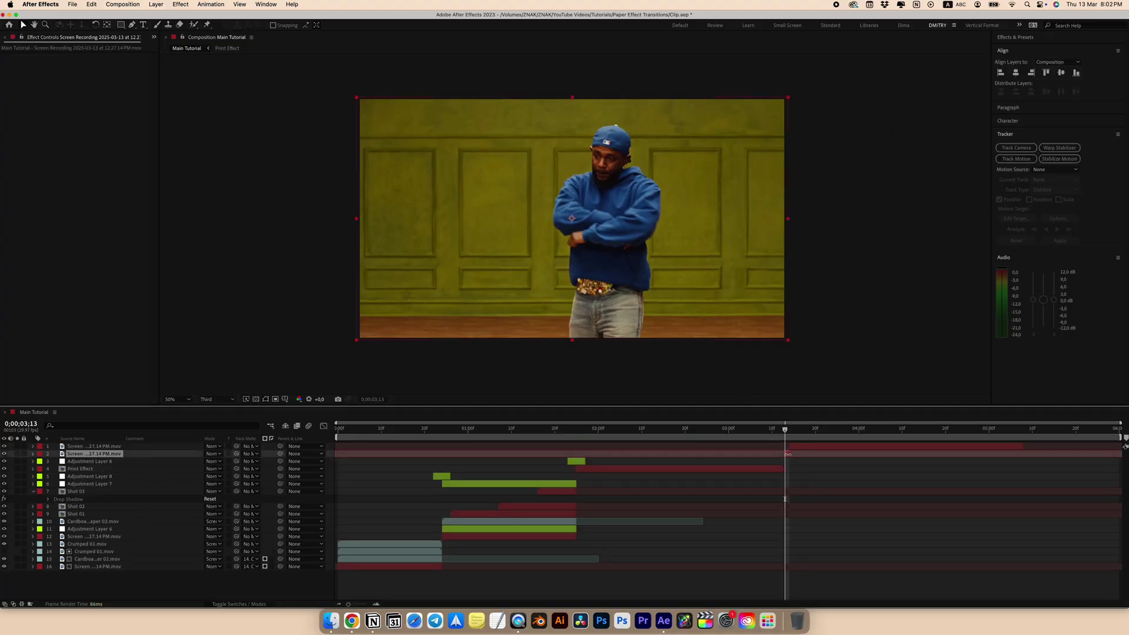
Apply Freeze Frame to the lower split layer and trim it to a short segment ending at the 0;00;03;13 cut
right_click(787, 454)
mouse_move(807, 390)
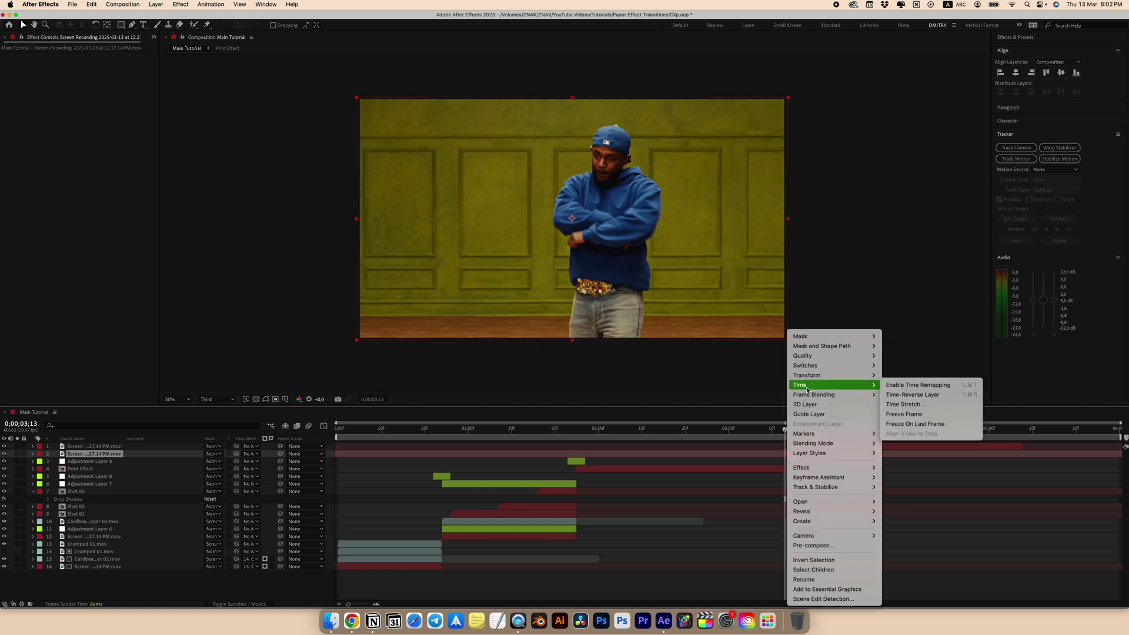
click(915, 424)
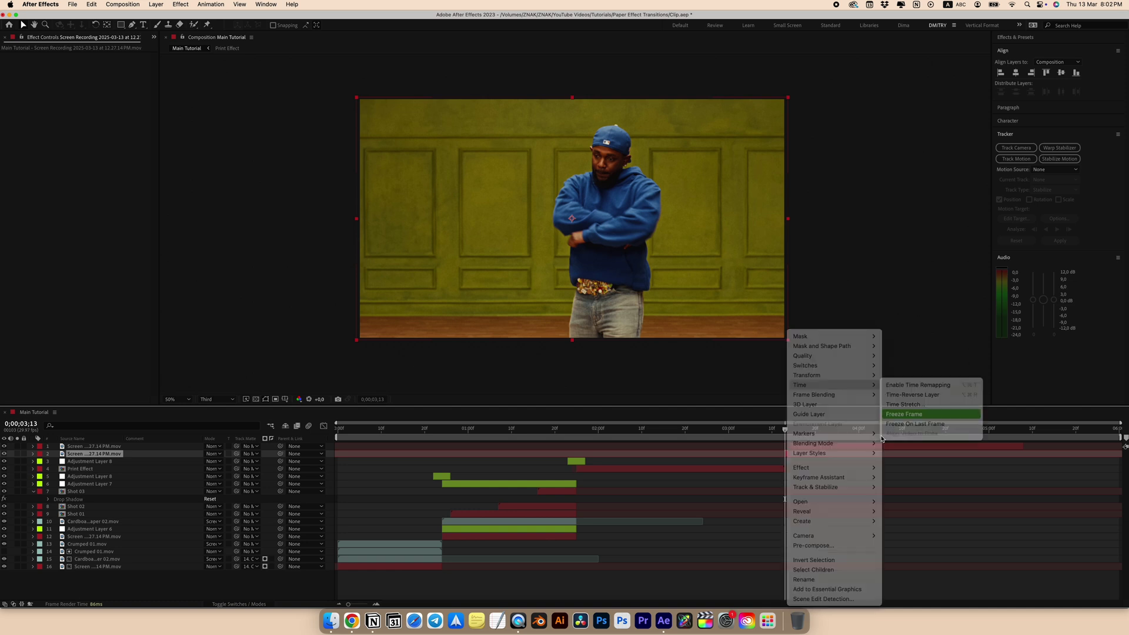
drag(879, 457, 789, 457)
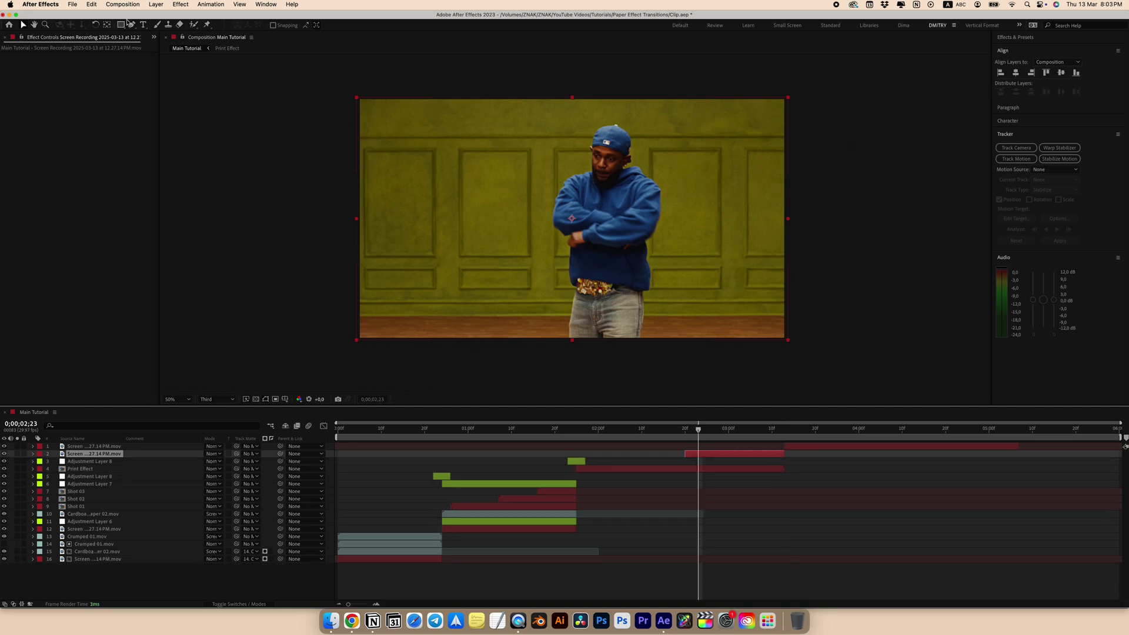
Draw a loose Pen tool mask around the man in the frozen clip, leaving a margin around his body
click(131, 25)
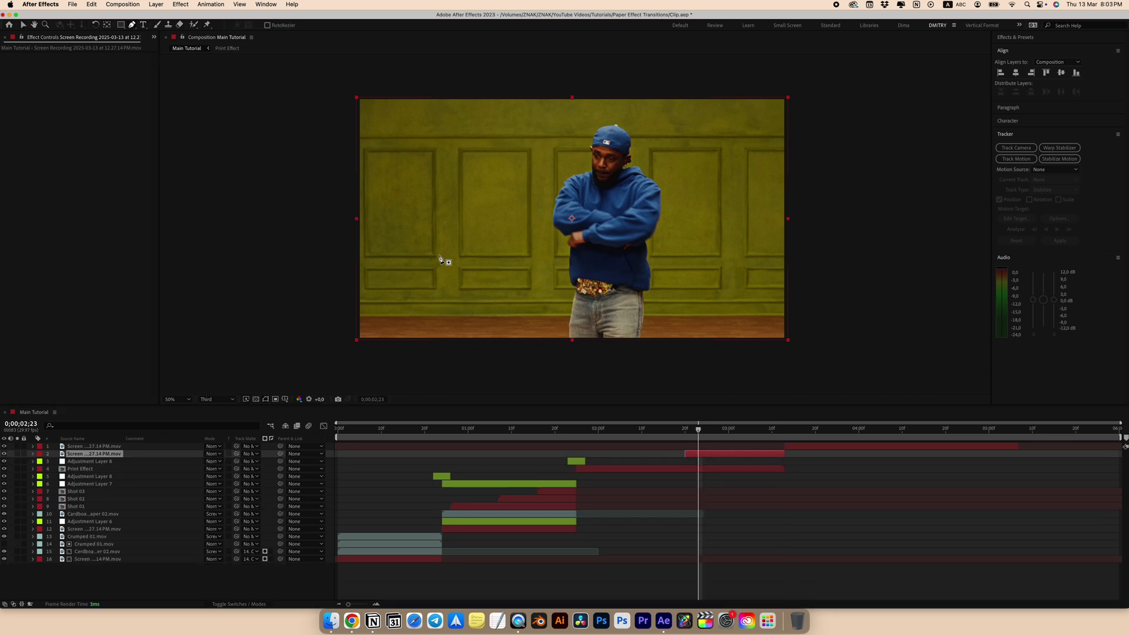
click(562, 345)
click(566, 312)
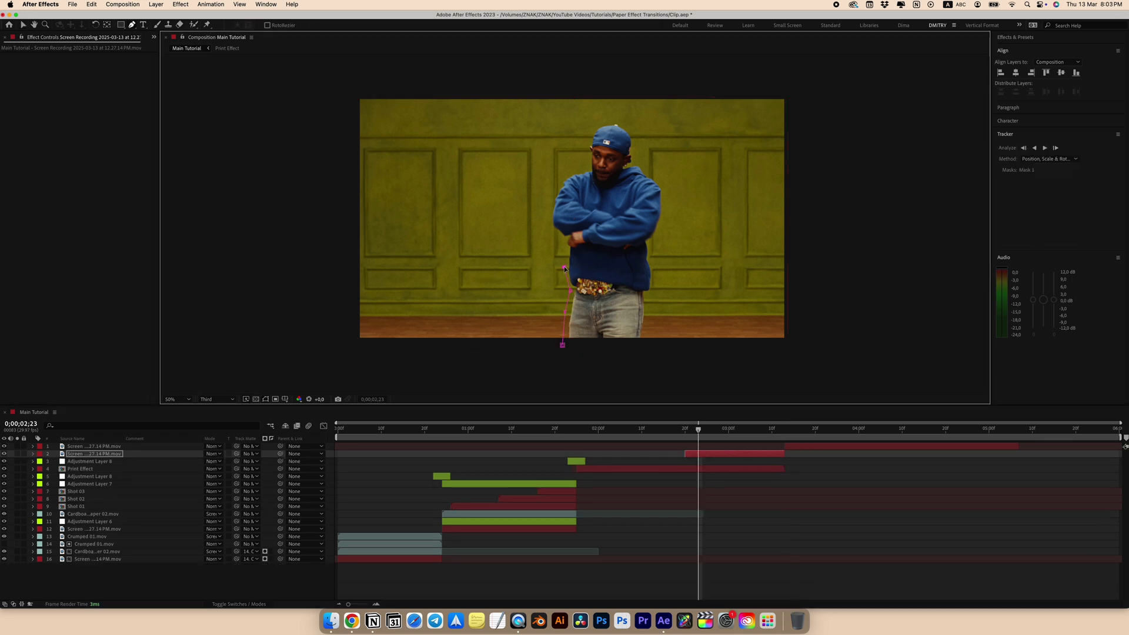
click(554, 227)
click(549, 219)
click(573, 169)
drag(591, 168, 587, 165)
click(590, 161)
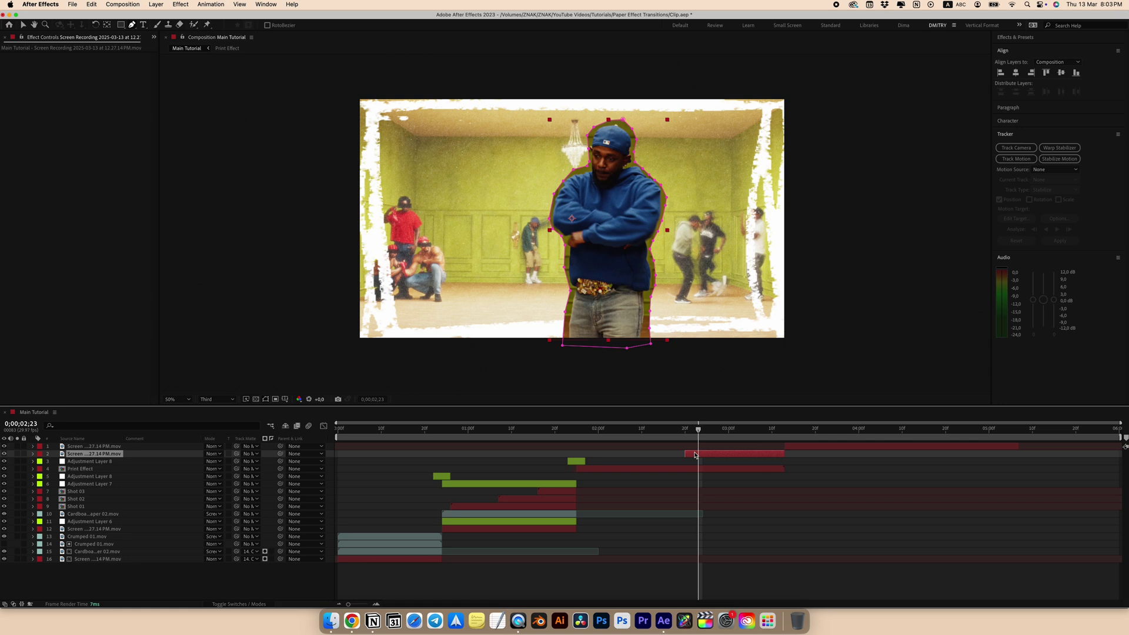
Duplicate the masked freeze-frame layer and rename the lower copy STROKE
key(super+d)
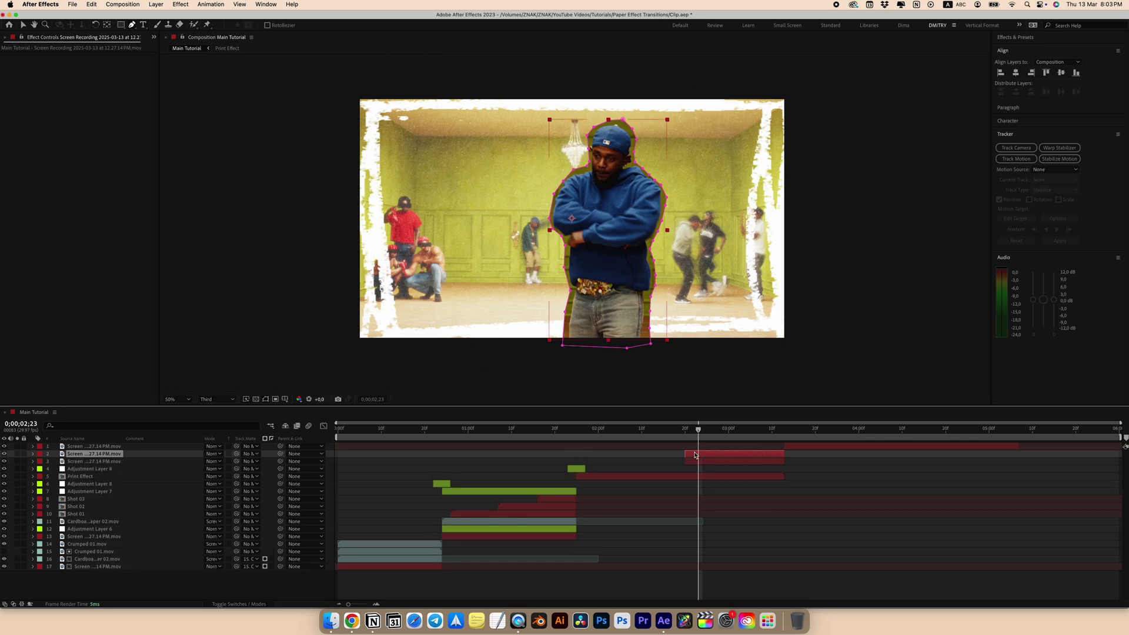
click(695, 461)
key(Return)
text(STROKE)
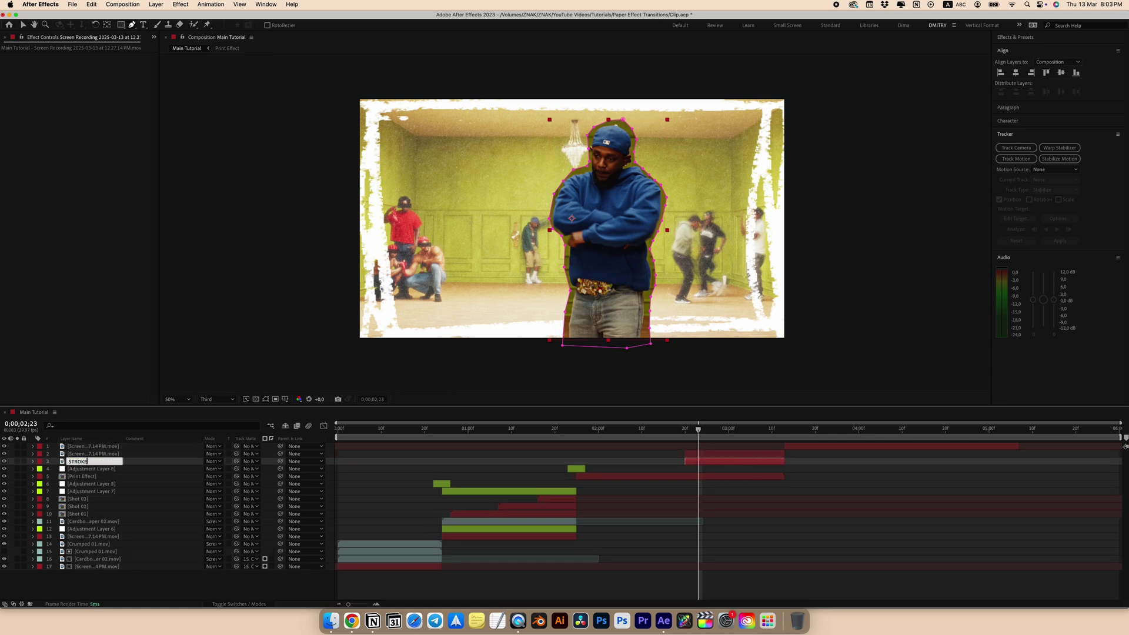
key(Return)
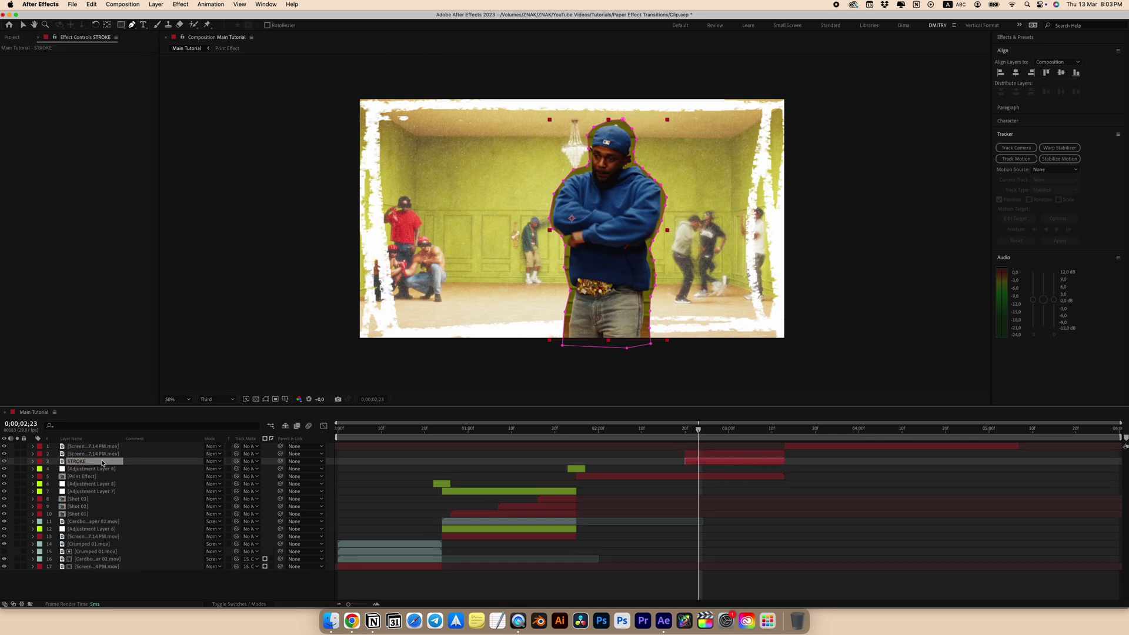
Apply a Fill effect to the STROKE layer and set its color to white
key(ctrl+space)
text(fil)
key(Return)
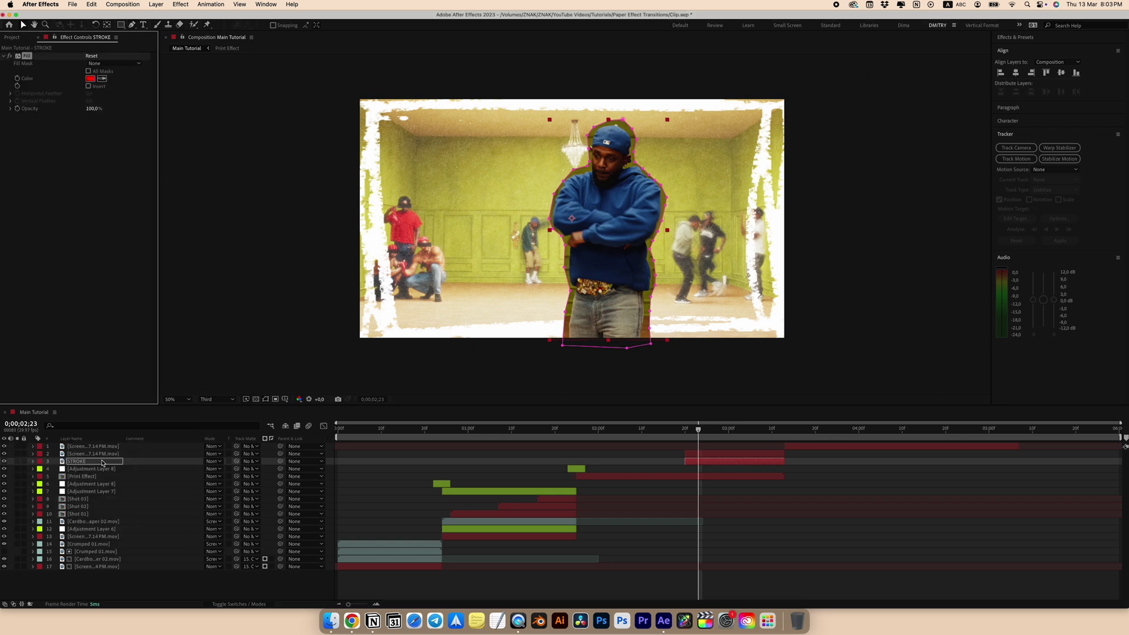
click(91, 79)
drag(589, 306, 552, 291)
click(766, 290)
key(v)
Add Simple Choker to the STROKE layer and set Choke Matte to -92
key(ctrl+space)
text(simp)
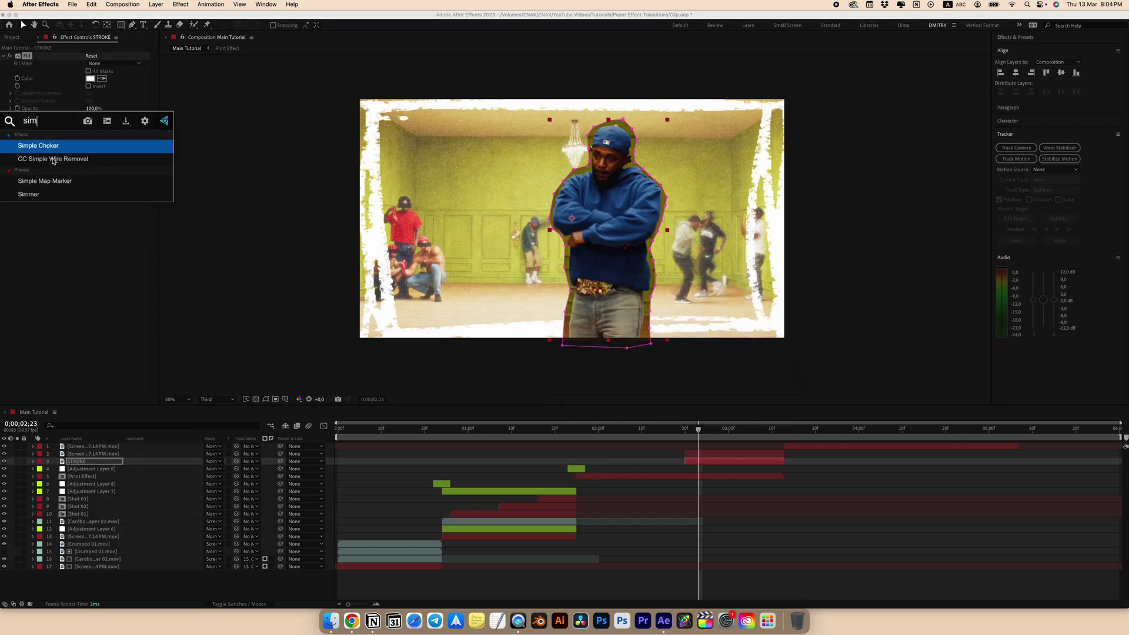
key(Return)
click(5, 56)
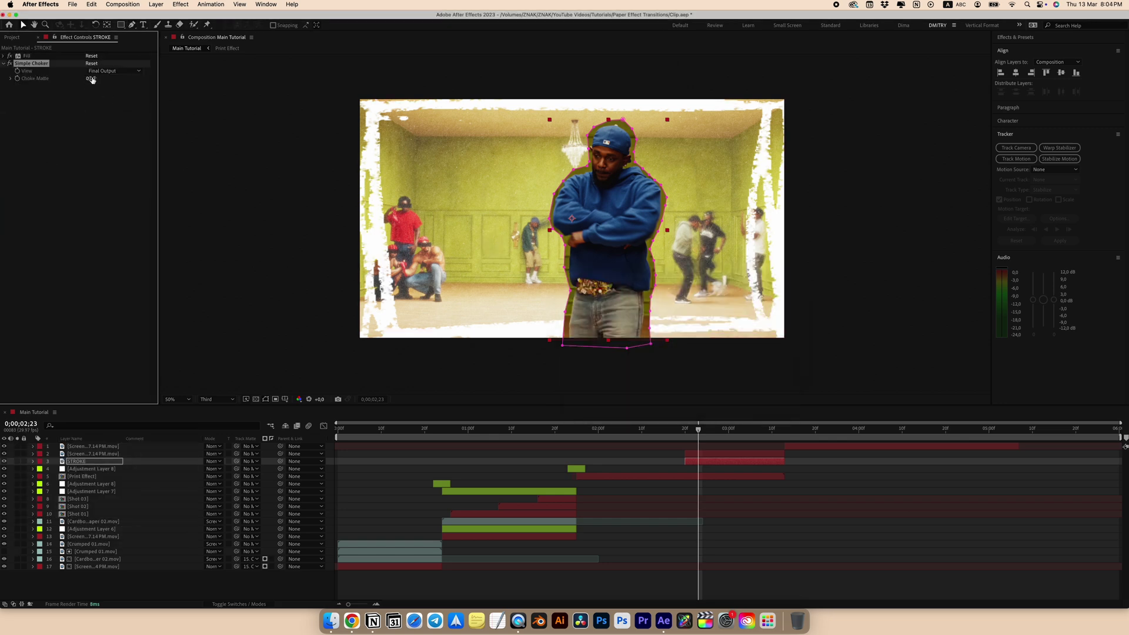
click(91, 78)
text(-92)
key(Return)
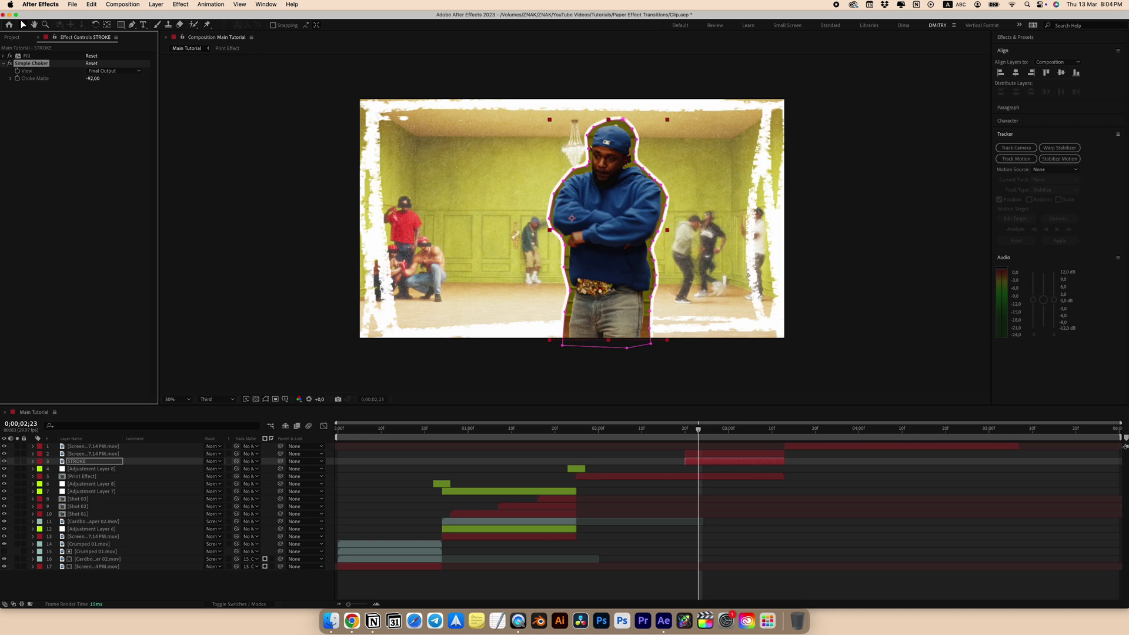
Add Roughen Edges to the STROKE layer with Border 41, Edge Sharpness 8.5 and Scale 10
key(ctrl+space)
text(rou)
click(70, 121)
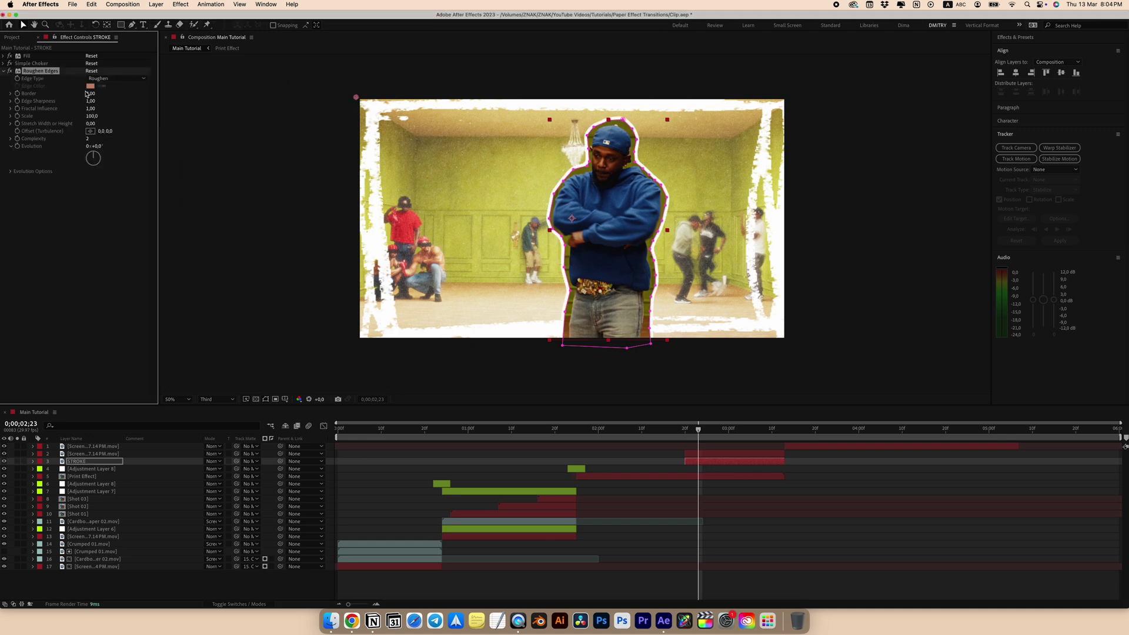
click(86, 94)
text(2)
text(1)
key(Tab)
key(Return)
click(92, 116)
Add a second Roughen Edges to STROKE, choosing another edge type, Border 10 and Scale 46, and adjust its Edge Sharpness
key(ctrl+space)
text(rou)
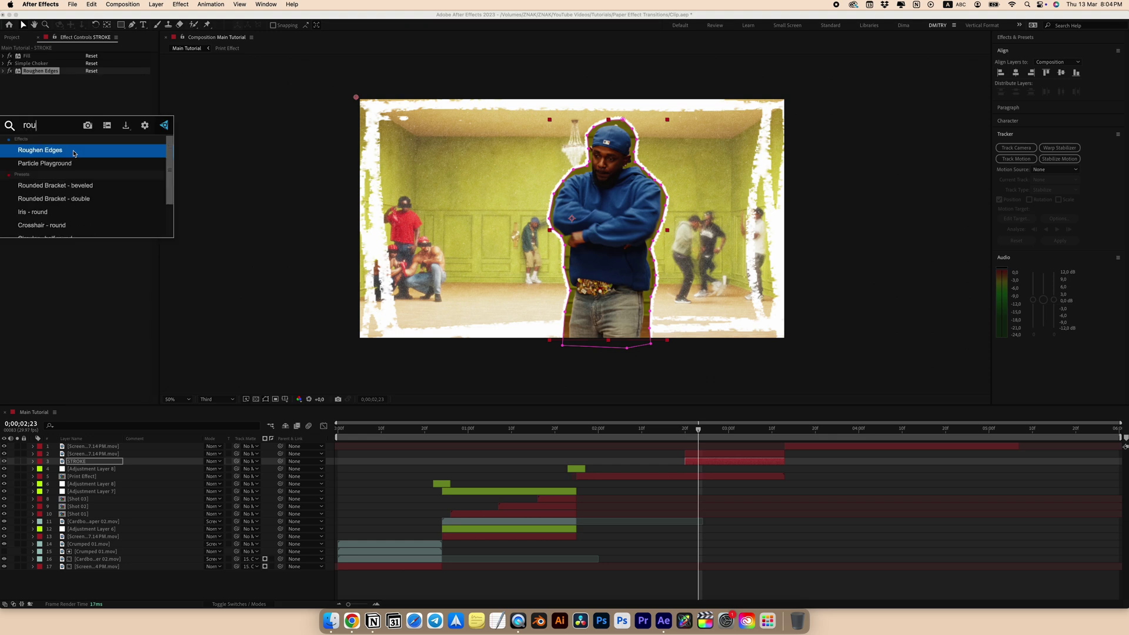
click(74, 152)
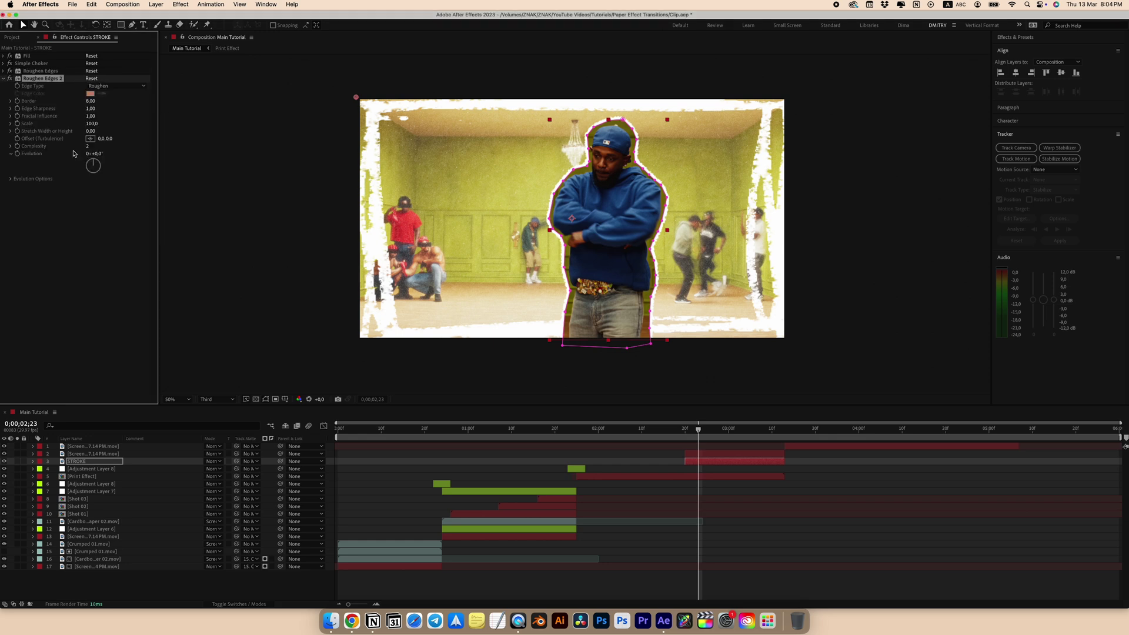
click(116, 86)
click(100, 134)
click(90, 101)
text(10)
key(Return)
click(90, 109)
key(Return)
click(93, 124)
text(46)
key(Return)
Copy the first Roughen Edges effect from STROKE to the masked freeze-frame layer above and inspect the torn edge
click(24, 71)
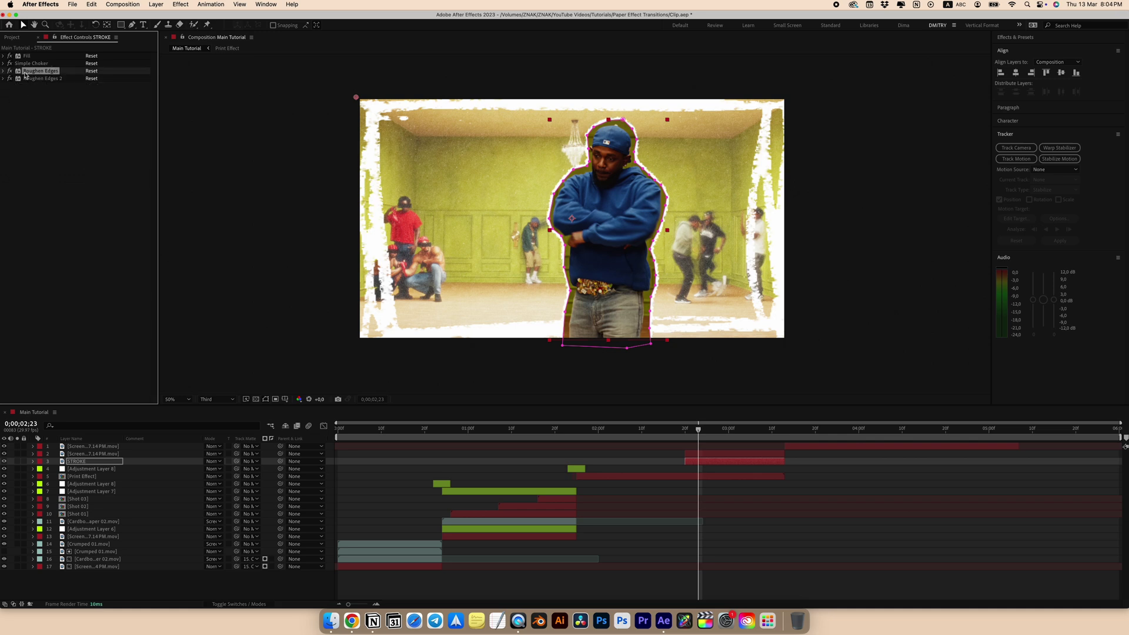
key(super+Up)
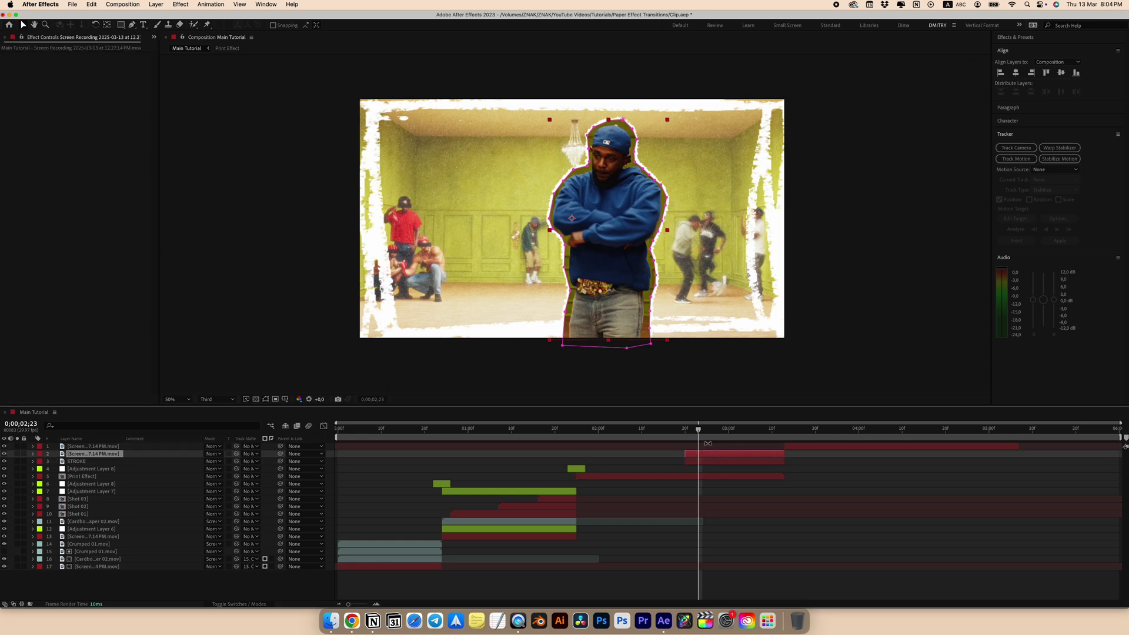
click(891, 196)
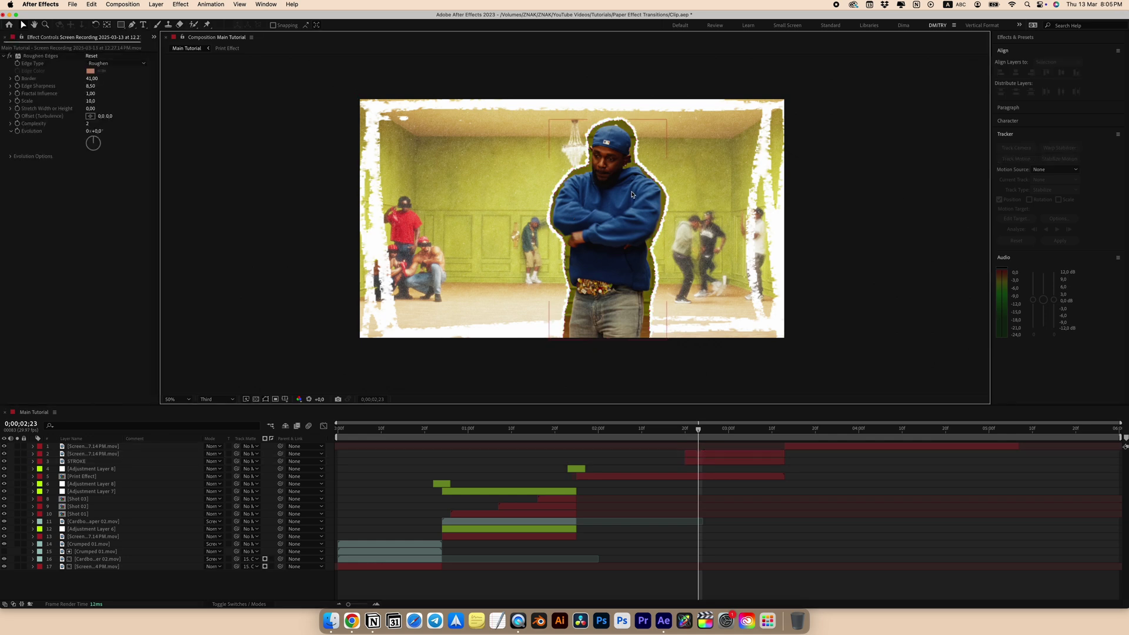
scroll(630, 190, up, 1)
drag(631, 189, 604, 216)
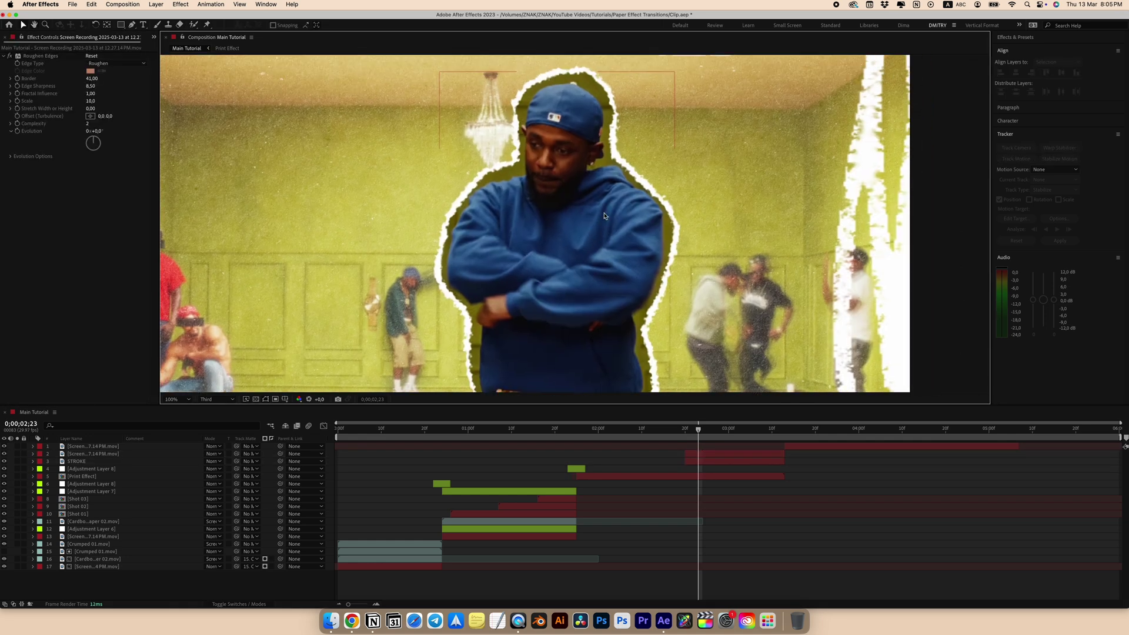
Apply Add Grain to the masked freeze-frame layer with Viewing Mode set to Final Output, and adjust its Intensity and Size
click(717, 455)
key(ctrl+space)
text(add)
key(Return)
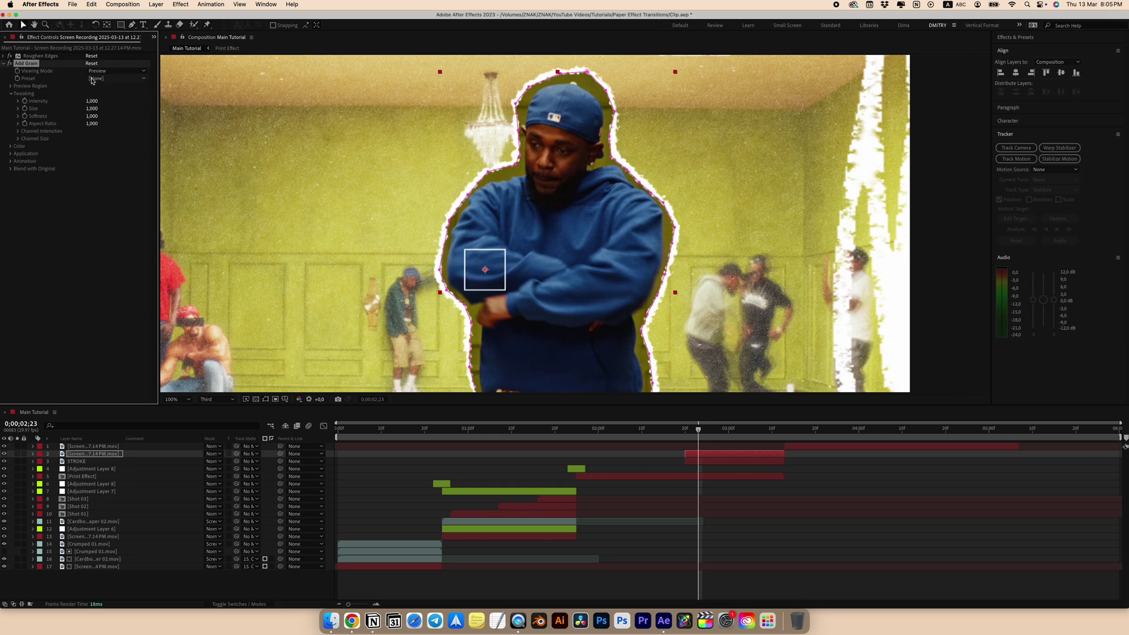
click(102, 70)
click(108, 100)
click(96, 102)
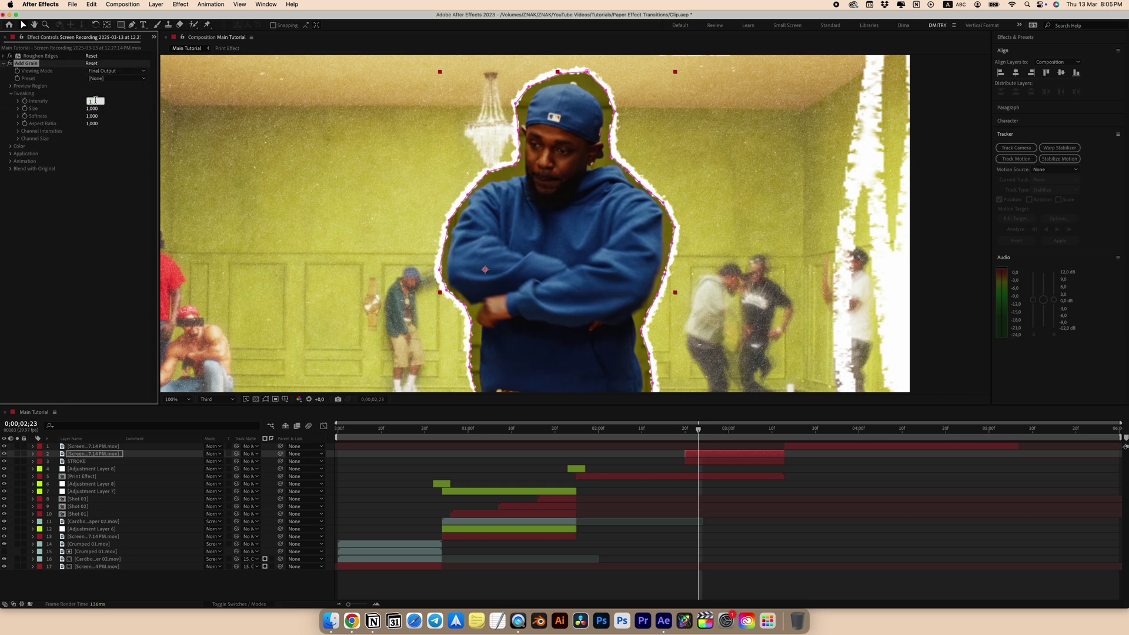
key(Return)
click(95, 108)
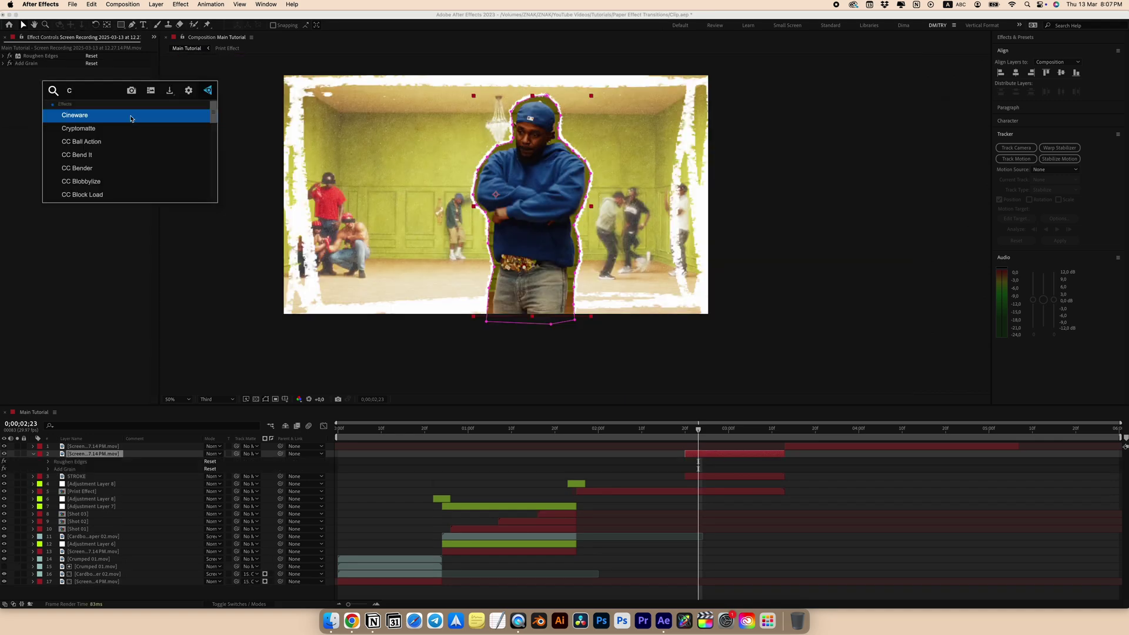
Add Curves to the masked freeze-frame layer and lift the upper part of the RGB curve to brighten the figure
text(cure)
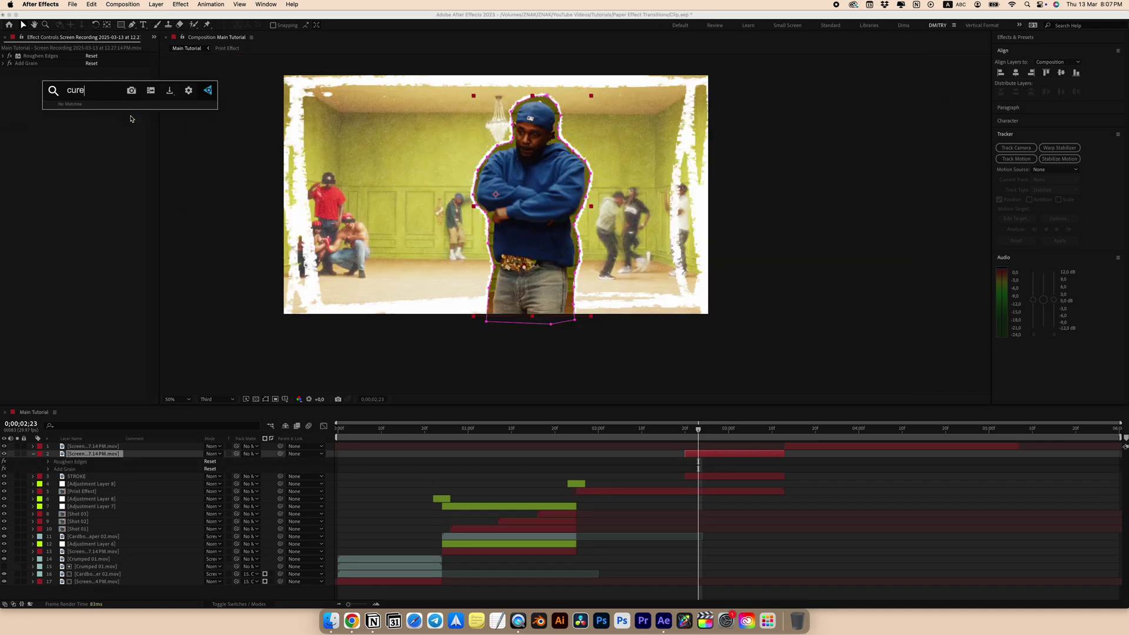
key(BackSpace)
text(ve)
key(Return)
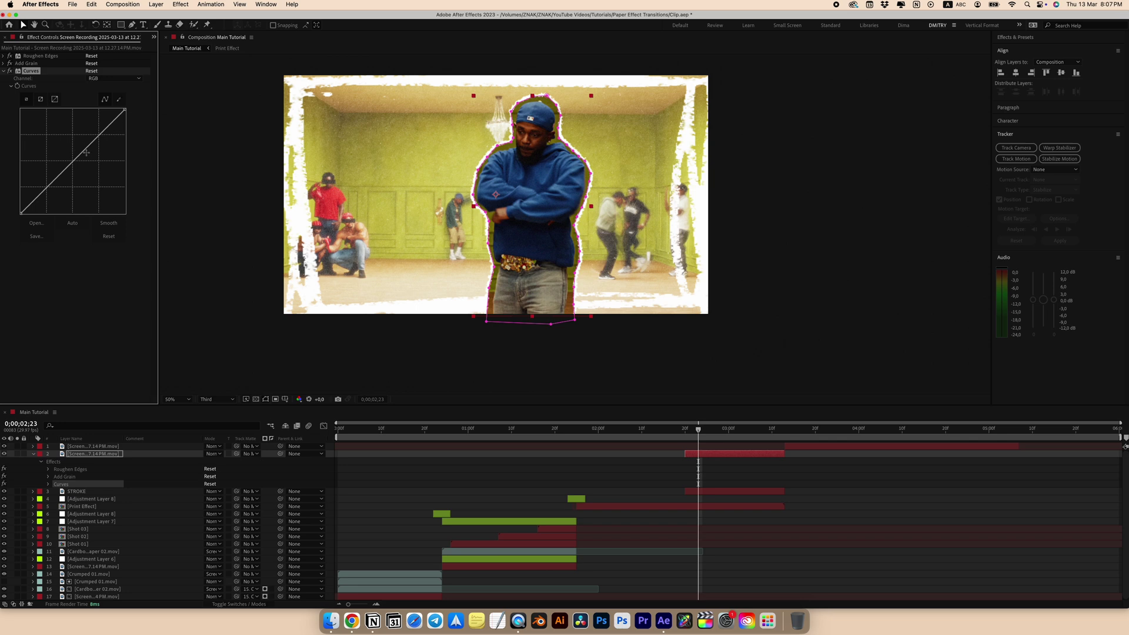
mouse_move(86, 152)
mouse_down()
mouse_move(55, 174)
mouse_move(80, 143)
mouse_up()
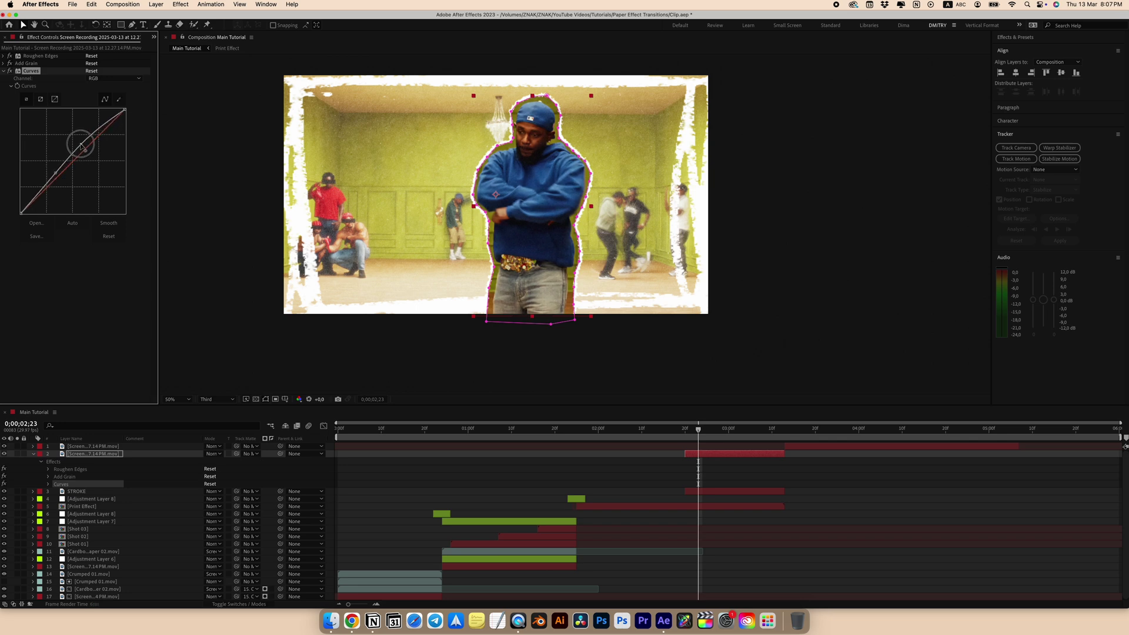
click(5, 73)
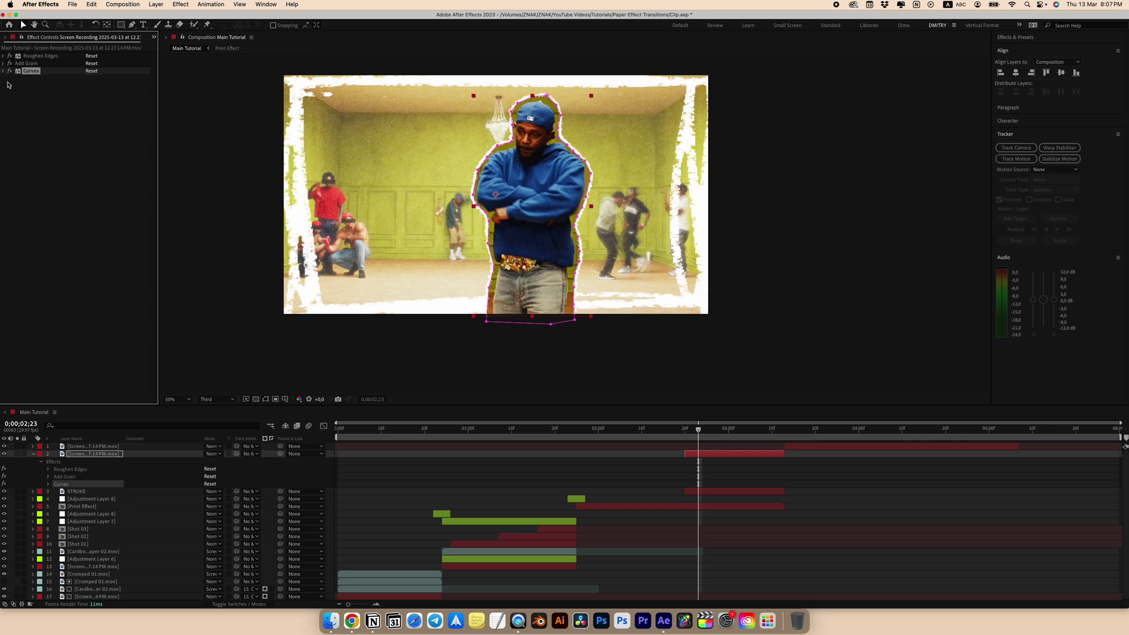
Apply CC Threshold to the masked freeze-frame layer with a Threshold of 94
key(ctrl+space)
text(cc t)
key(Down)
key(Return)
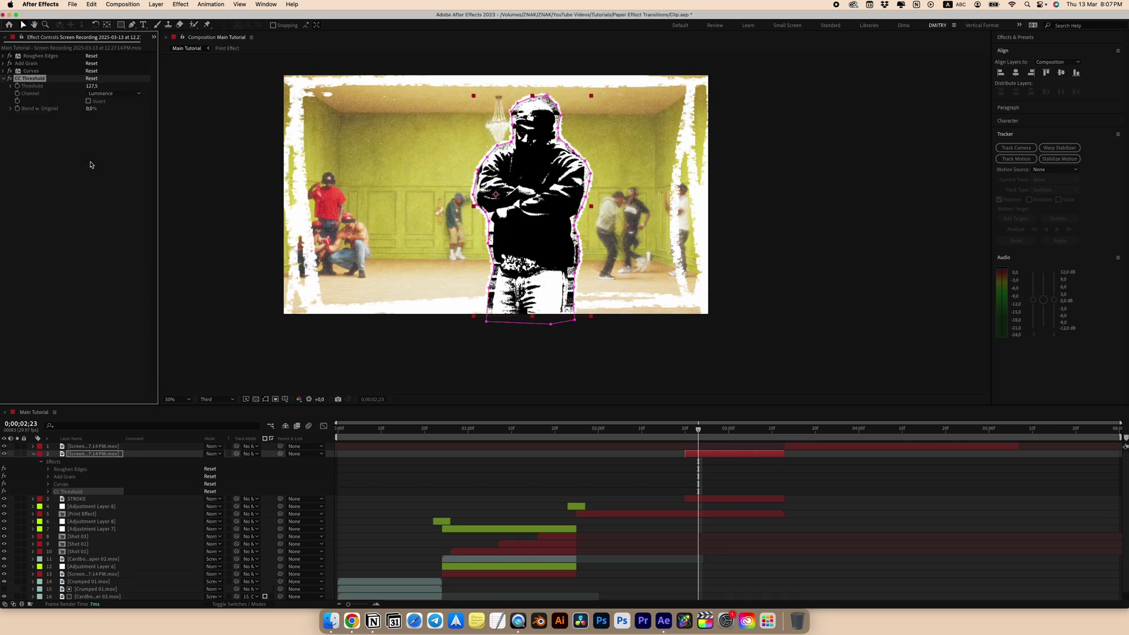
text(94)
key(Return)
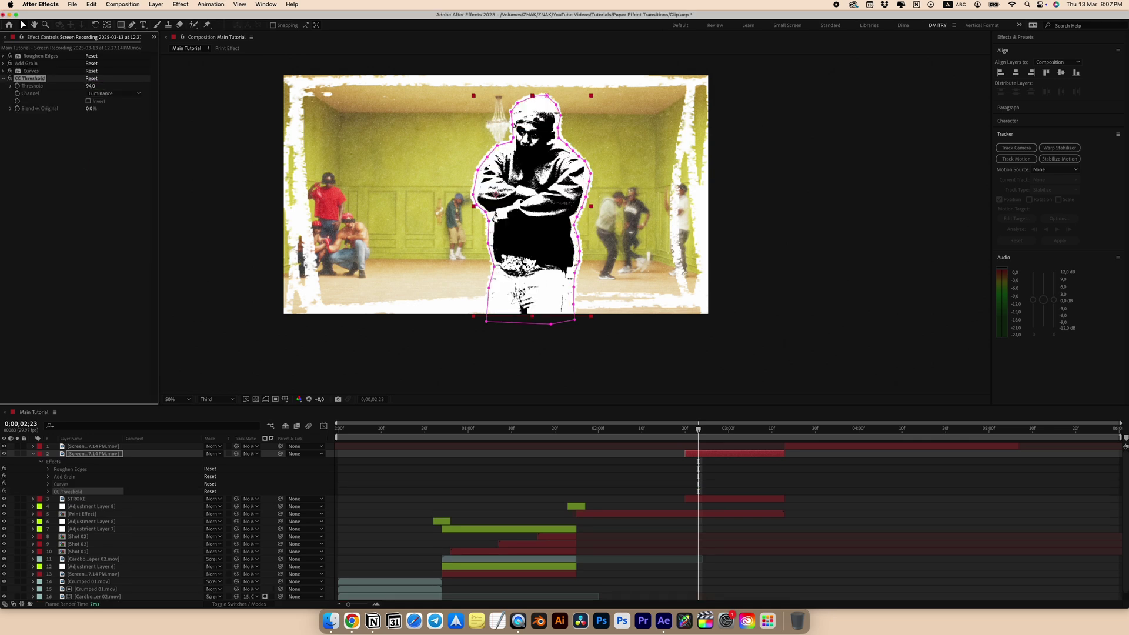
Add Posterize Time to the masked freeze-frame layer with a Frame Rate of 12
key(ctrl+space)
text(posterize)
click(63, 154)
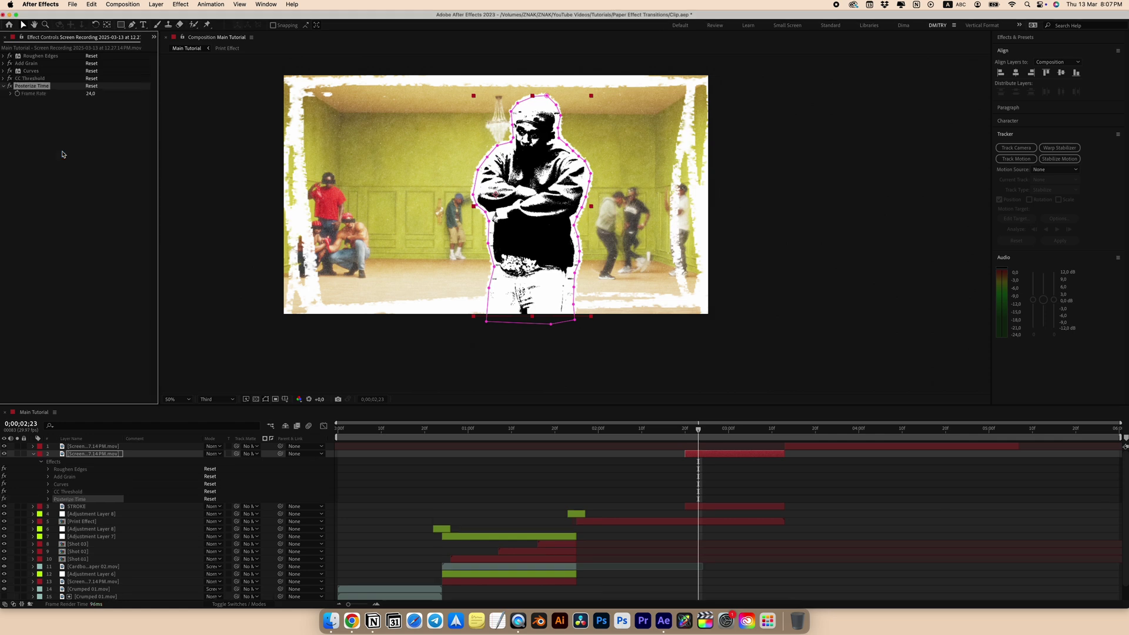
click(90, 94)
text(12)
key(Return)
Apply Tint to the masked freeze-frame layer and map white to the cream color FFF3D1
key(ctrl+space)
text(tint)
click(107, 142)
click(90, 116)
drag(605, 290, 593, 286)
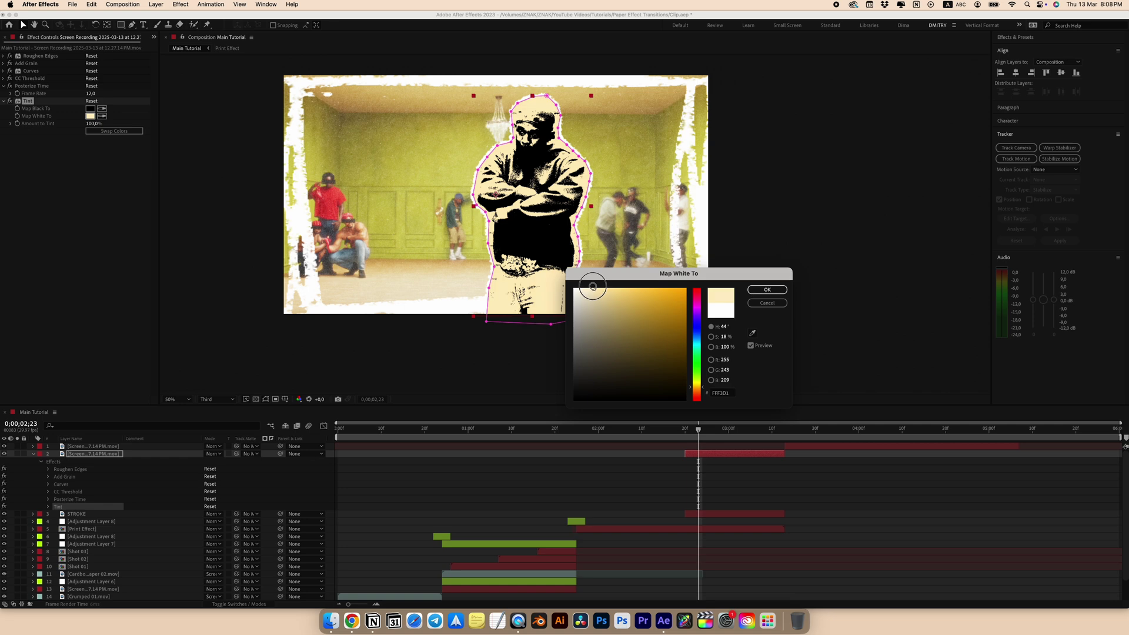
click(768, 290)
click(781, 291)
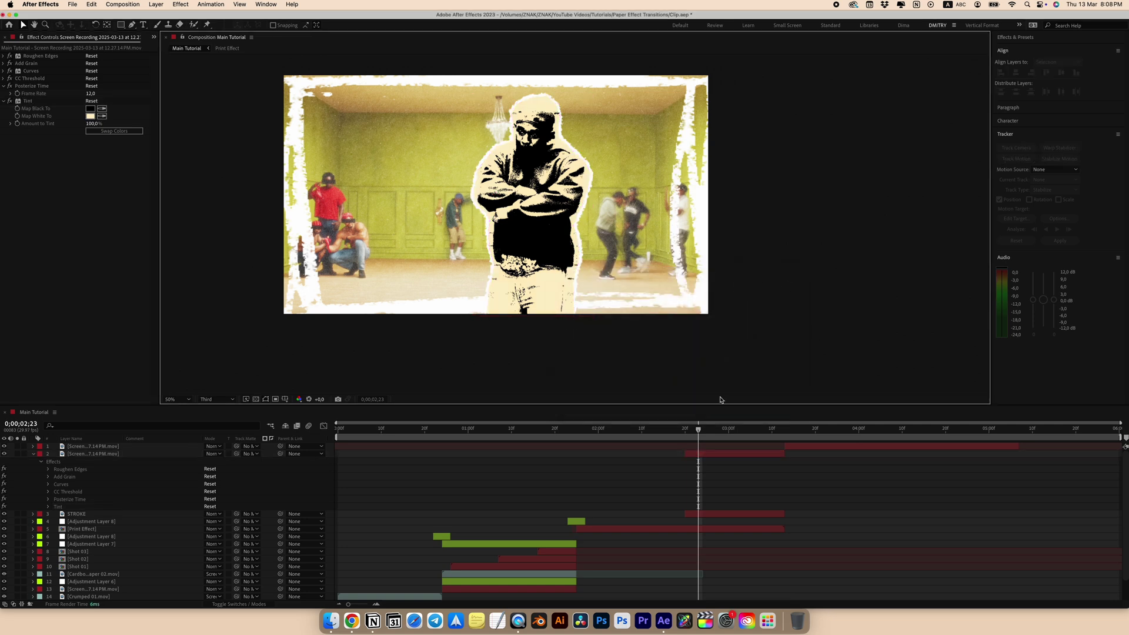
Place Cardboard paper 01.mov above the masked freeze-frame layer, trim it to that layer's duration and blend it with Screen
key(ctrl+0)
drag(38, 126, 696, 454)
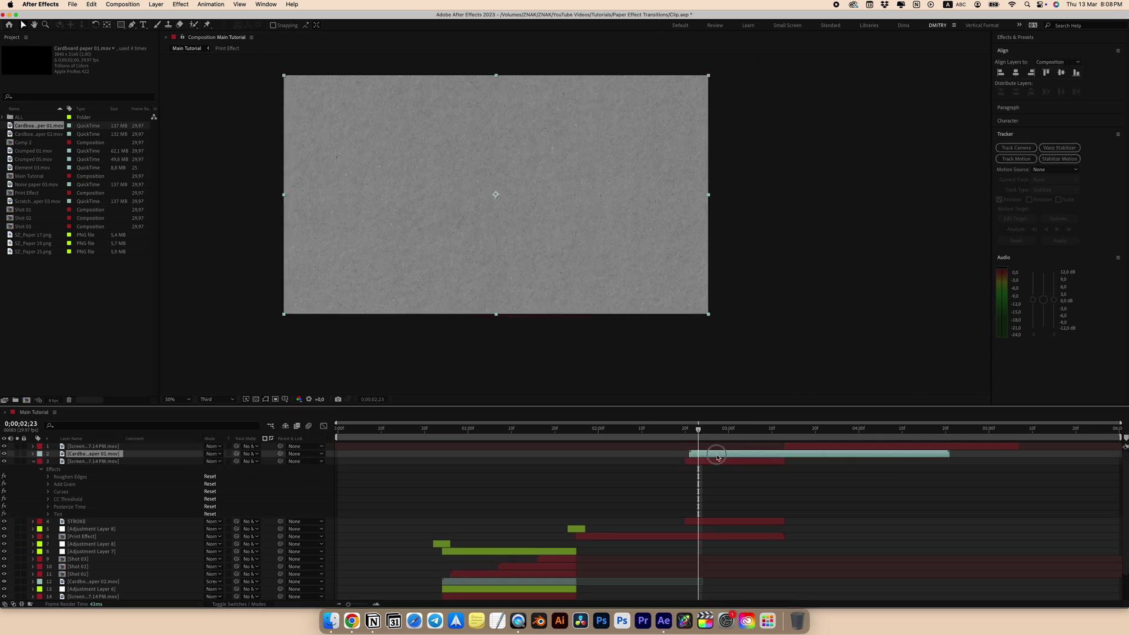
click(213, 454)
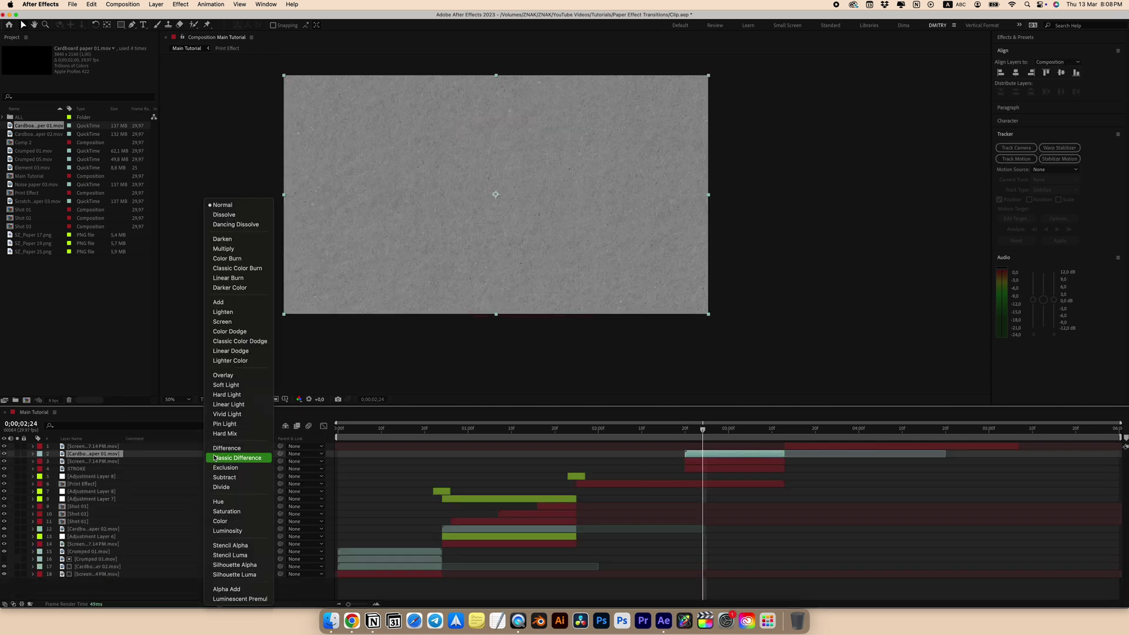
click(225, 323)
Add Curves to the Cardboard paper 01 layer and pull the middle of the RGB curve down to darken the texture
key(ctrl+space)
text(curves)
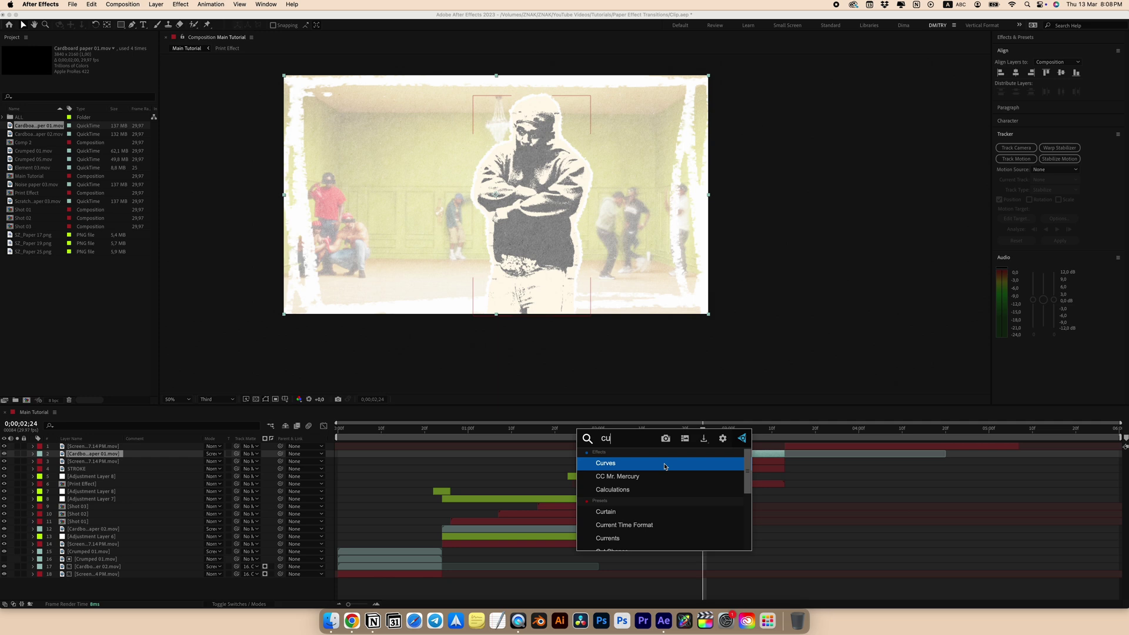
key(Return)
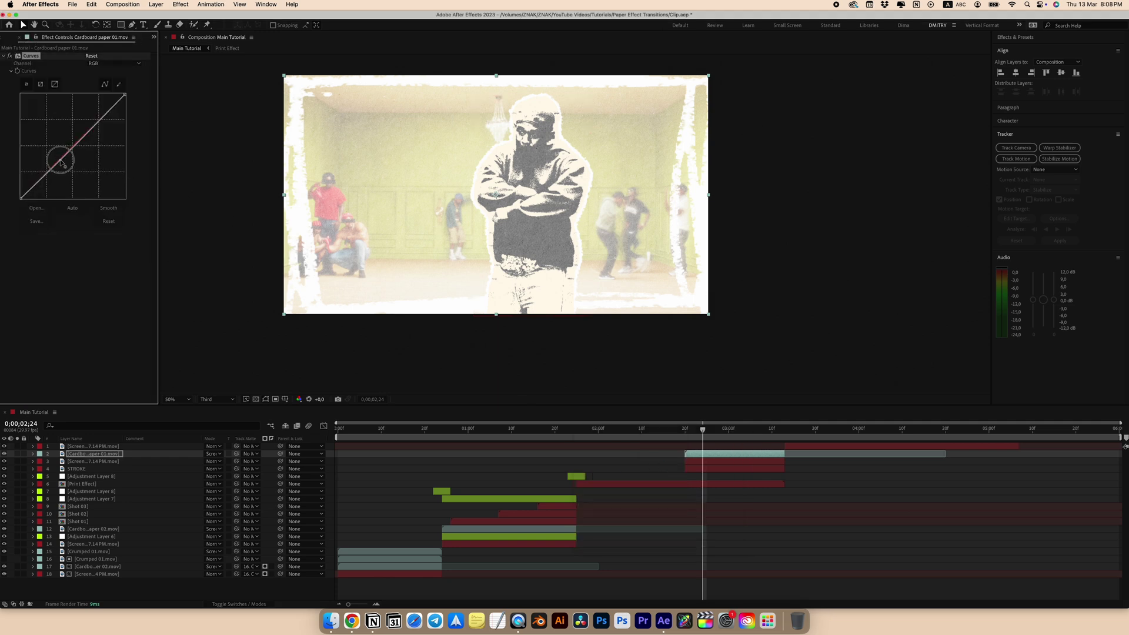
drag(56, 163, 71, 165)
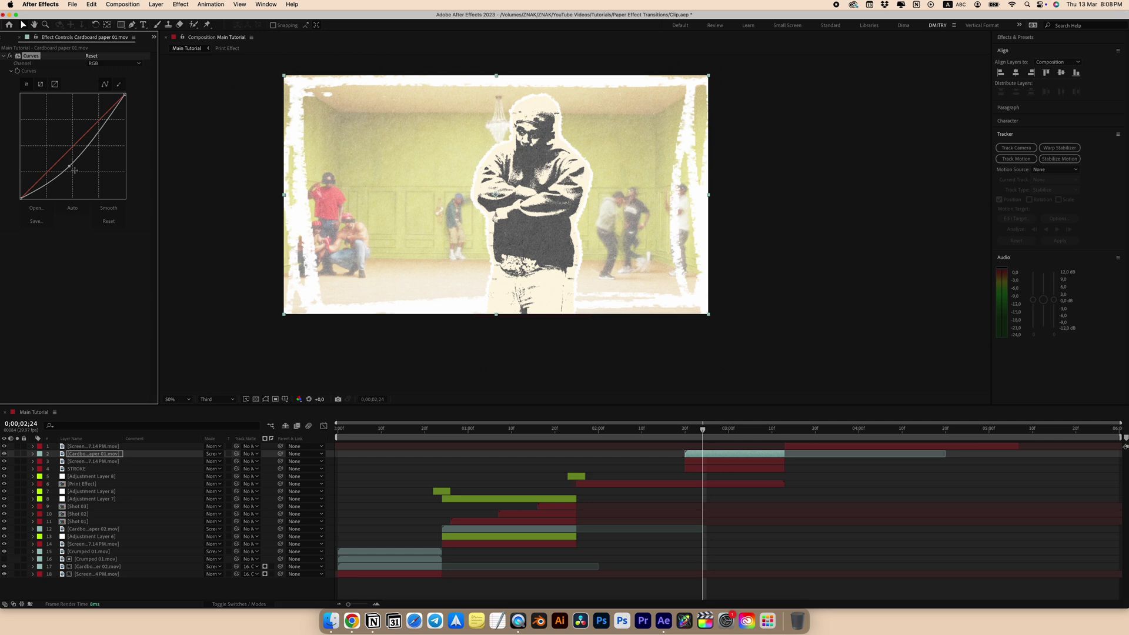
Add Brightness & Contrast to the cardboard layer with Brightness -134 and save the project
key(ctrl+space)
text(bri)
key(Return)
click(89, 242)
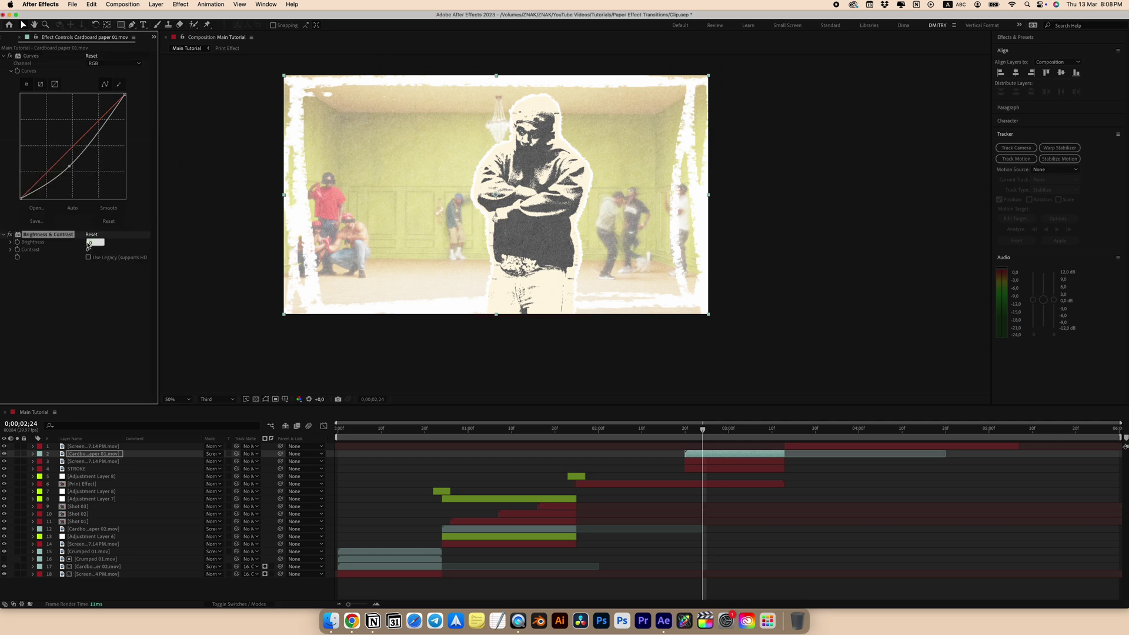
text(-134)
key(Return)
key(super+s)
Duplicate the masked freeze-frame layer above the cardboard paper and use the duplicate as the cardboard layer's track matte
key(super+Down)
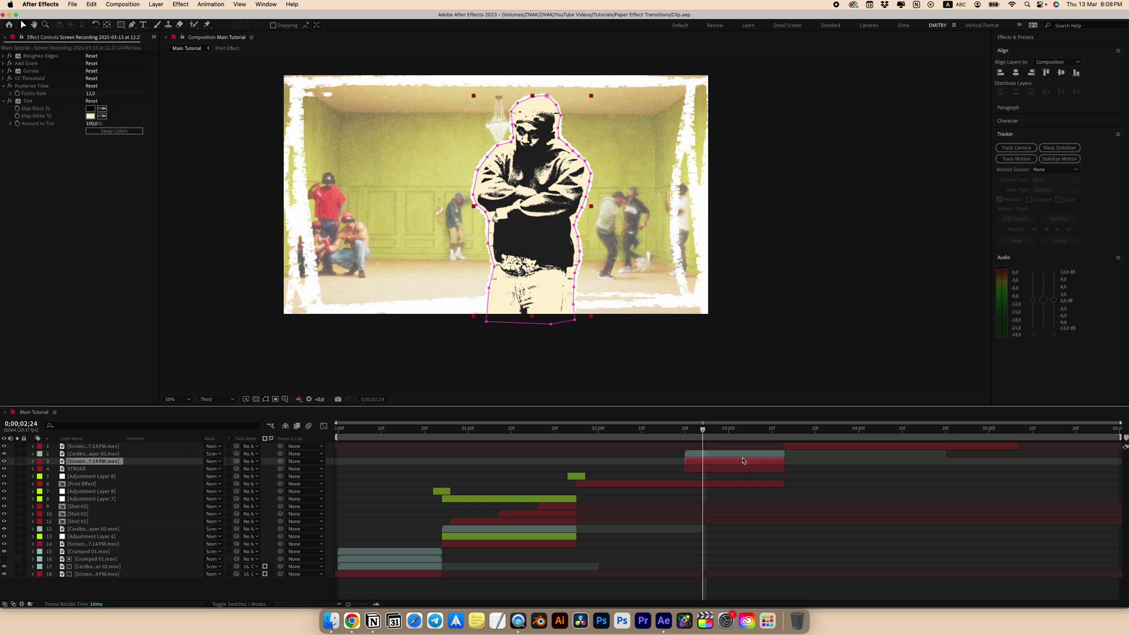
key(super+d)
drag(117, 462, 109, 449)
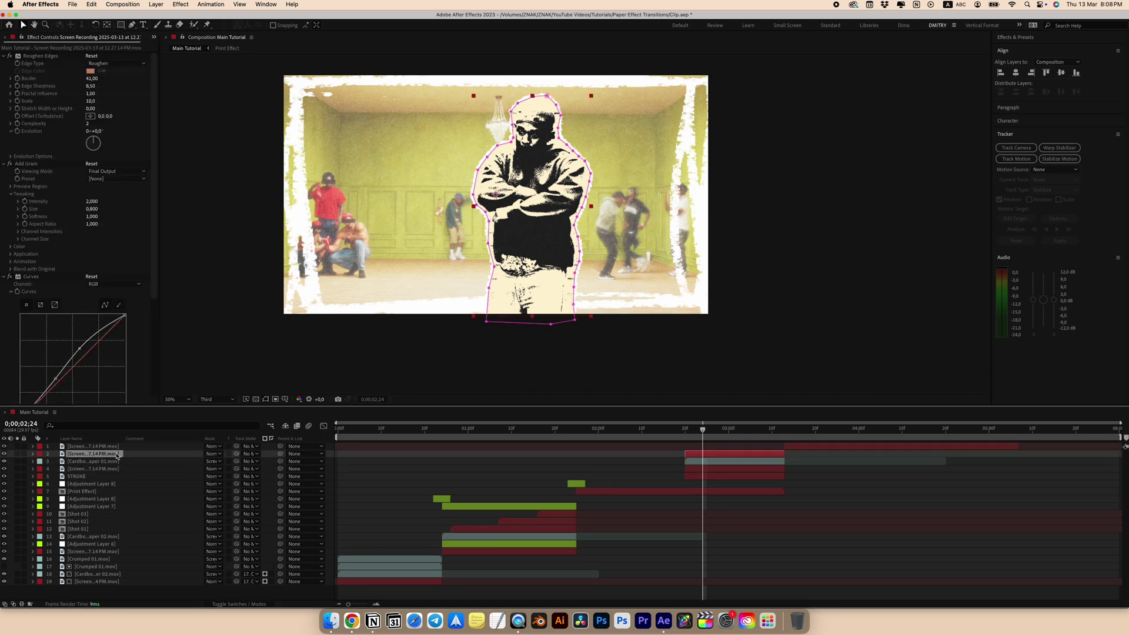
click(724, 461)
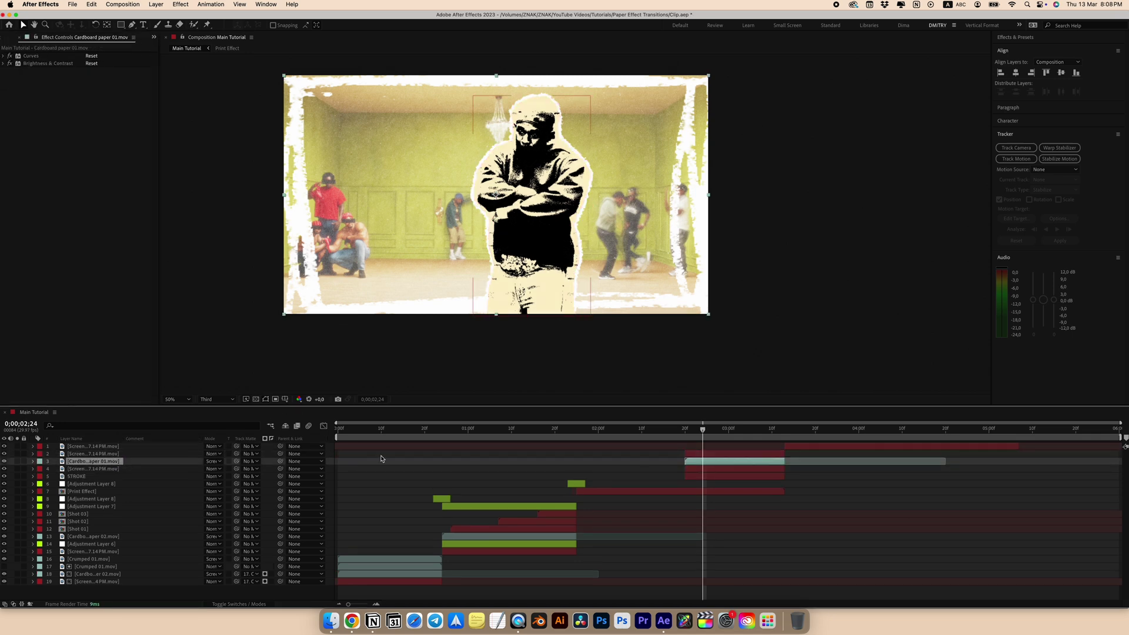
click(248, 462)
click(278, 435)
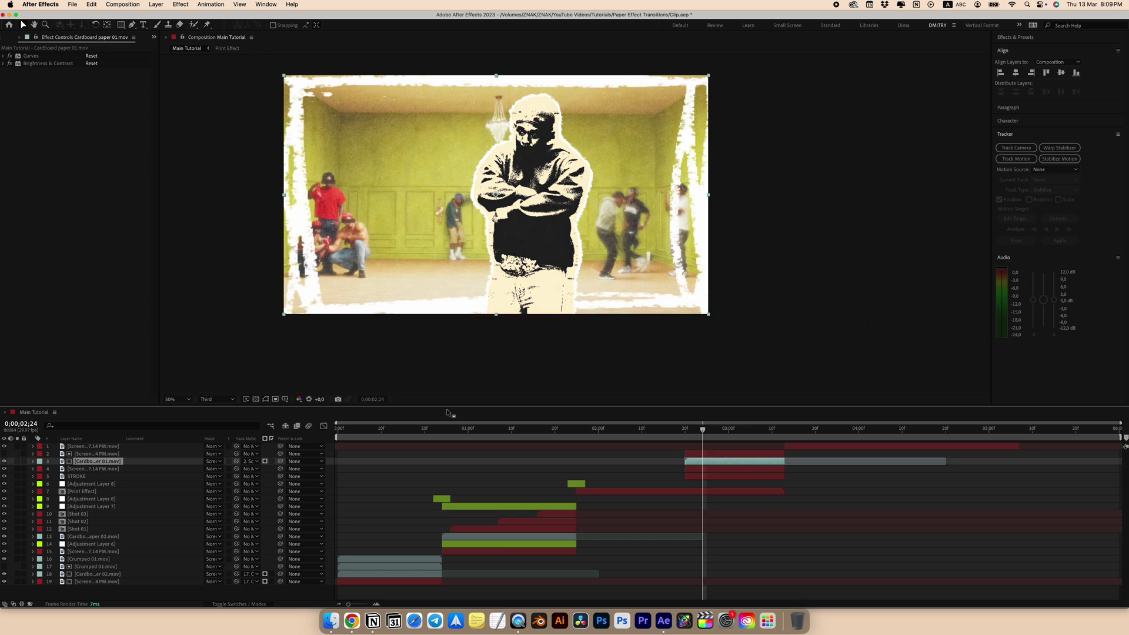
Copy all effects from the matte copy of the freeze-frame layer and paste them onto the following screen-recording clip at 0;00;03;21
click(674, 456)
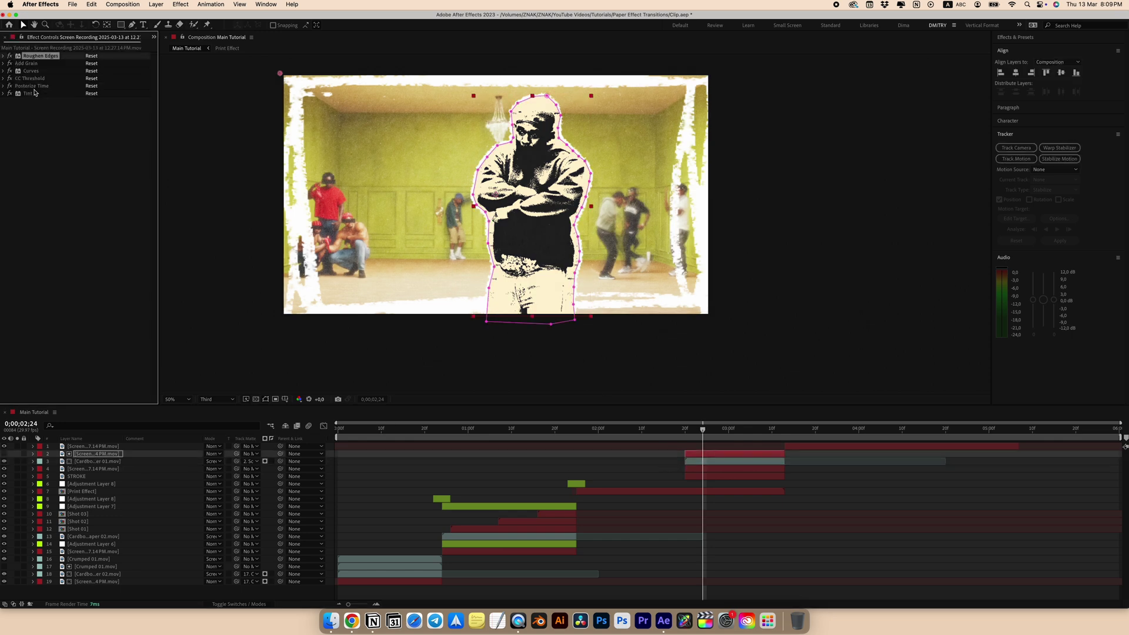
shift+click(31, 94)
click(820, 431)
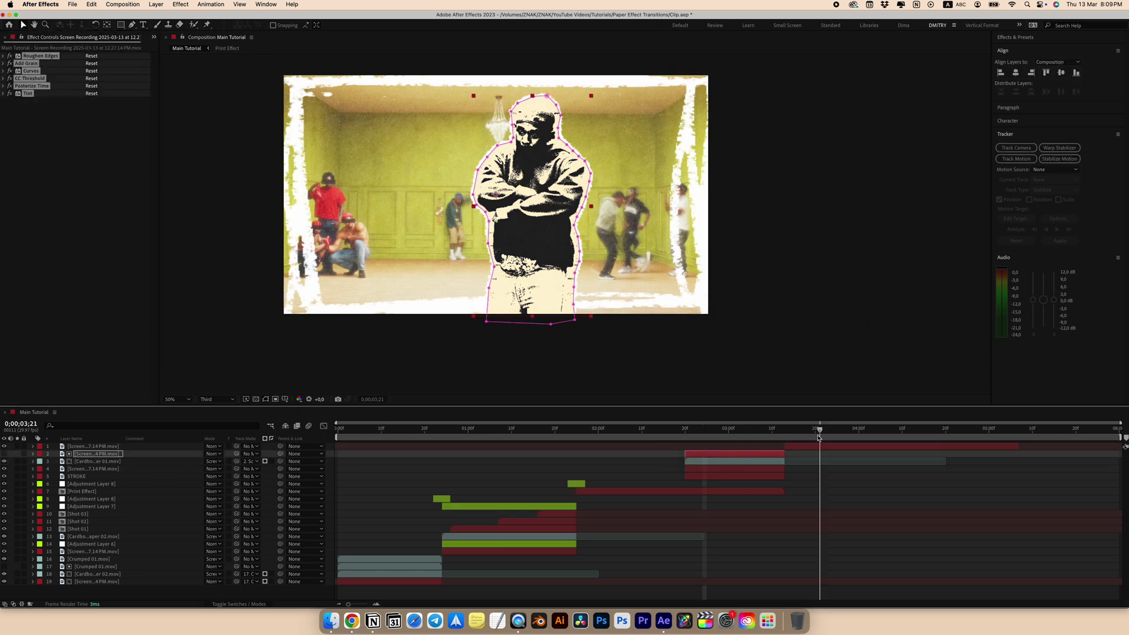
click(817, 446)
key(super+v)
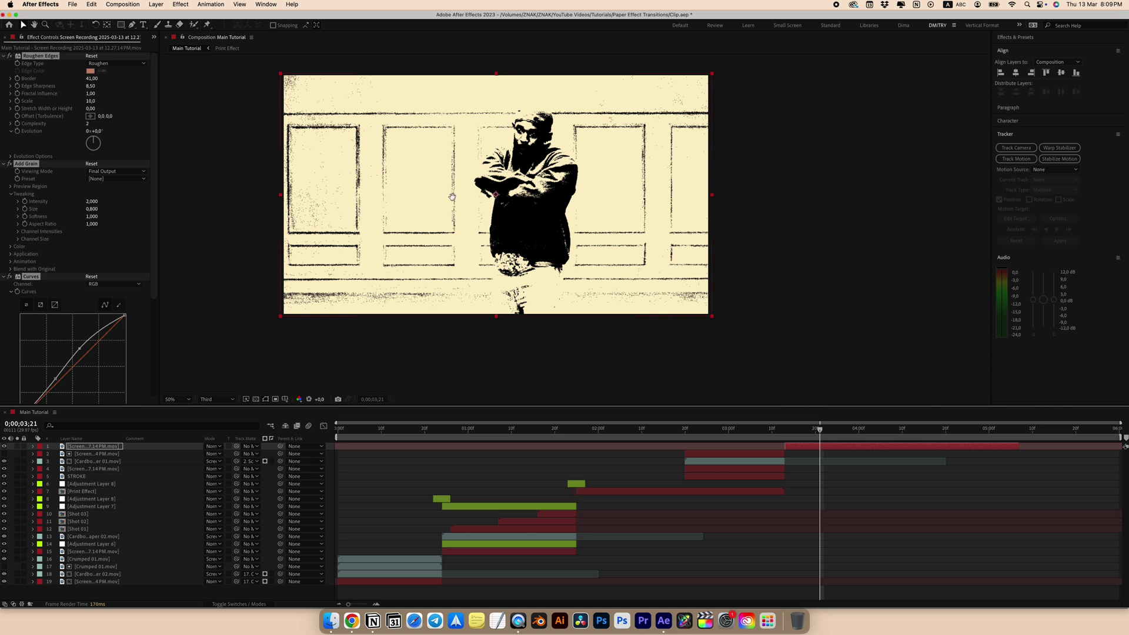
Pre-compose the matte copy, cardboard paper, freeze-frame and STROKE layers into a composition named CutOut Effect
drag(453, 196, 489, 216)
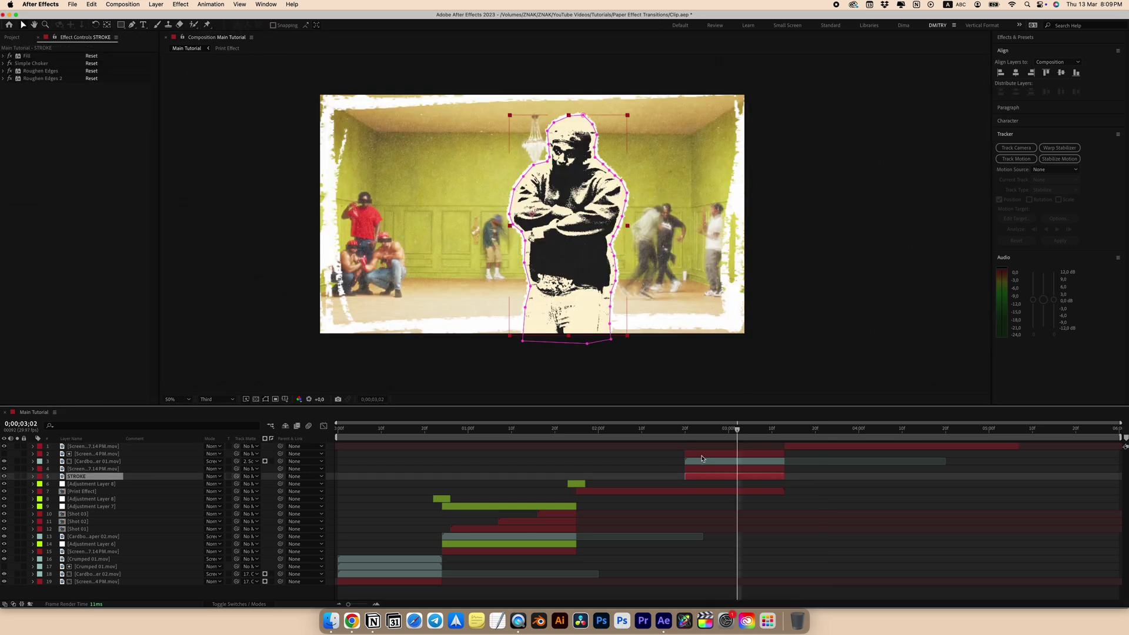
shift+click(701, 455)
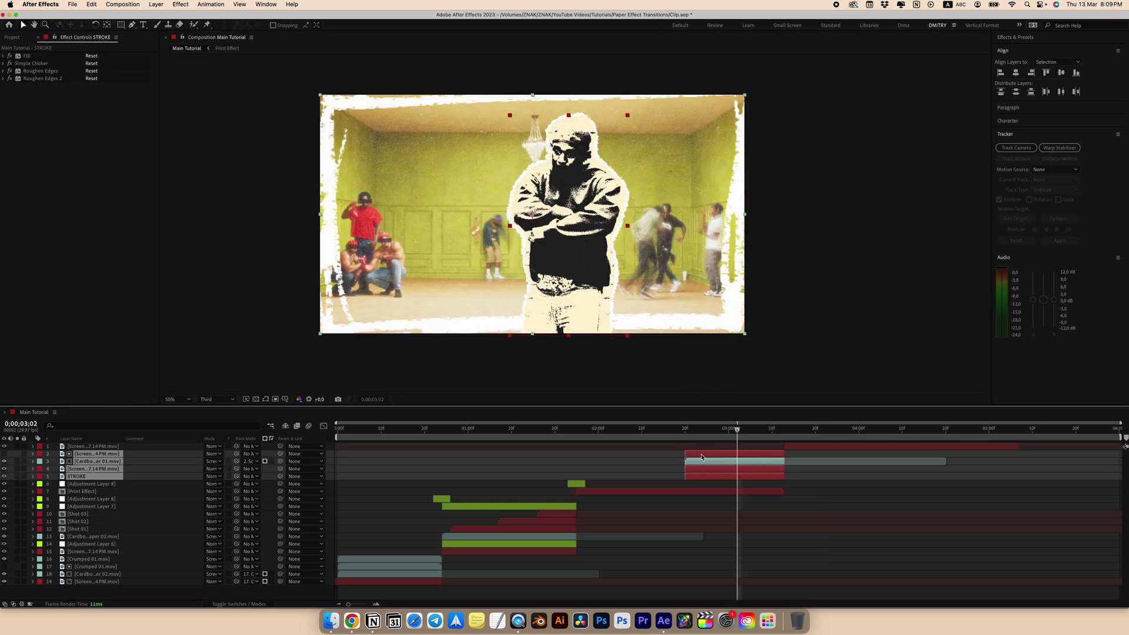
right_click(108, 479)
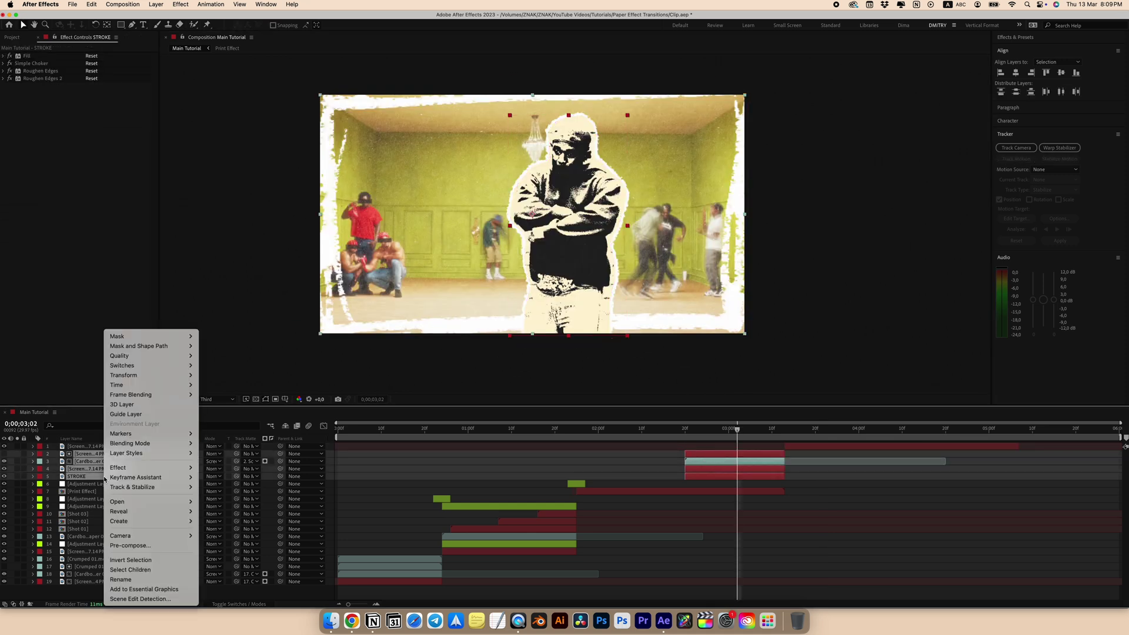
click(138, 547)
text(CutO)
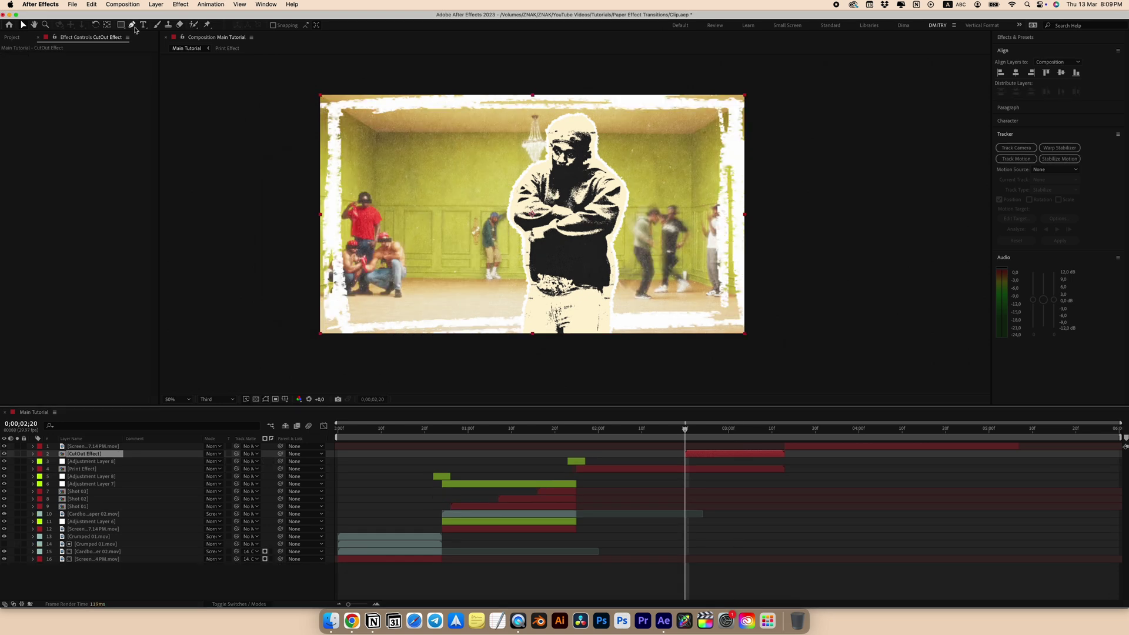
Draw a low four-point mask on the CutOut Effect layer around the base of the figure and adjust its upper corner
click(132, 25)
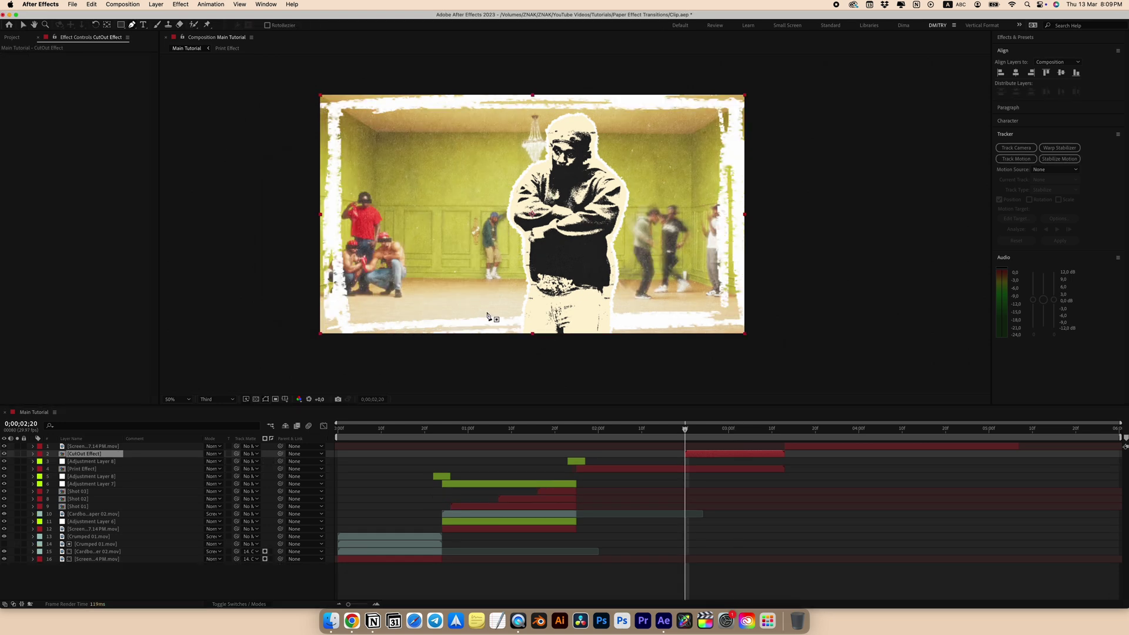
click(506, 341)
click(505, 315)
click(622, 324)
click(627, 343)
click(507, 341)
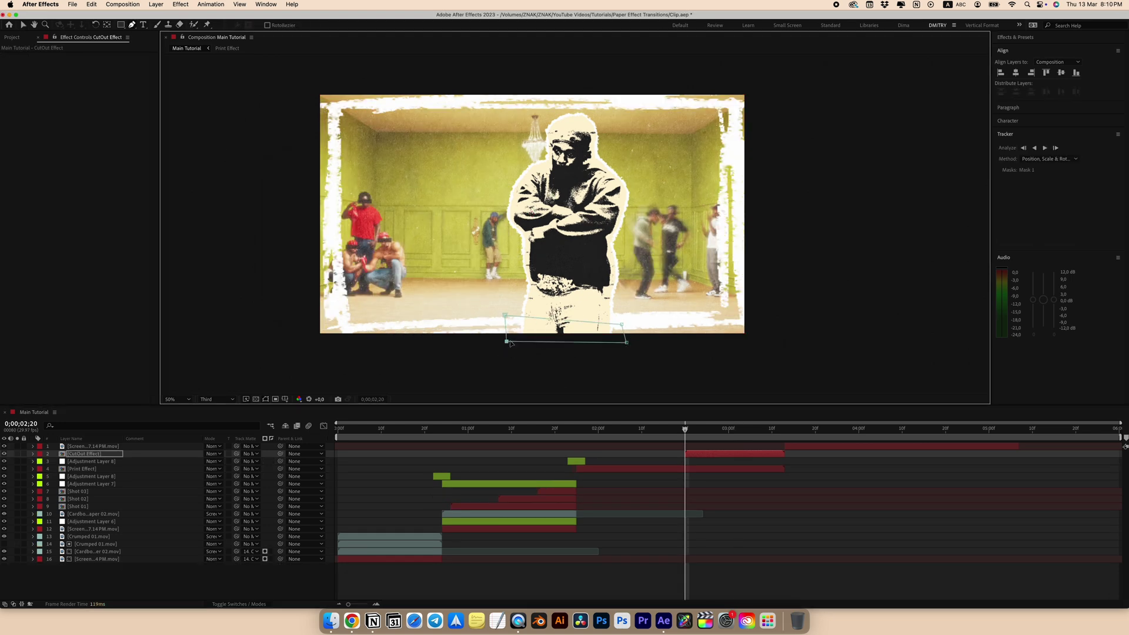
key(v)
drag(622, 324, 626, 321)
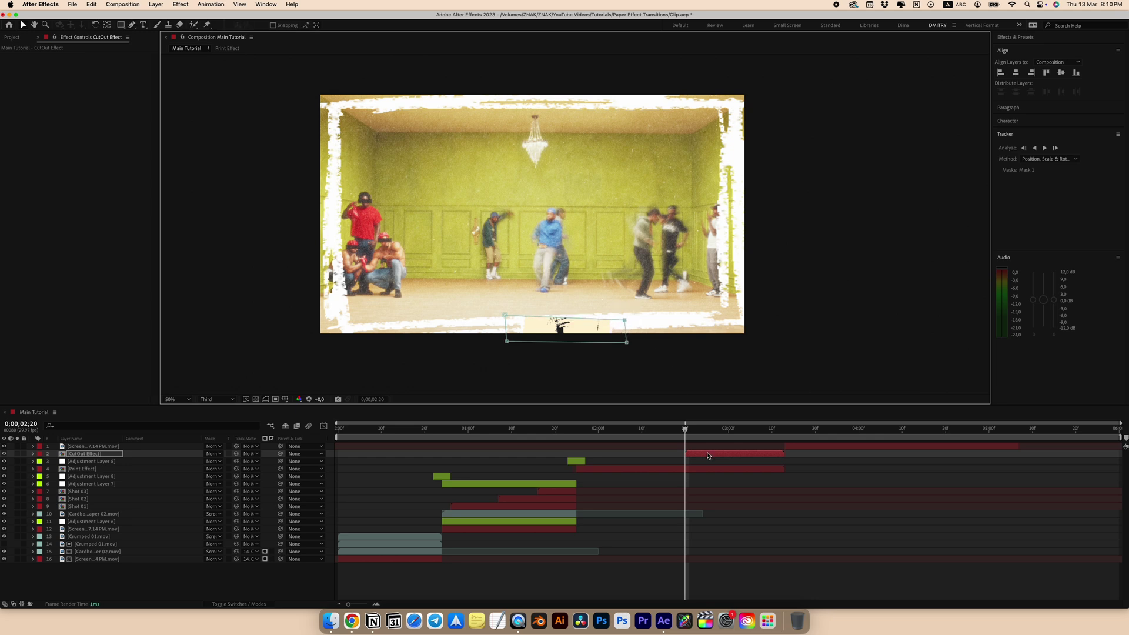
Keyframe the mask path every four frames from 0;00;02;20 to 0;00;03;10, raising its upper corners at uneven angles until the whole figure is revealed
key(alt+shift+m)
key(Page_Down)
key(Page_Down)
key(Page_Down)
key(Page_Down)
drag(626, 320, 639, 300)
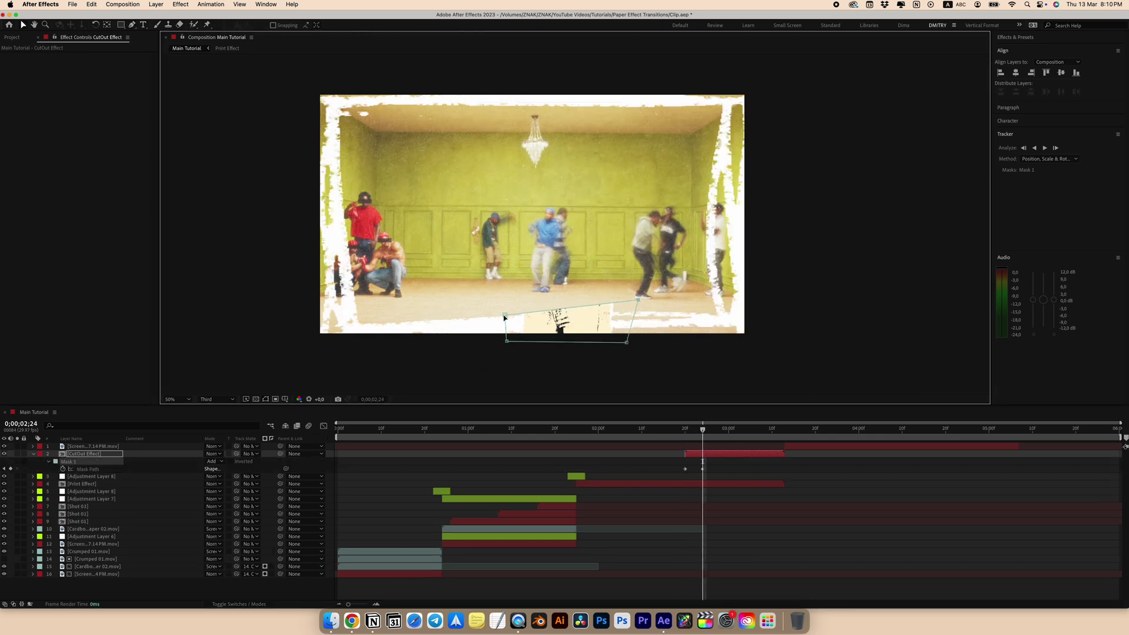
drag(505, 315, 496, 301)
key(Page_Down)
key(Page_Down)
key(Page_Down)
key(Page_Down)
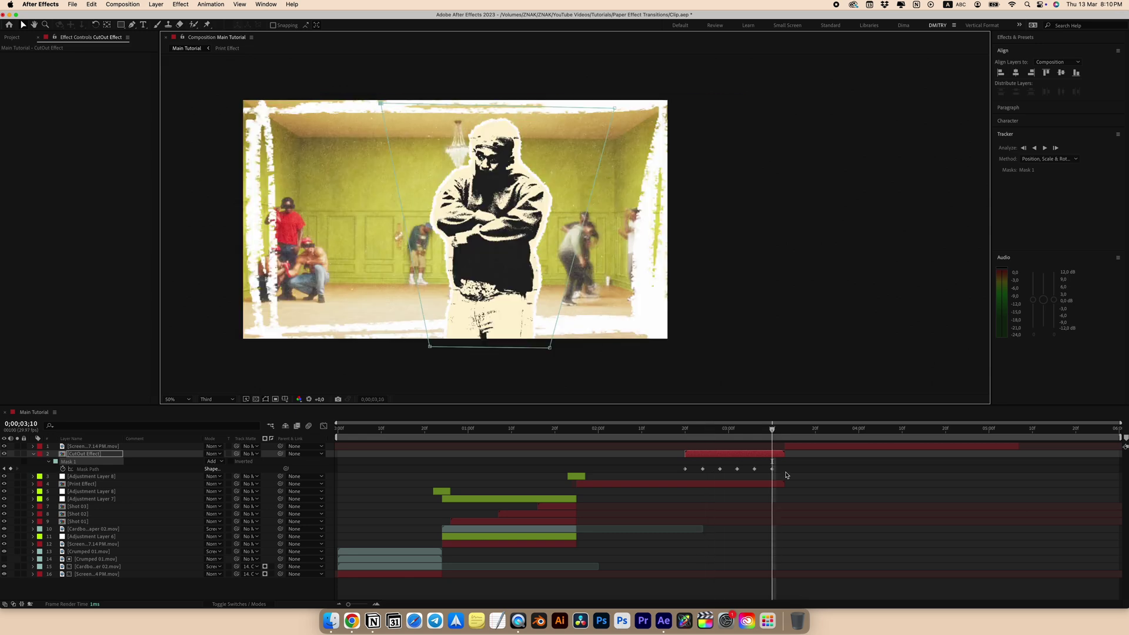
Convert all Mask Path keyframes of the CutOut Effect layer to hold keyframes and collapse the layer properties
drag(791, 463, 654, 481)
right_click(704, 471)
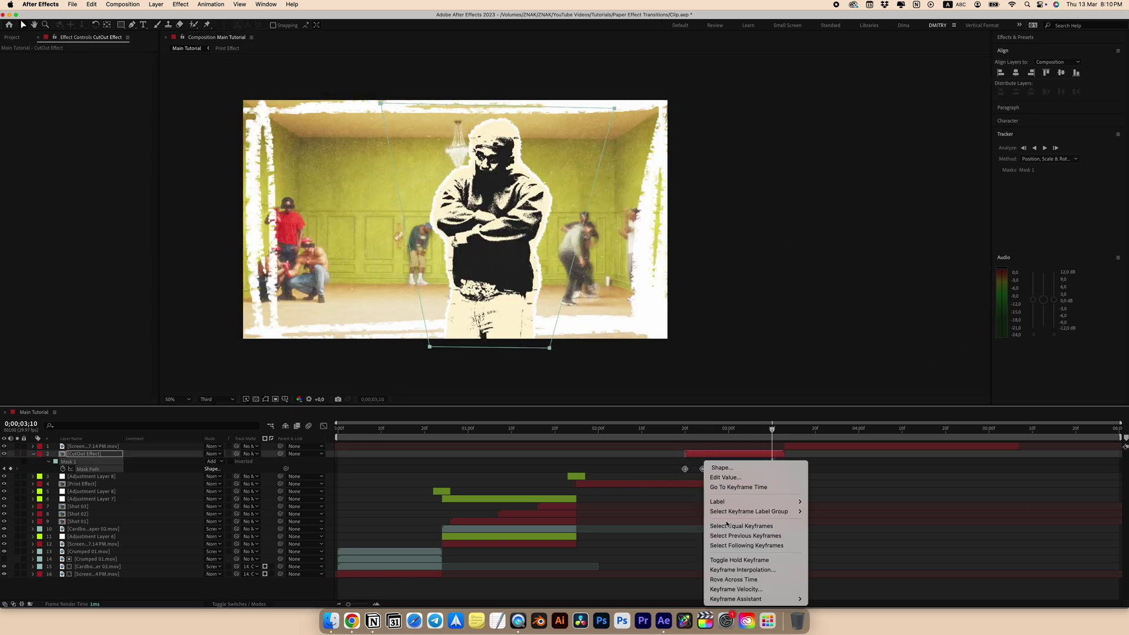
click(747, 557)
click(776, 445)
key(u)
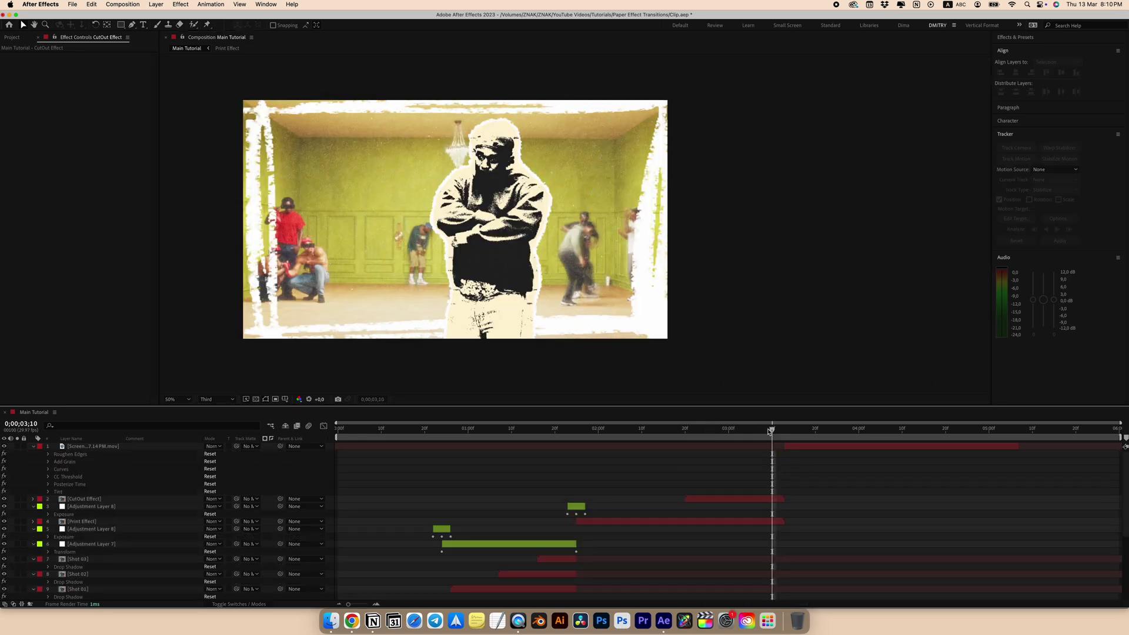
key(u)
drag(770, 430, 639, 436)
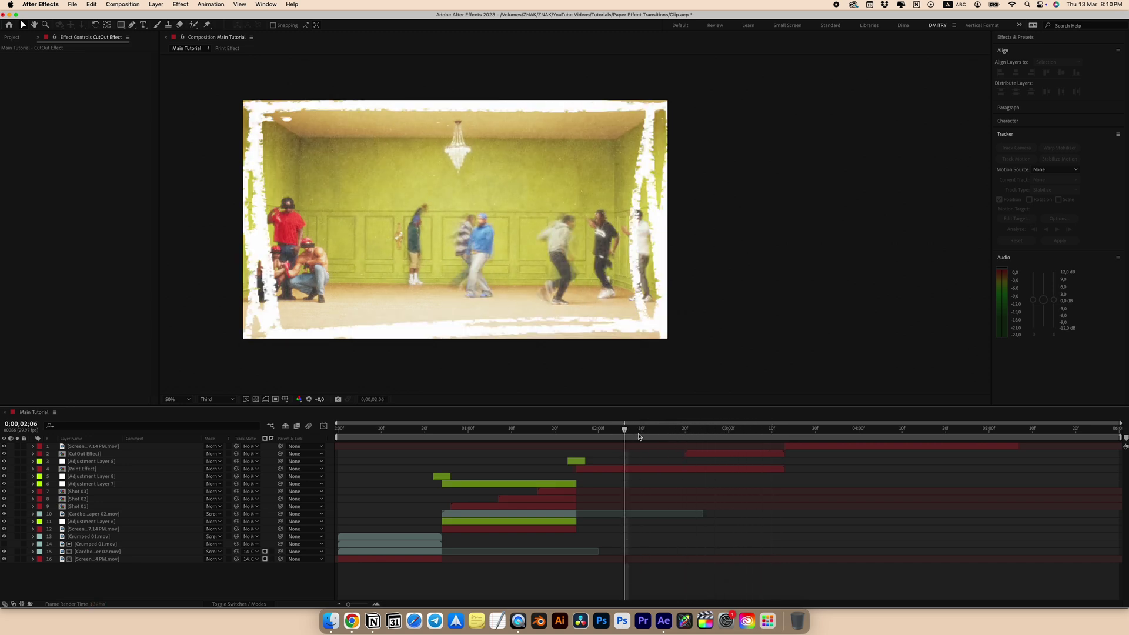
Add Drop Shadow to CutOut Effect with Opacity 75%, Direction 17°, Distance 20 and Softness 70, and save the project
key(ctrl+space)
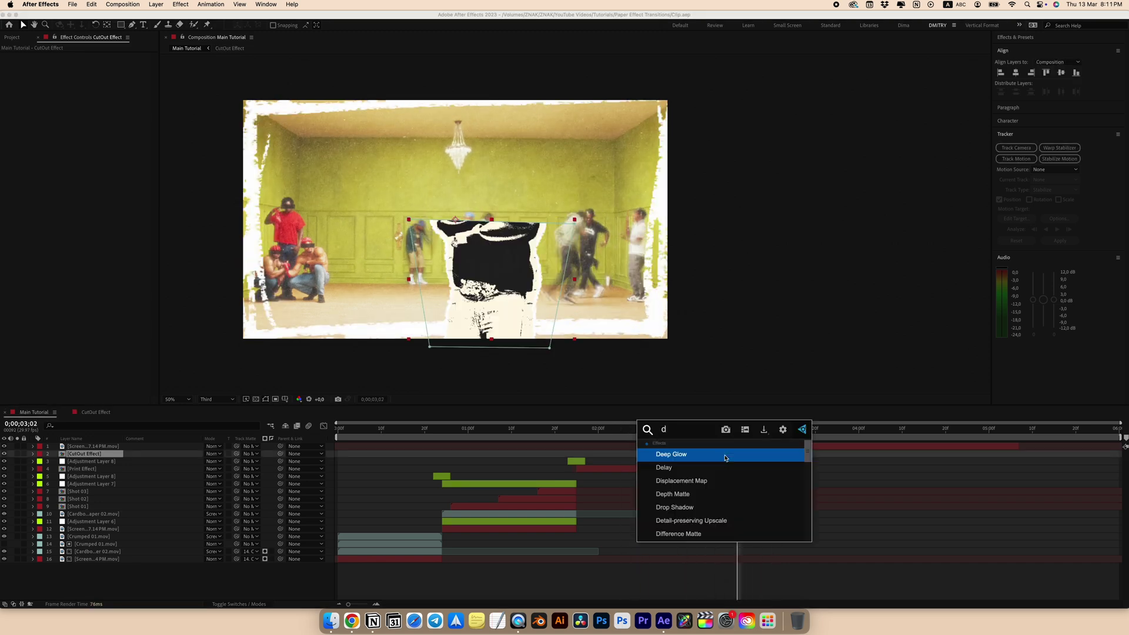
text(drop)
key(Return)
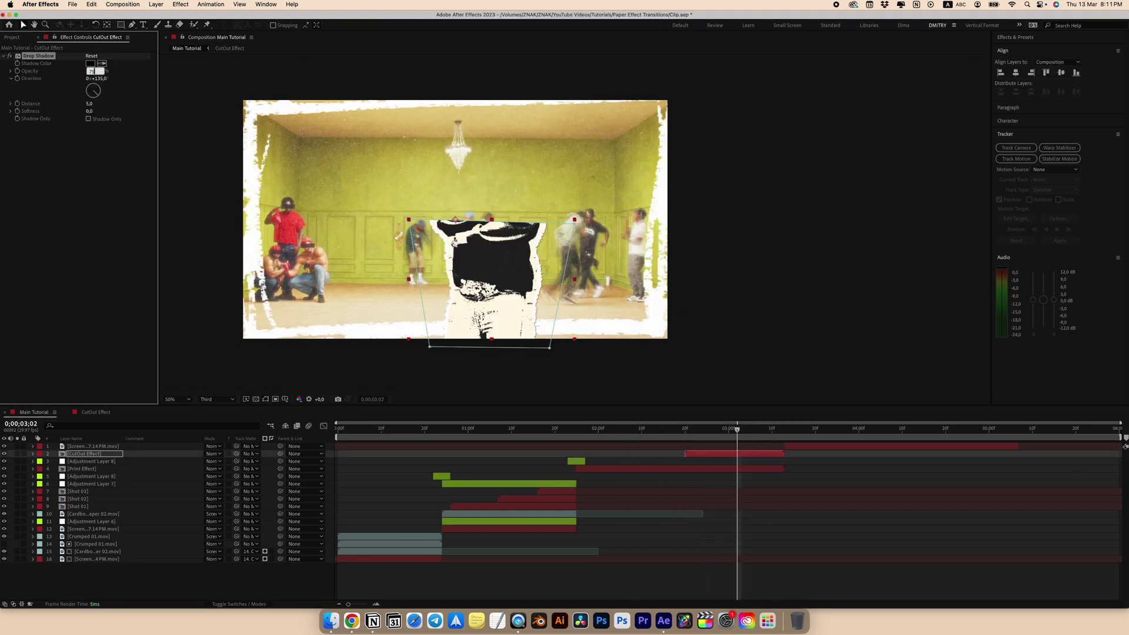
text(75)
key(Return)
click(100, 78)
text(17)
key(Return)
click(89, 103)
key(Tab)
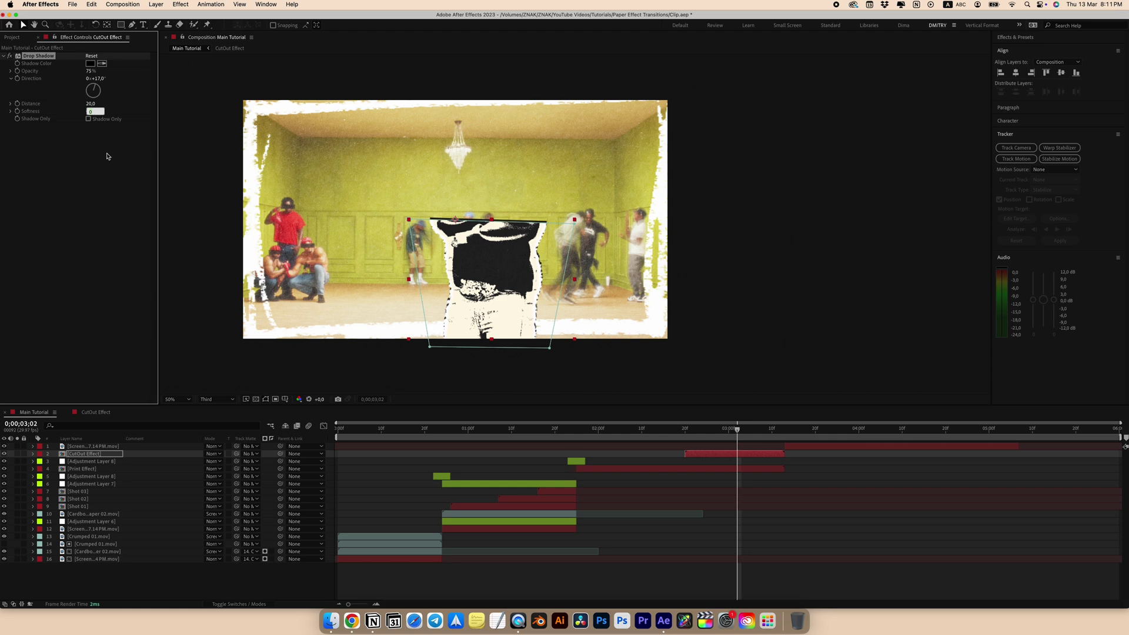
key(Return)
key(super+s)
Create an adjustment layer above CutOut Effect, trim it to the cutout's duration, apply the Transform effect and save
right_click(225, 573)
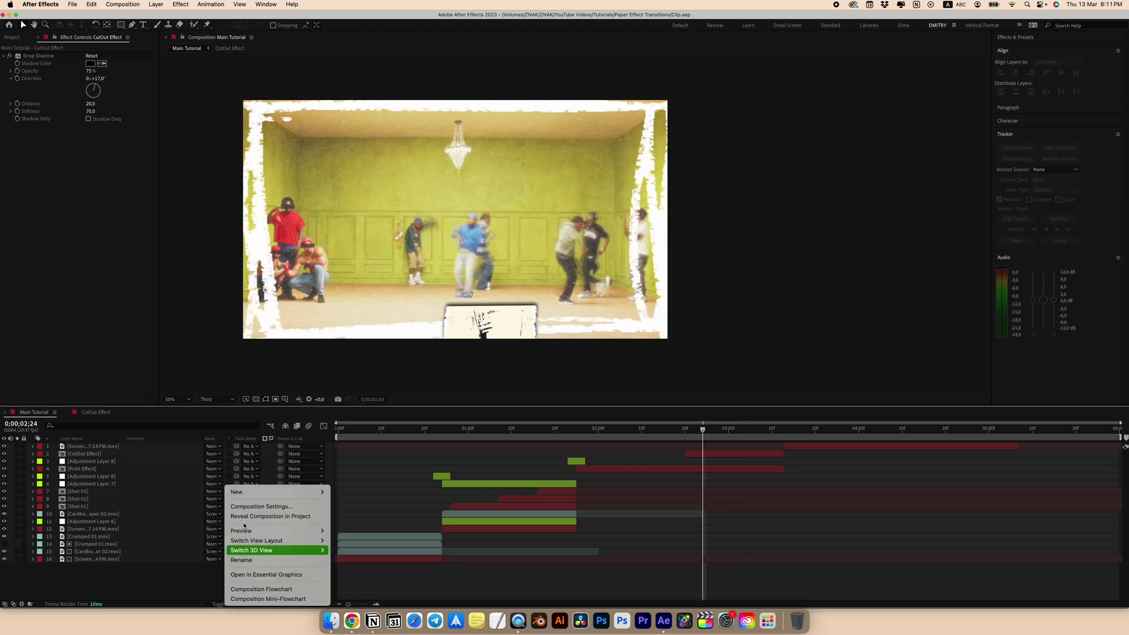
mouse_move(249, 495)
click(371, 566)
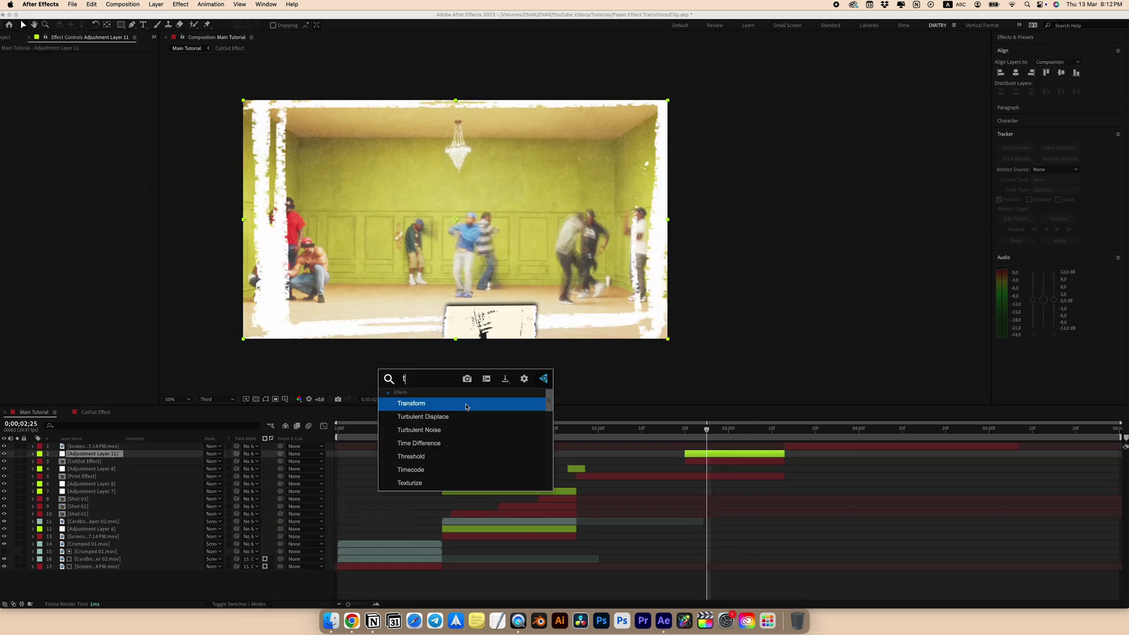
click(466, 406)
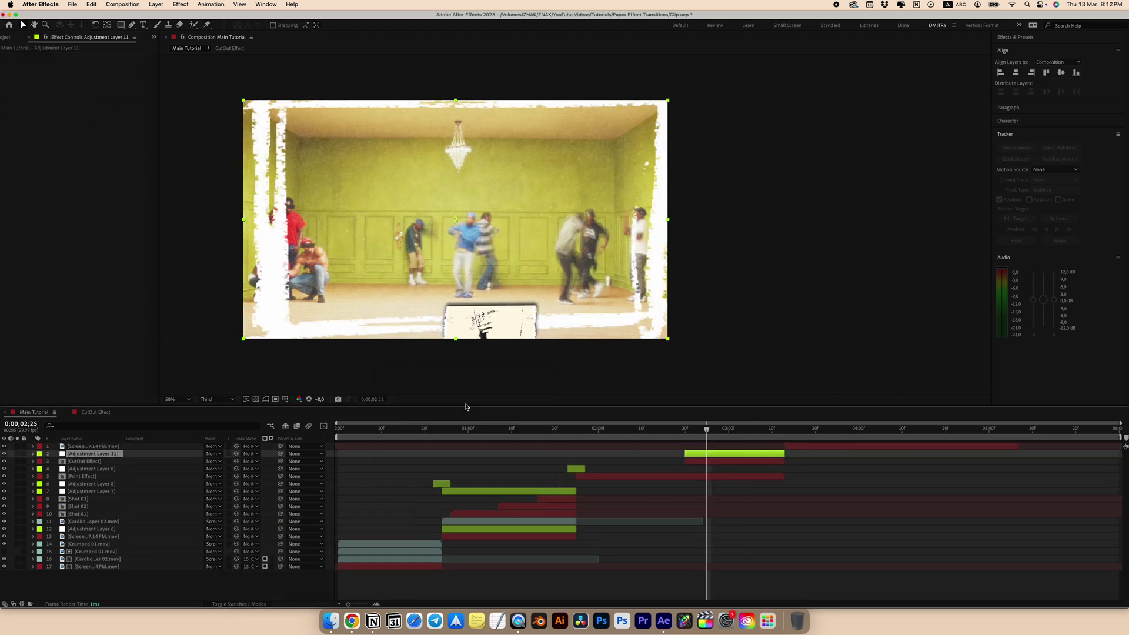
key(super+s)
Keyframe the adjustment layer's Transform Scale at 100 on 0;00;02;20 and 105 on 0;00;03;12
drag(710, 430, 686, 430)
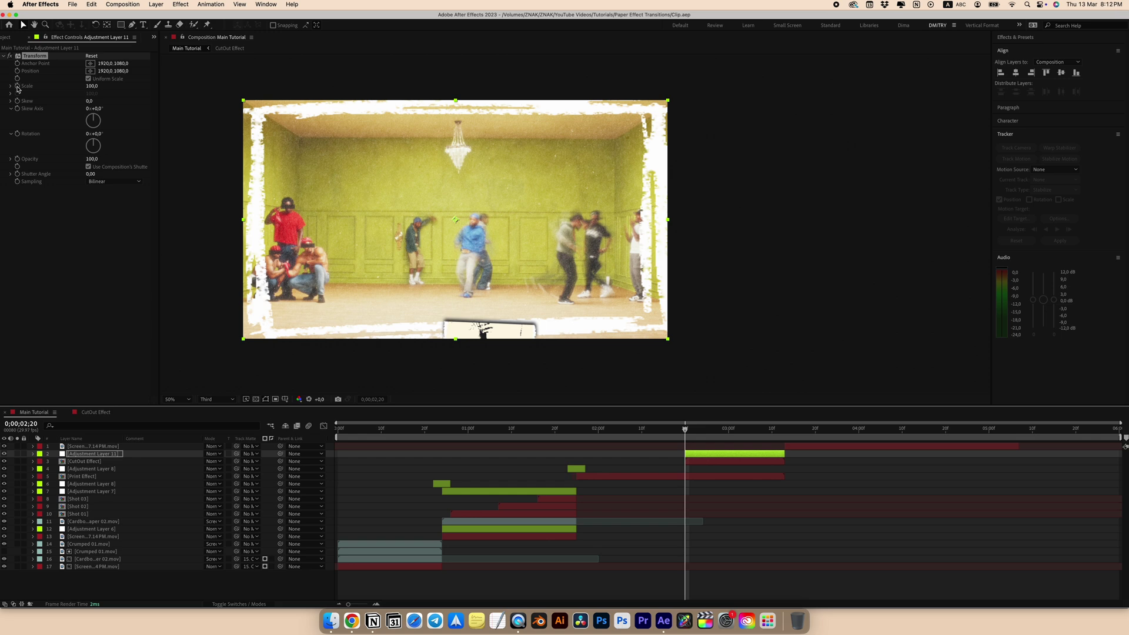
click(17, 86)
key(space)
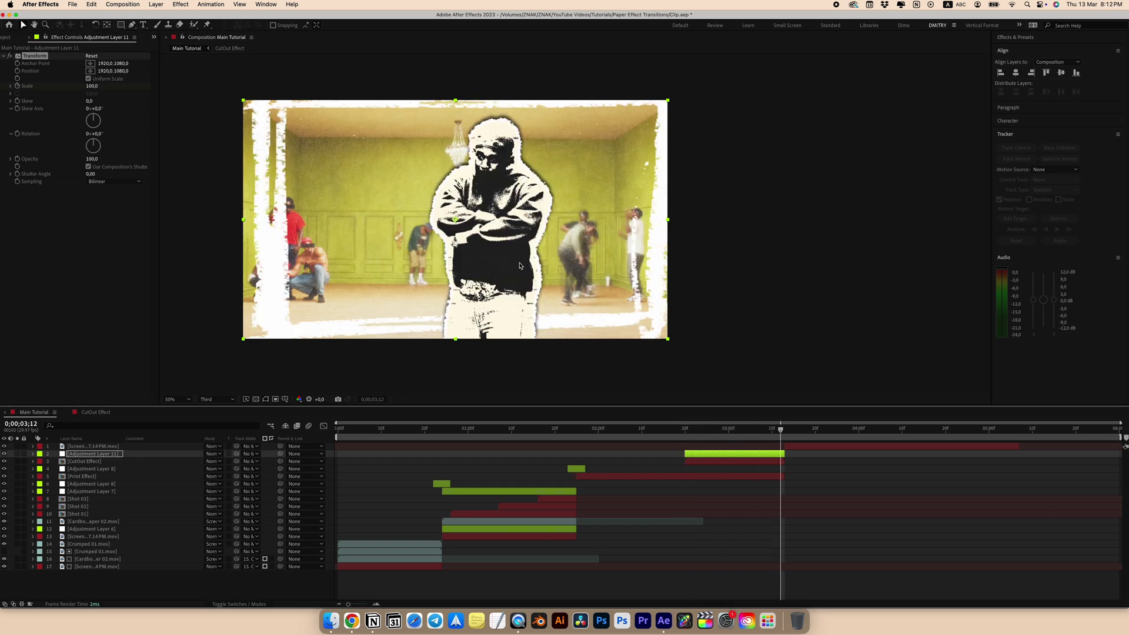
click(92, 86)
text(105)
key(Return)
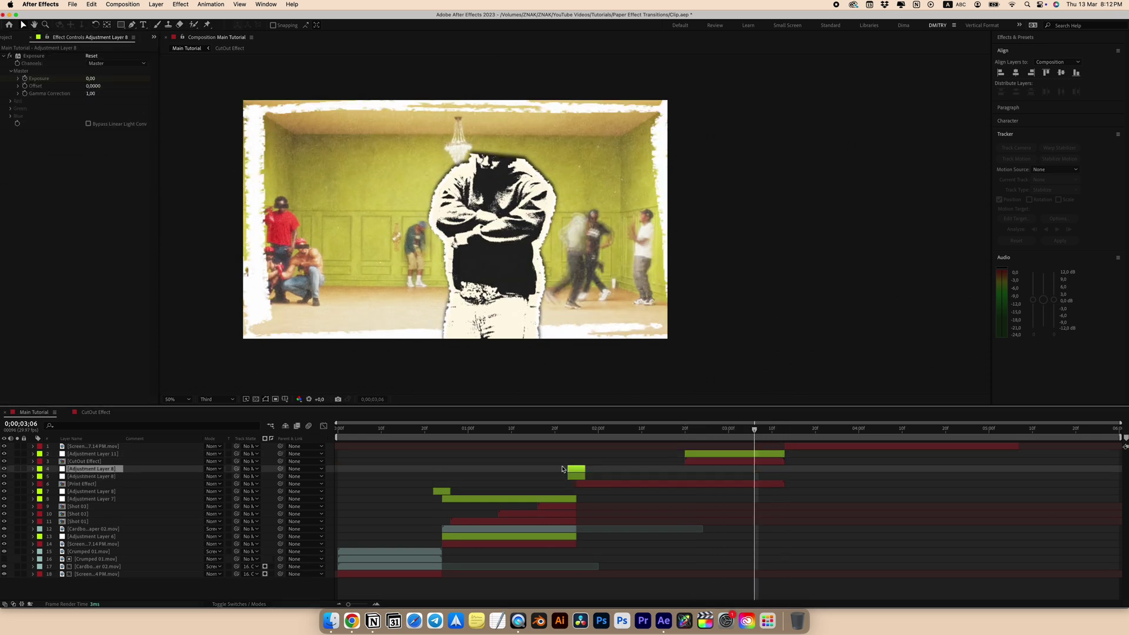
Move the duplicated exposure adjustment layer to the top of the stack and position it over the cut where CutOut Effect ends
drag(113, 471, 93, 445)
click(101, 468)
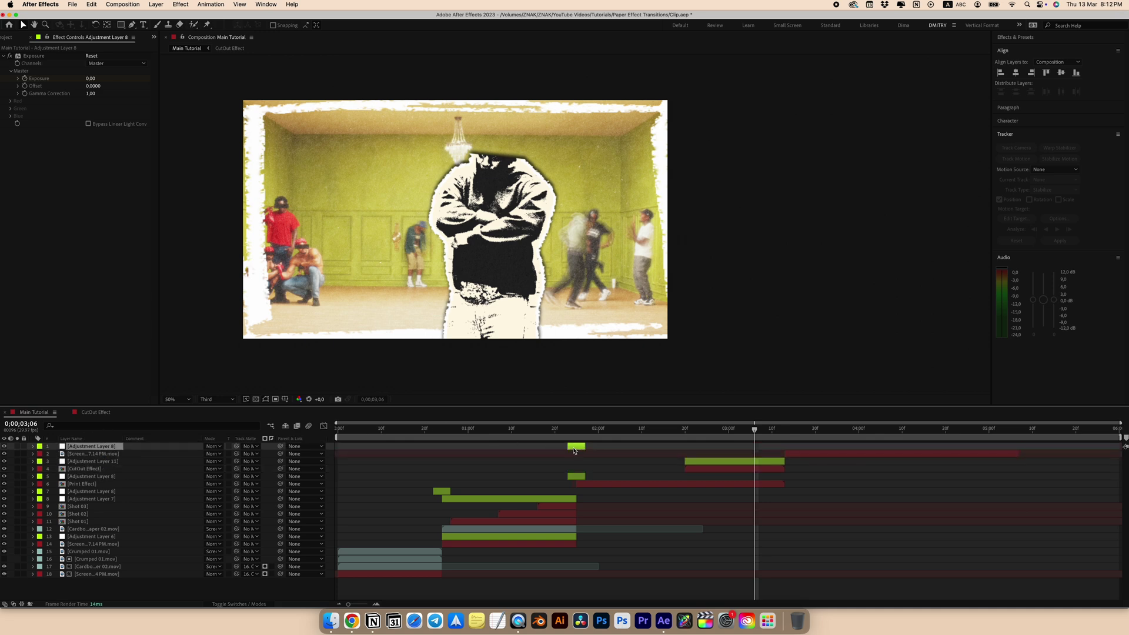
drag(575, 450, 617, 443)
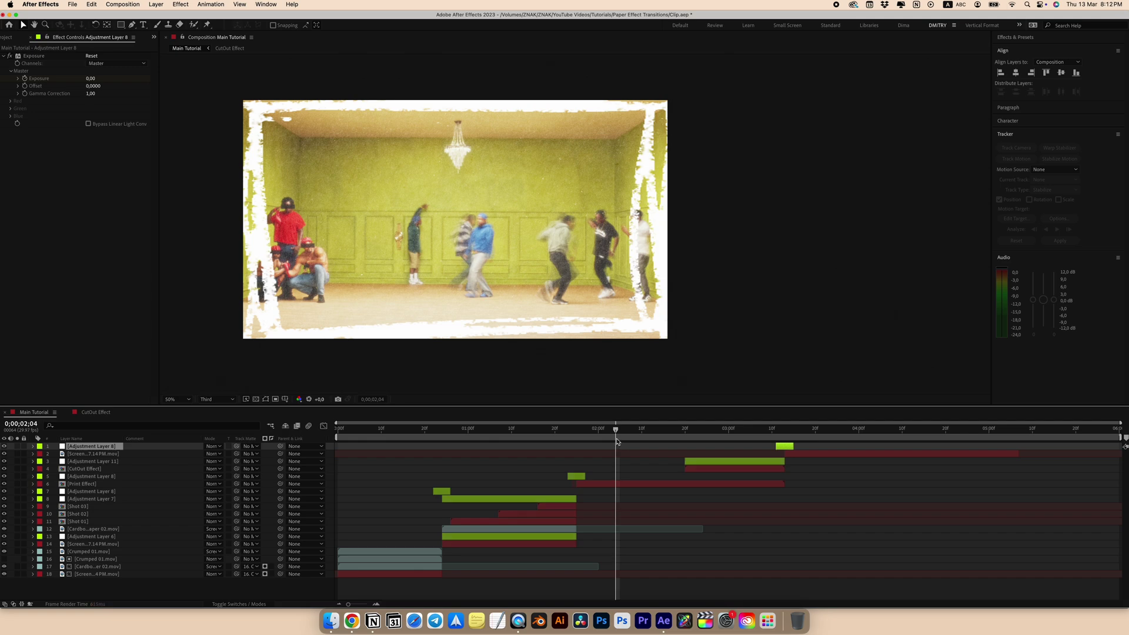
Preview the transitions, replay them from the start of Main Tutorial, and save the project
key(space)
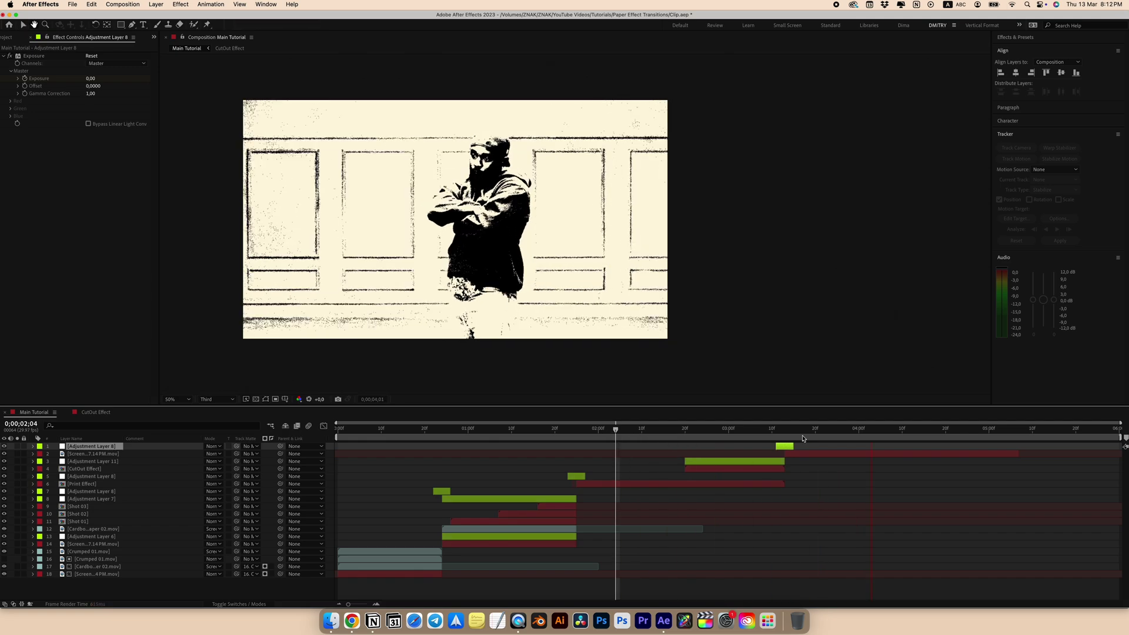
key(space)
drag(821, 430, 338, 447)
key(space)
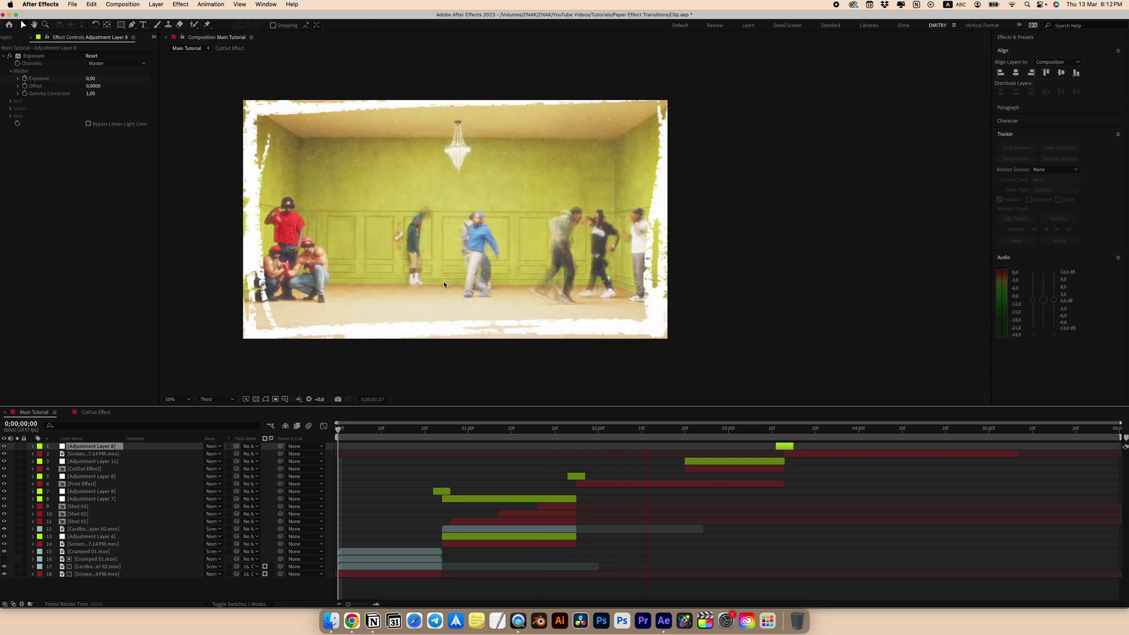
key(super+s)
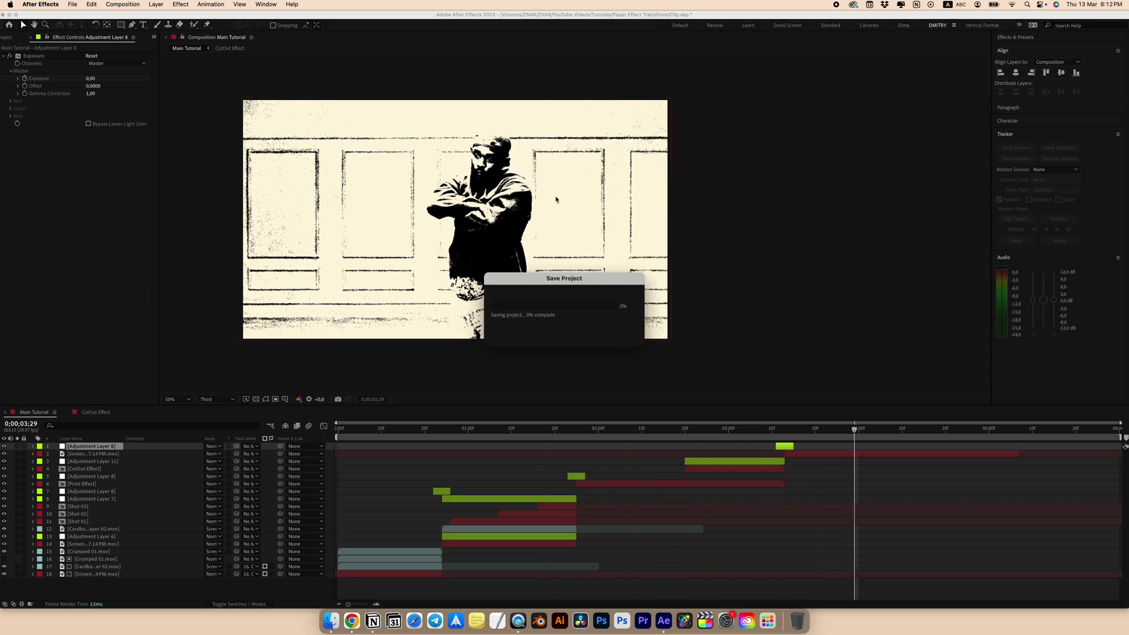
Add Cardboard paper 01.mov above the final black-and-cream clip, starting with that clip, and set its blending mode to Screen
drag(418, 215, 436, 215)
click(858, 455)
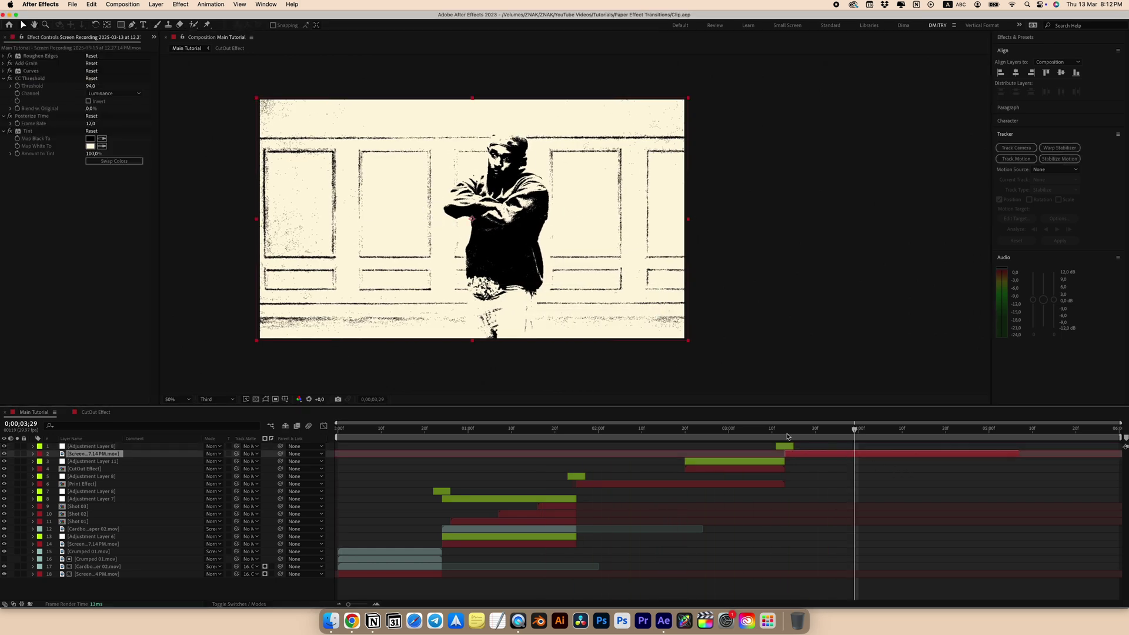
click(6, 38)
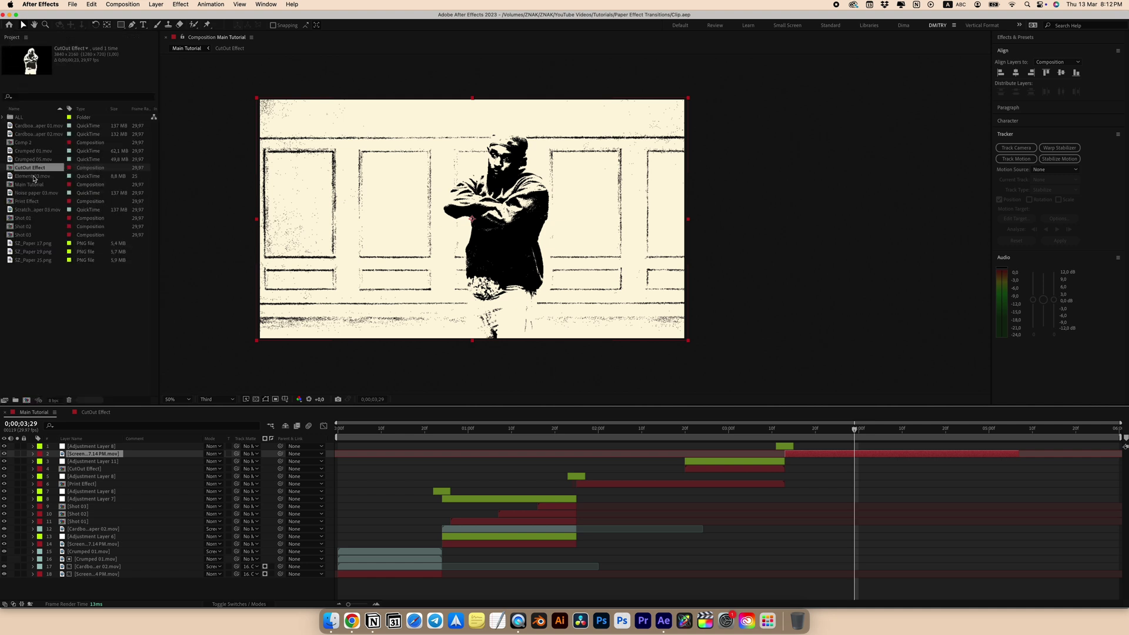
drag(12, 125, 812, 458)
click(213, 454)
click(229, 313)
Split the Cardboard paper 01.mov layer at 0;00;05;07 and delete the remainder
click(1018, 431)
key(super+shift+d)
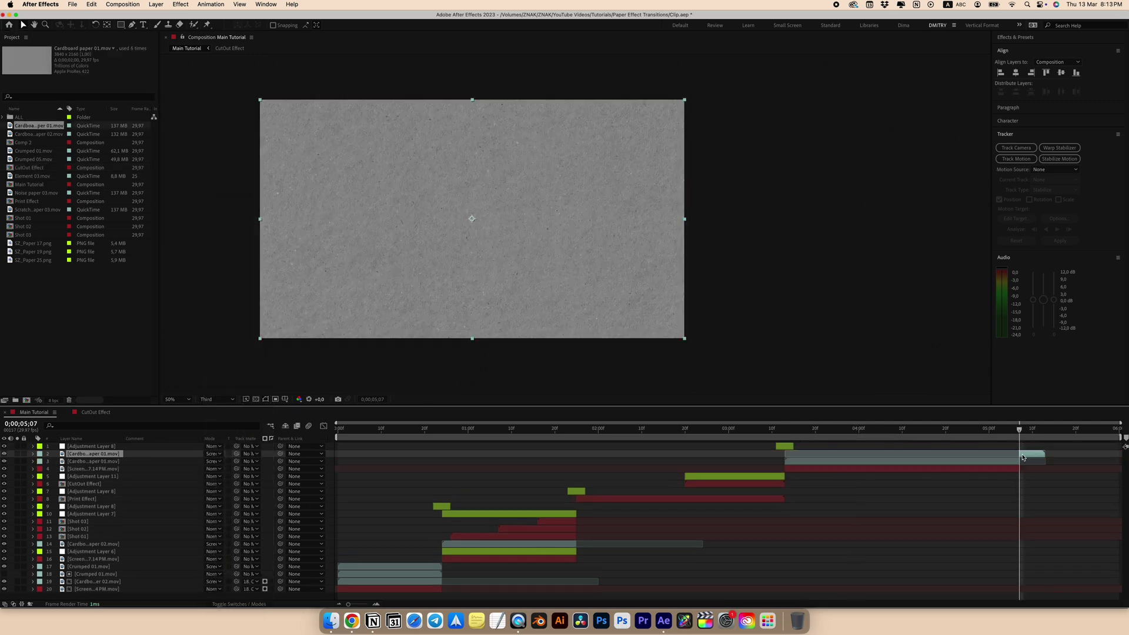
key(Delete)
Apply Curves to the new Cardboard paper 01.mov overlay and reshape the curve to deepen the dark areas
drag(1016, 434, 825, 439)
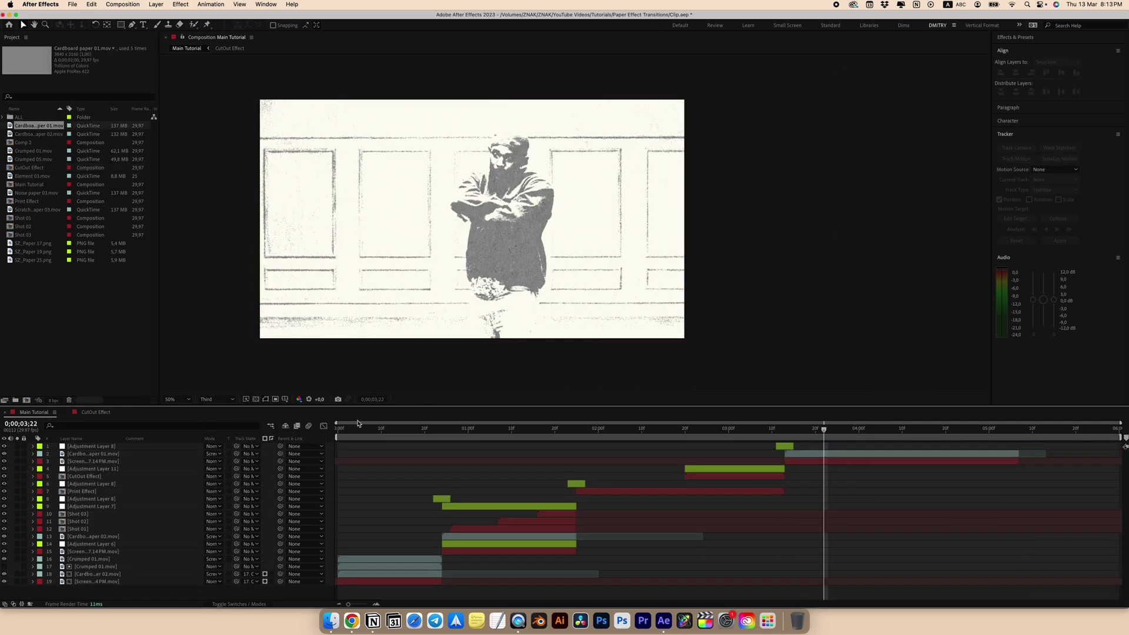
click(81, 455)
key(ctrl+space)
text(cur)
key(Return)
drag(72, 147, 97, 140)
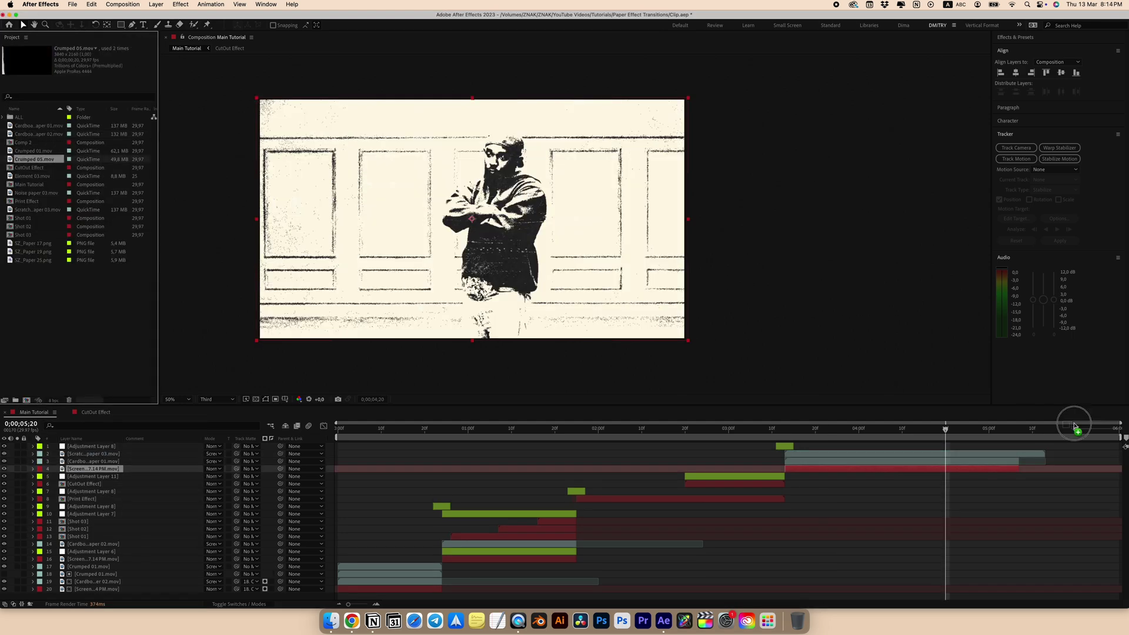
Place Crumped 05.mov at 0;00;04;17 below the top adjustment layer and split the two paper overlays and footage clip at that frame
key(ctrl+slash)
drag(939, 426, 933, 429)
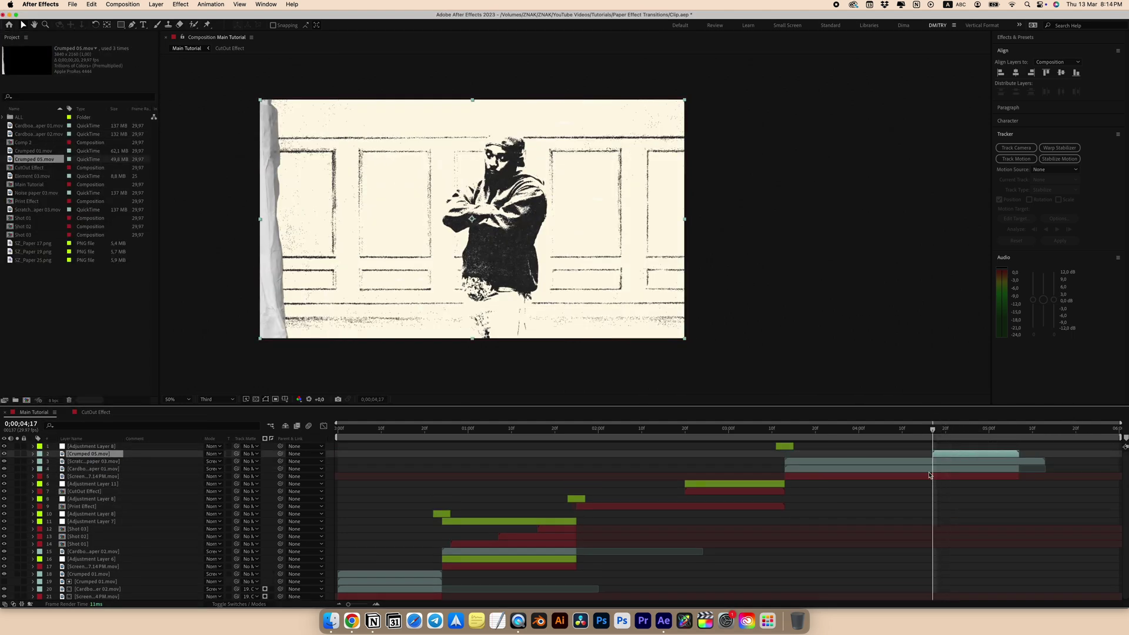
click(930, 462)
shift+click(928, 476)
key(super+shift+d)
drag(93, 491, 92, 458)
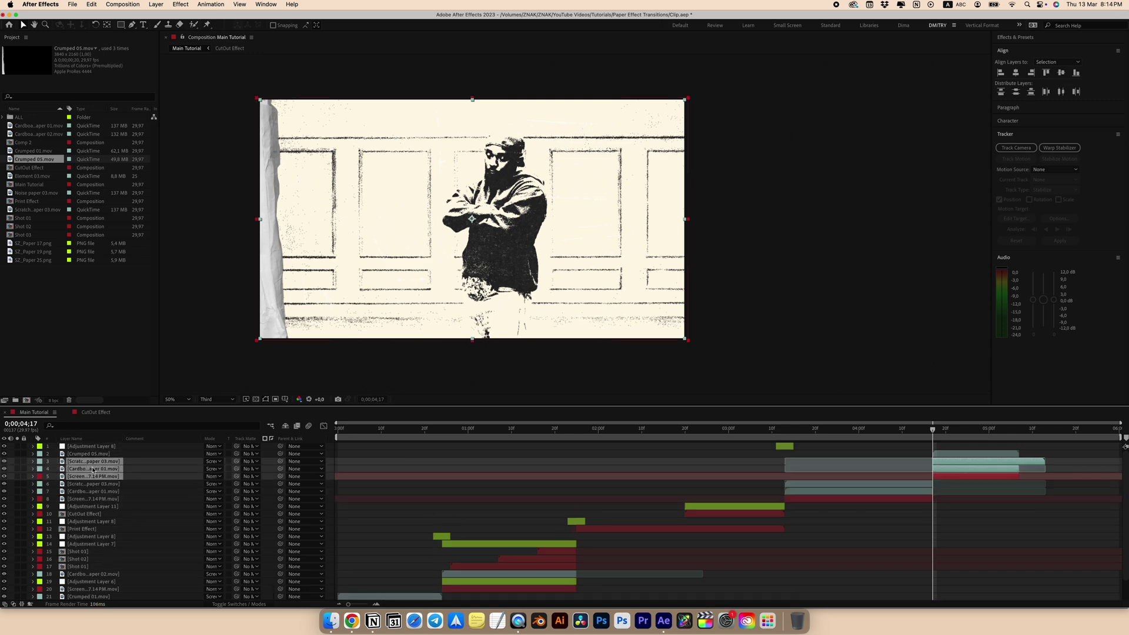
click(1045, 465)
Time-reverse the Crumped 05.mov layer so the paper uncovers the frame, and check its motion
click(951, 457)
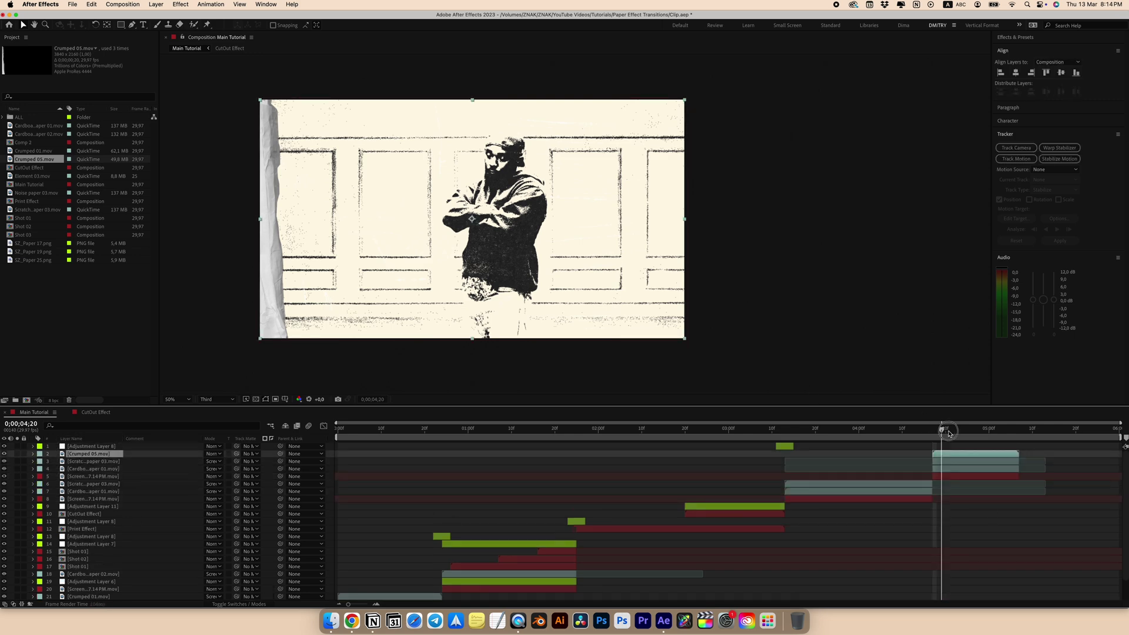
drag(950, 433, 990, 429)
right_click(985, 454)
mouse_move(1004, 378)
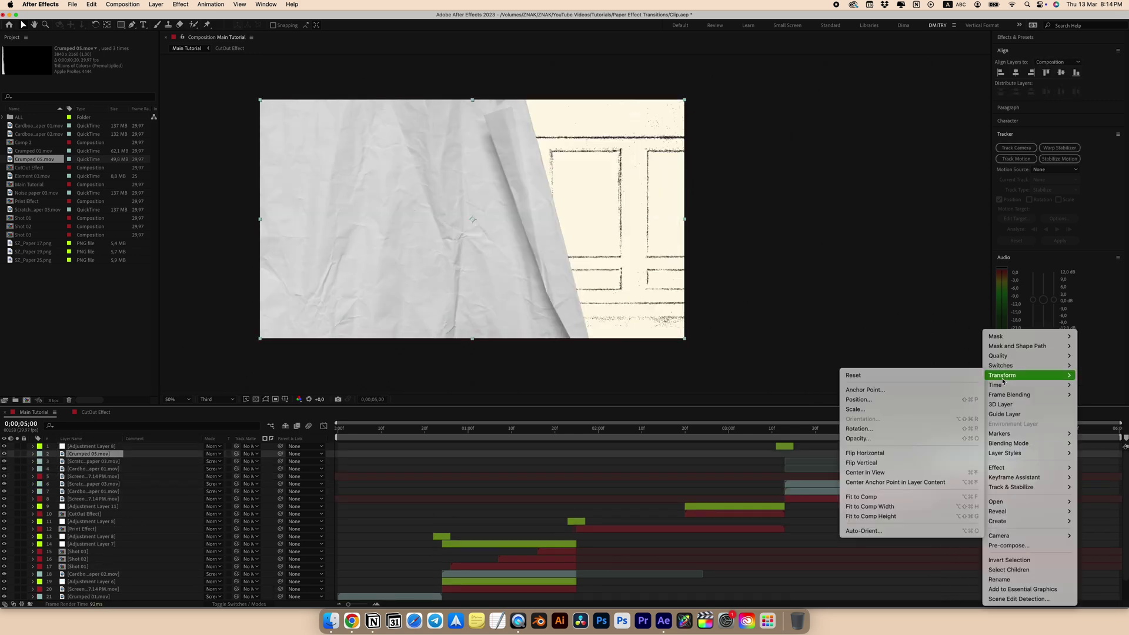
click(941, 395)
drag(990, 429, 963, 429)
Try to flip the Crumped 05.mov layer horizontally
right_click(957, 455)
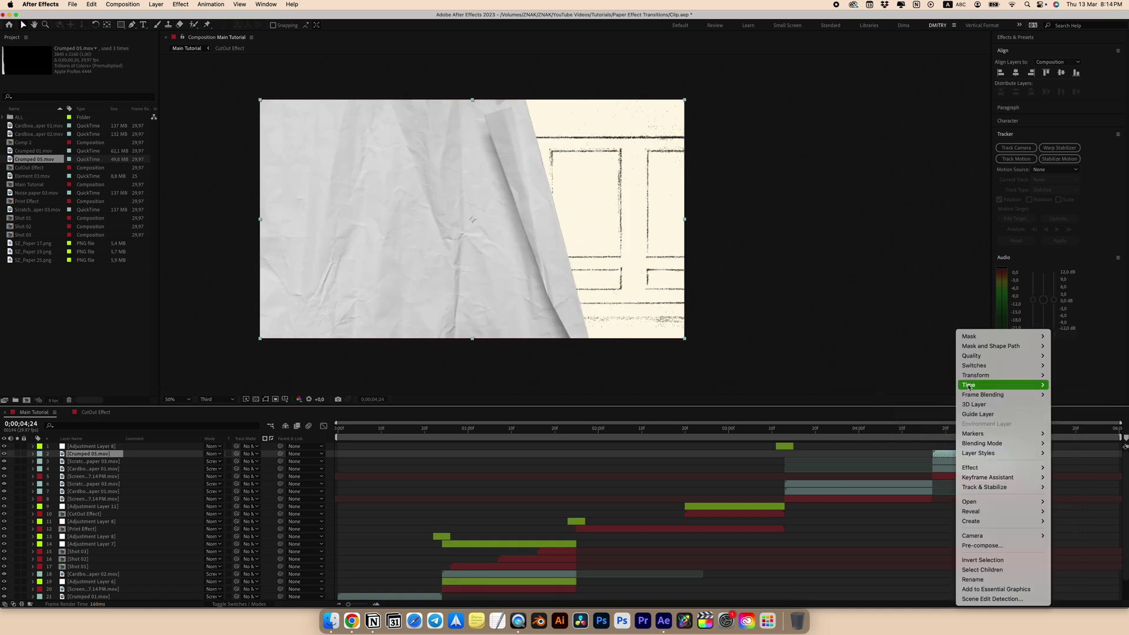
mouse_move(997, 378)
click(859, 453)
Select the split footage clip beneath the crumpled paper and its texture overlays at 0;00;04;17
mouse_move(962, 429)
mouse_down()
mouse_move(948, 430)
mouse_move(1012, 433)
mouse_move(935, 439)
mouse_move(950, 434)
mouse_up()
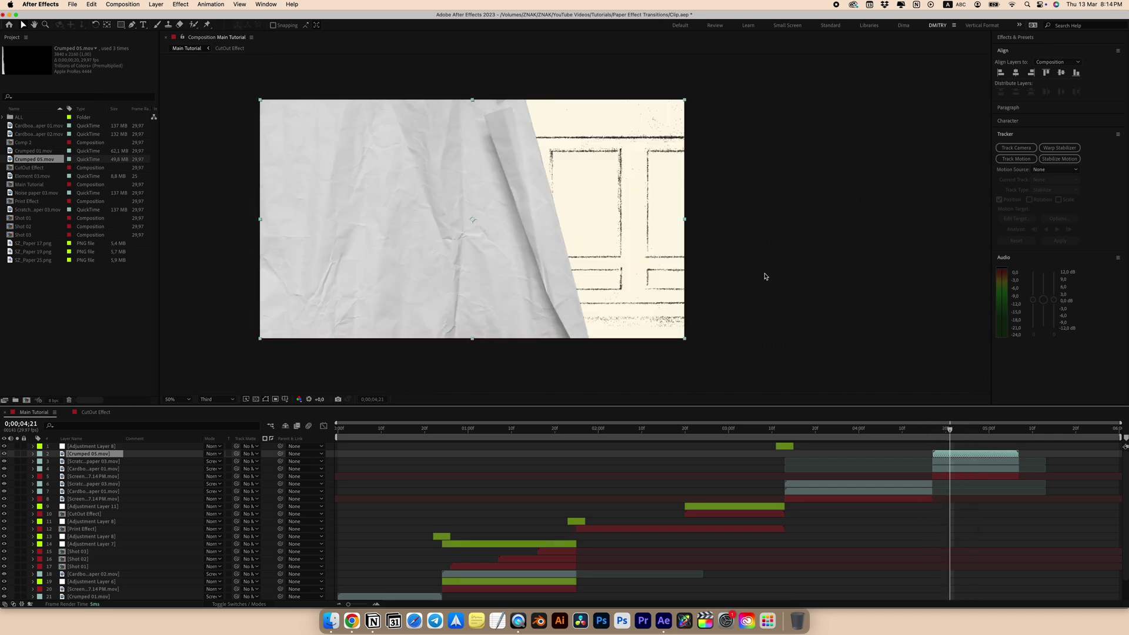
click(945, 430)
drag(684, 219, 688, 221)
click(946, 480)
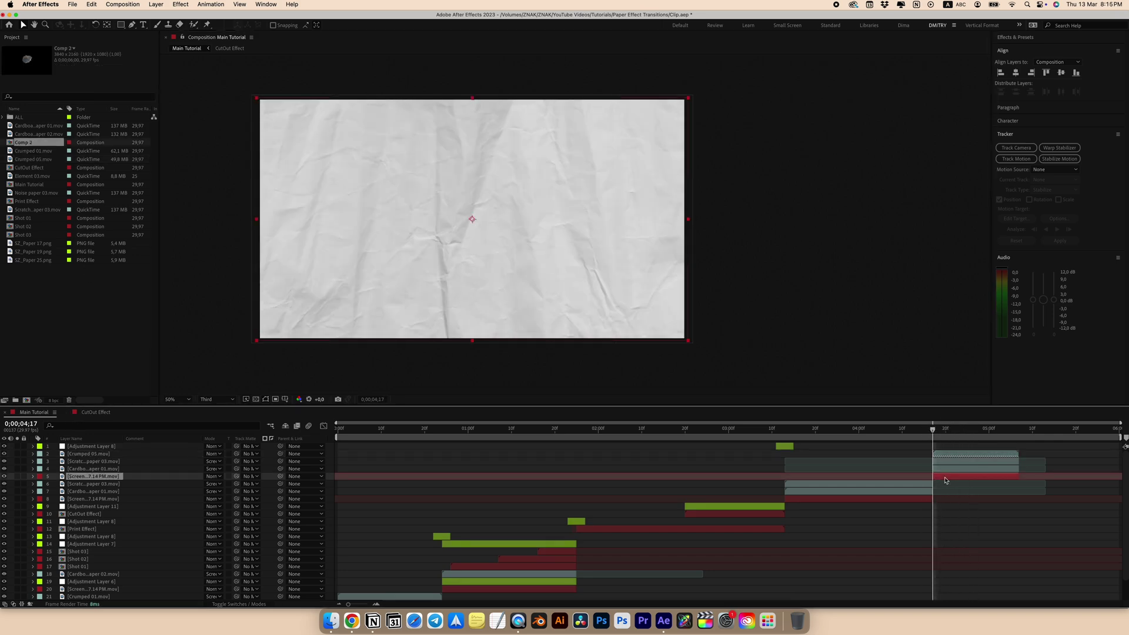